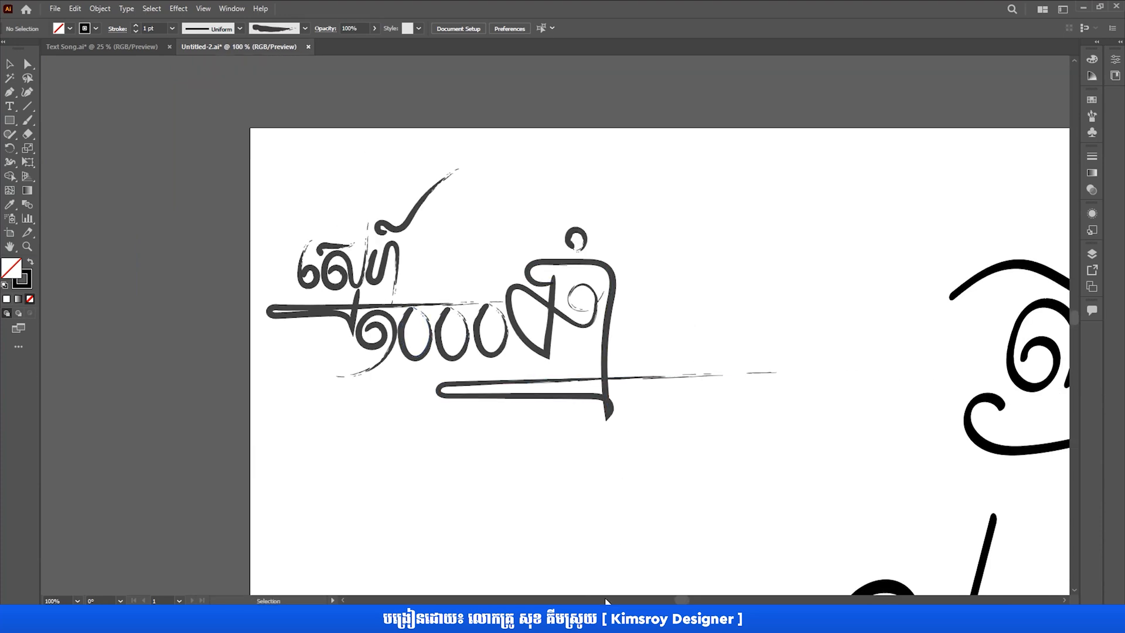
- Switch to Photoshop and create a 3840 x 2160 px document at 300 ppi named "Thumbnail Song 02"
{"action": "left_click", "coordinate": [610, 620]}
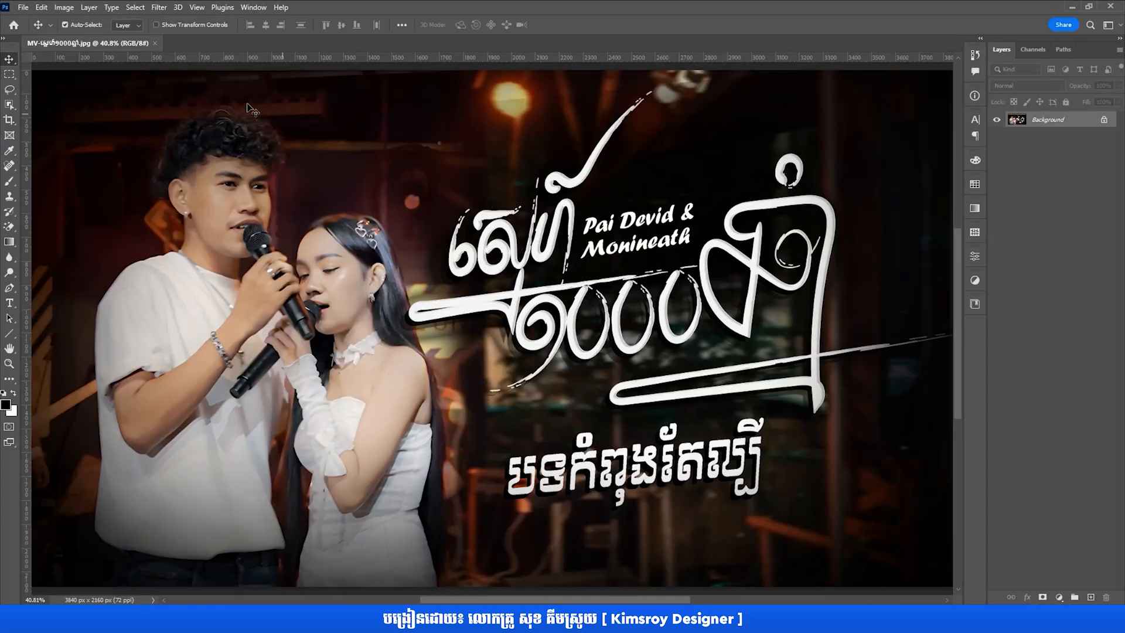
{"action": "right_click", "coordinate": [267, 44]}
{"action": "left_click", "coordinate": [308, 105]}
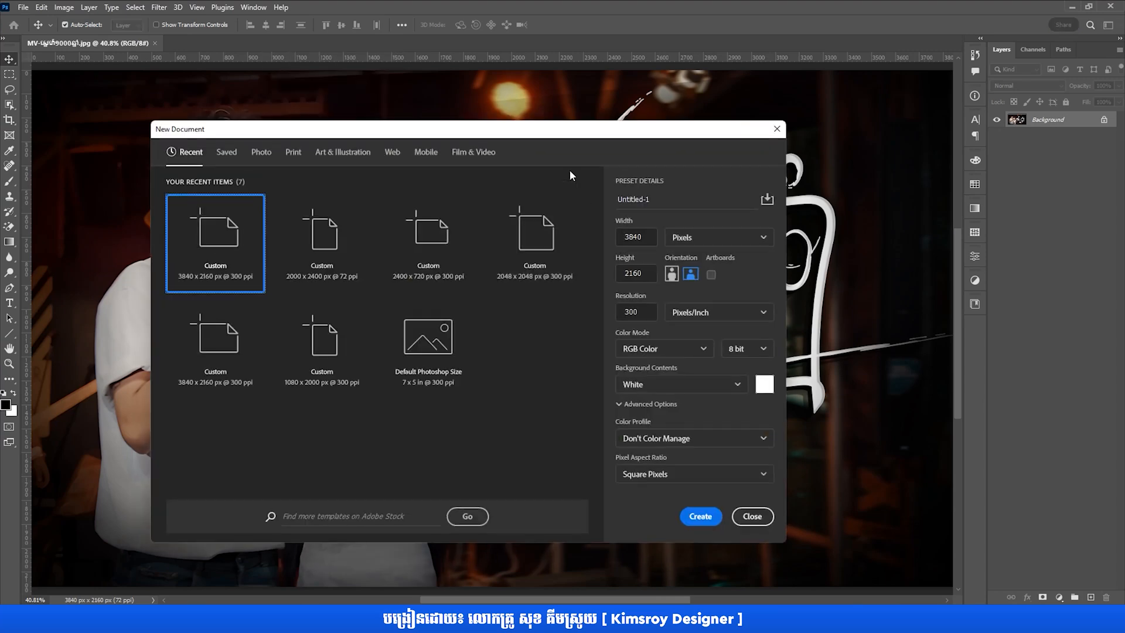
{"action": "left_click", "coordinate": [678, 187]}
{"action": "left_click_drag", "start_coordinate": [678, 187], "coordinate": [493, 172]}
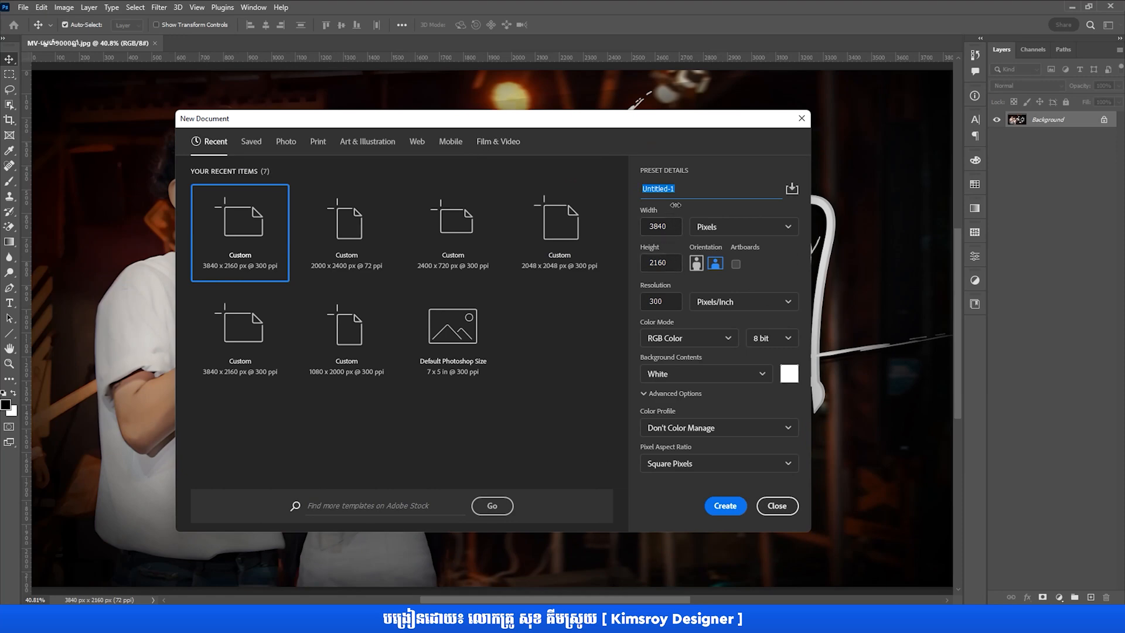
{"action": "type", "text": "Thumbnail Song 02"}
{"action": "left_click", "coordinate": [723, 506]}
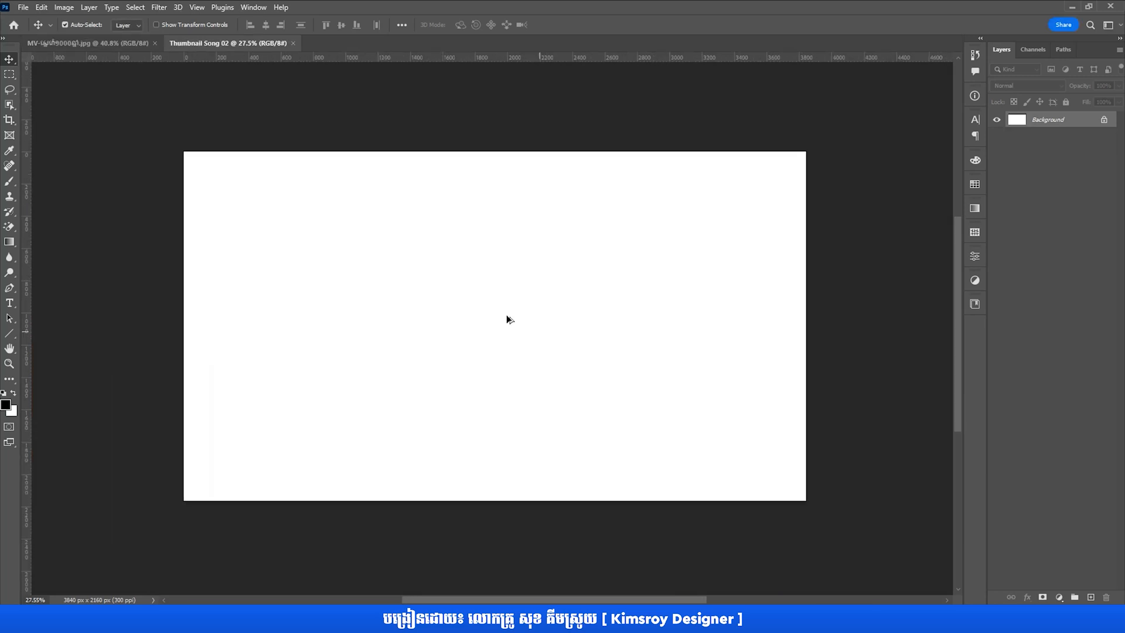
- Open the Capture_Nero AI_Face image from the Youtube folder as a separate document
{"action": "left_click_drag", "start_coordinate": [498, 314], "coordinate": [486, 302]}
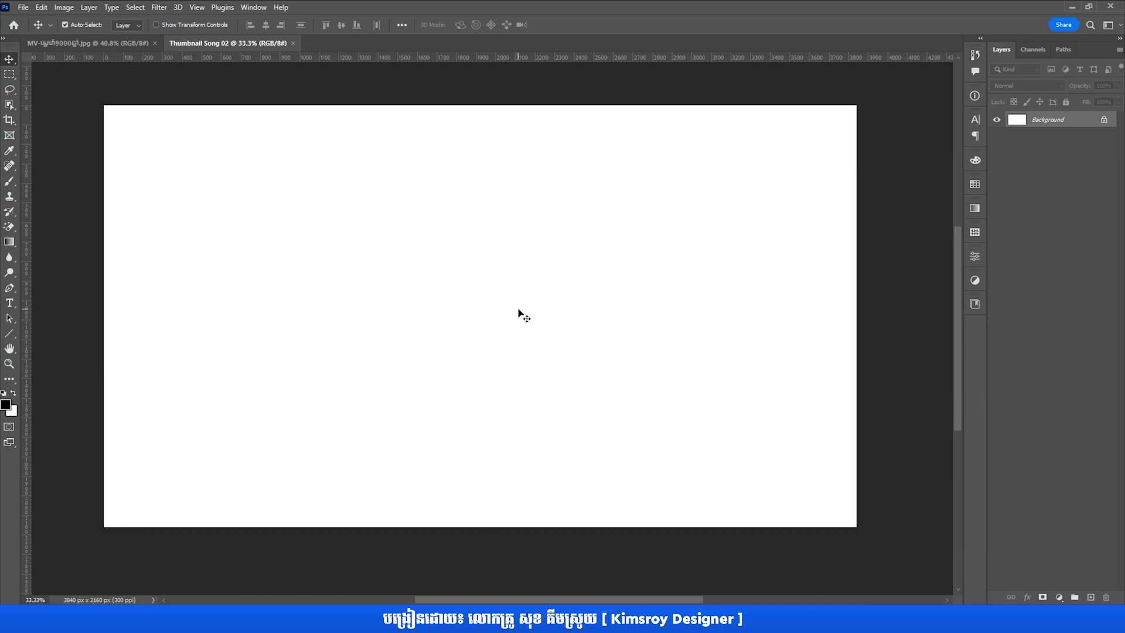
{"action": "left_click", "coordinate": [110, 41]}
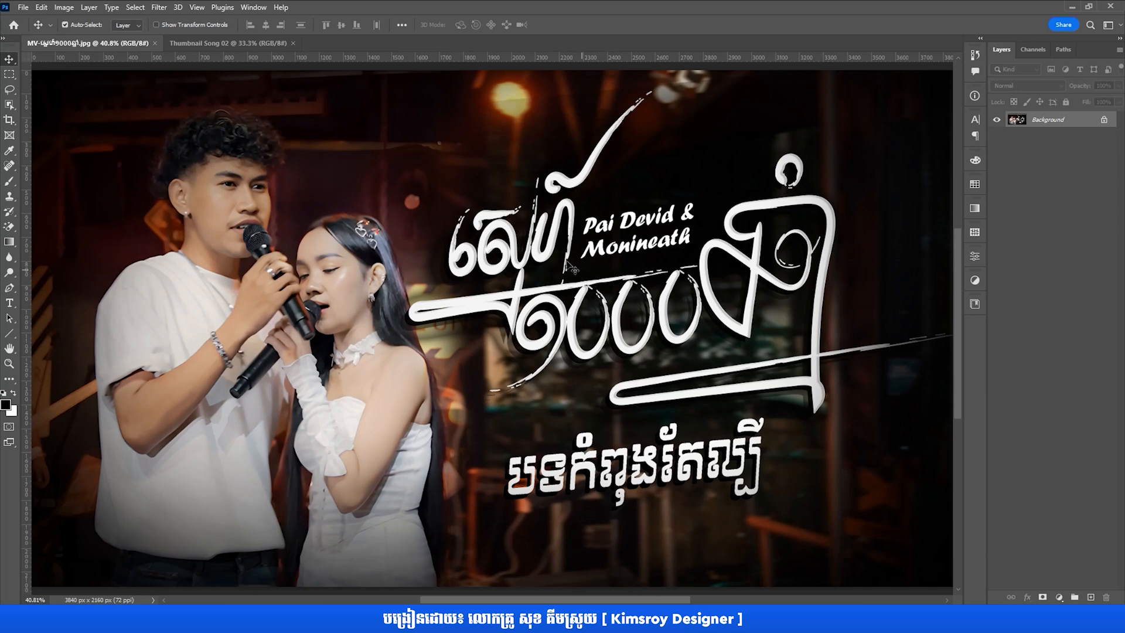
{"action": "left_click", "coordinate": [237, 43]}
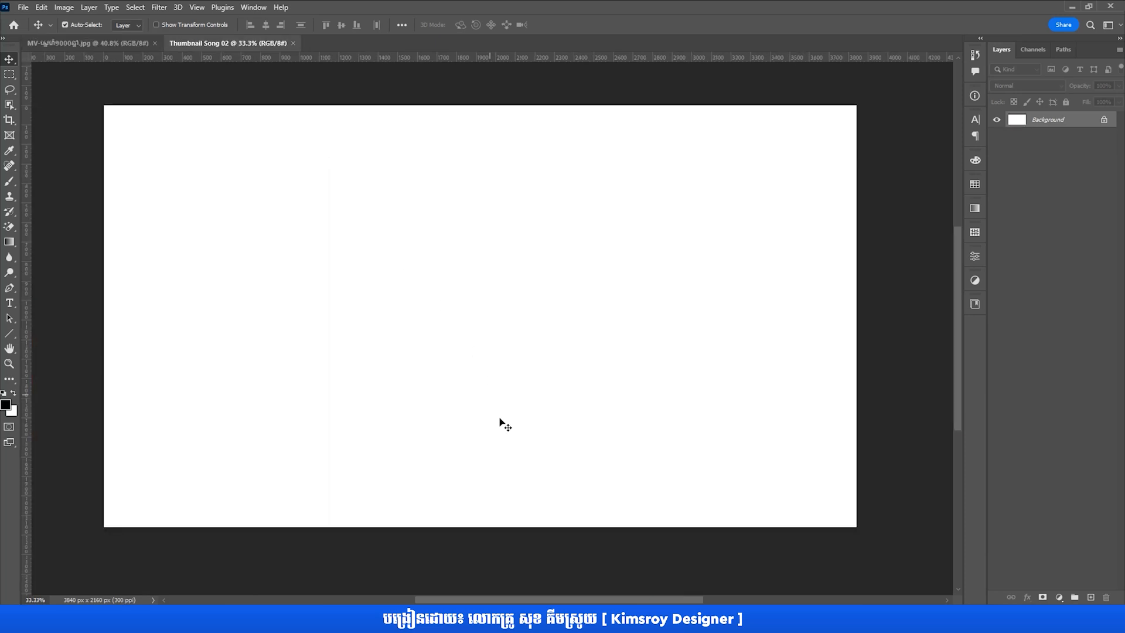
{"action": "key", "text": "alt+Tab"}
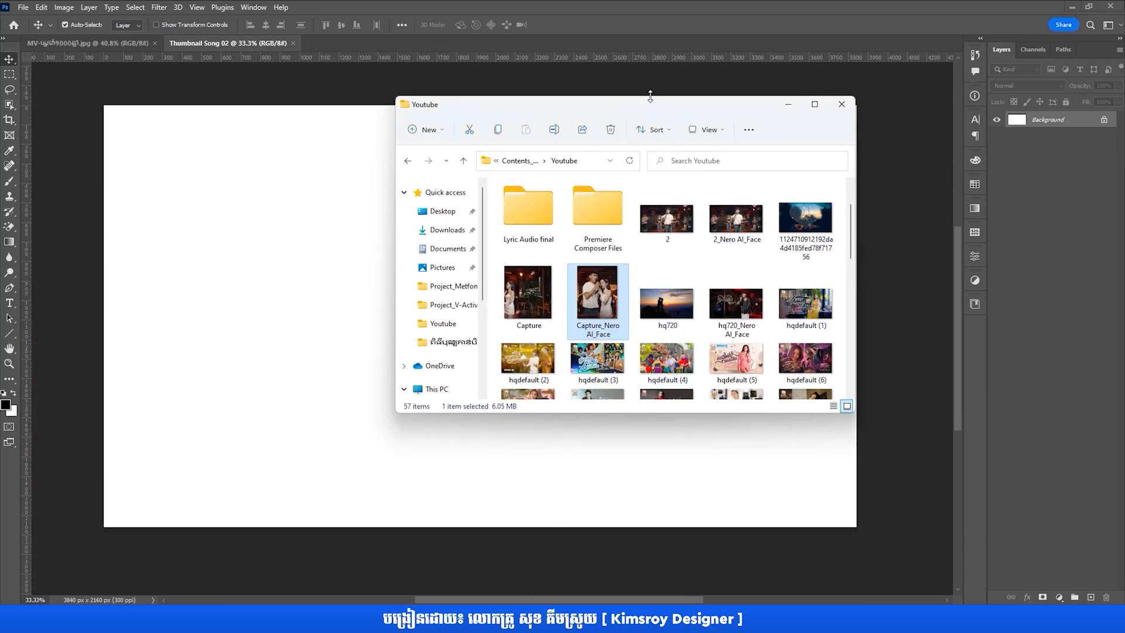
{"action": "left_click_drag", "start_coordinate": [652, 109], "coordinate": [710, 185]}
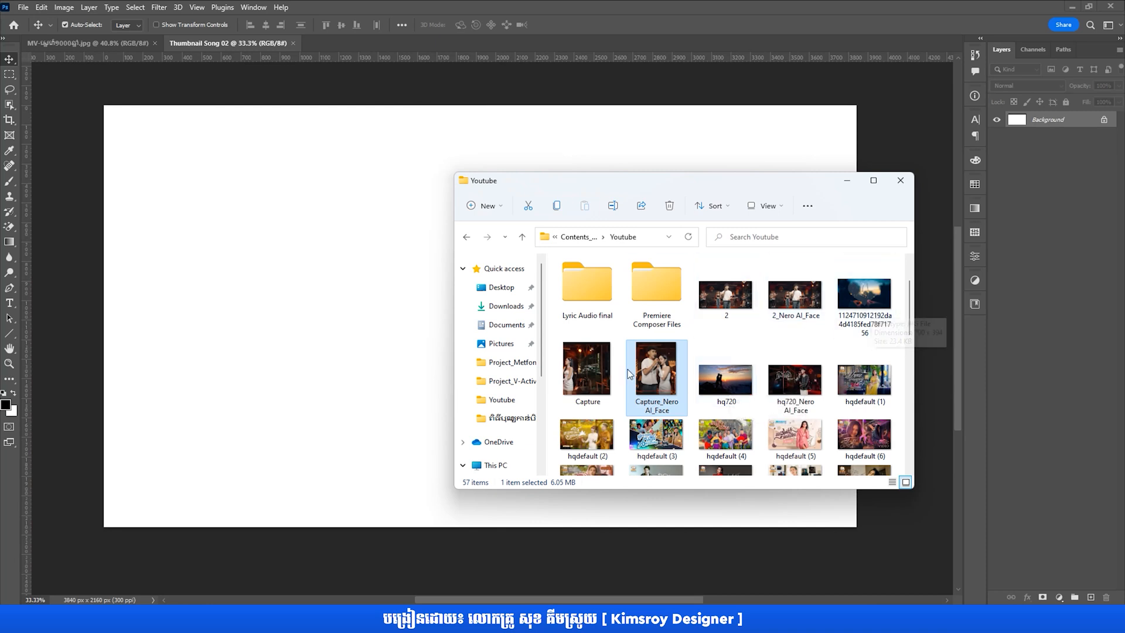
{"action": "left_click_drag", "start_coordinate": [653, 375], "coordinate": [483, 42]}
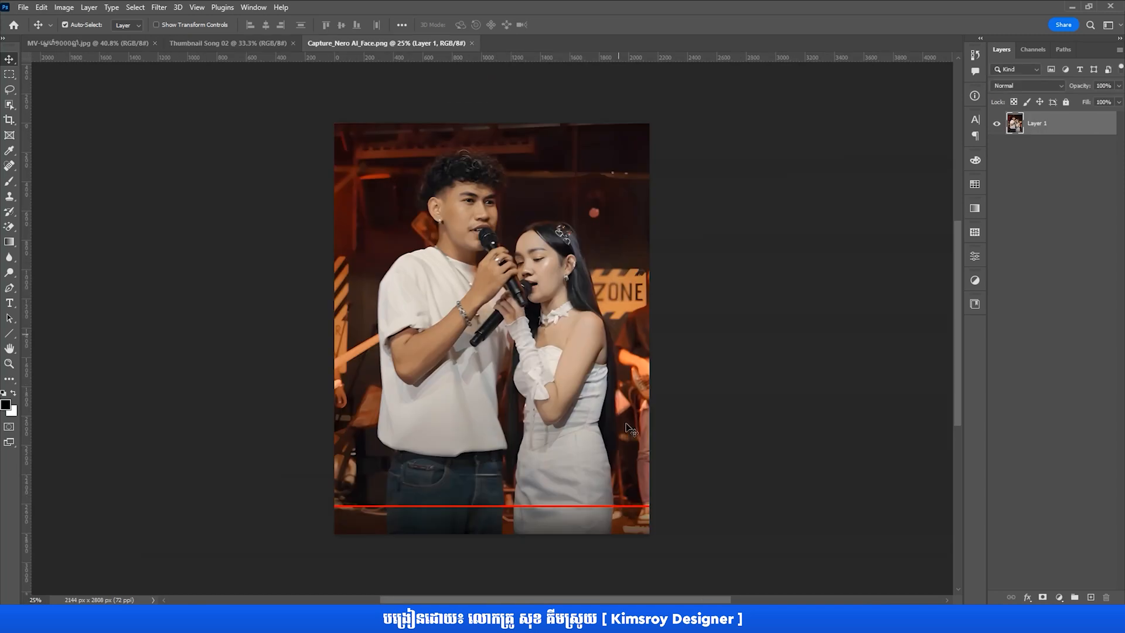
- Place the sparkler and heart image from the Youtube folder into the Thumbnail Song 02 document
{"action": "left_click", "coordinate": [556, 618]}
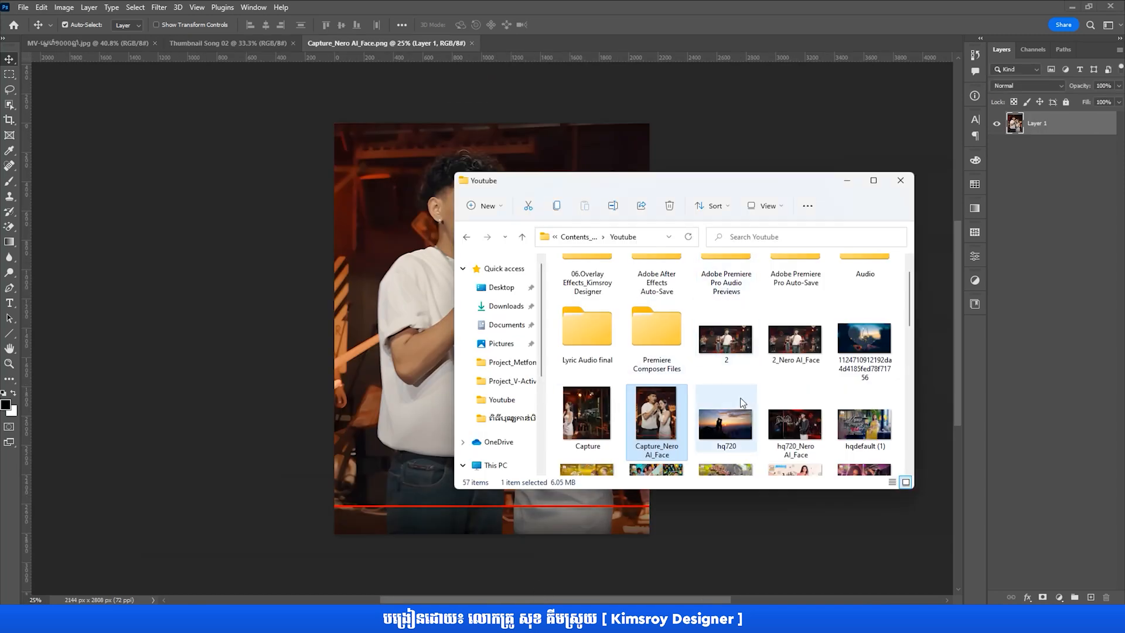
{"action": "scroll", "coordinate": [746, 395], "scroll_direction": "up", "scroll_amount": 2}
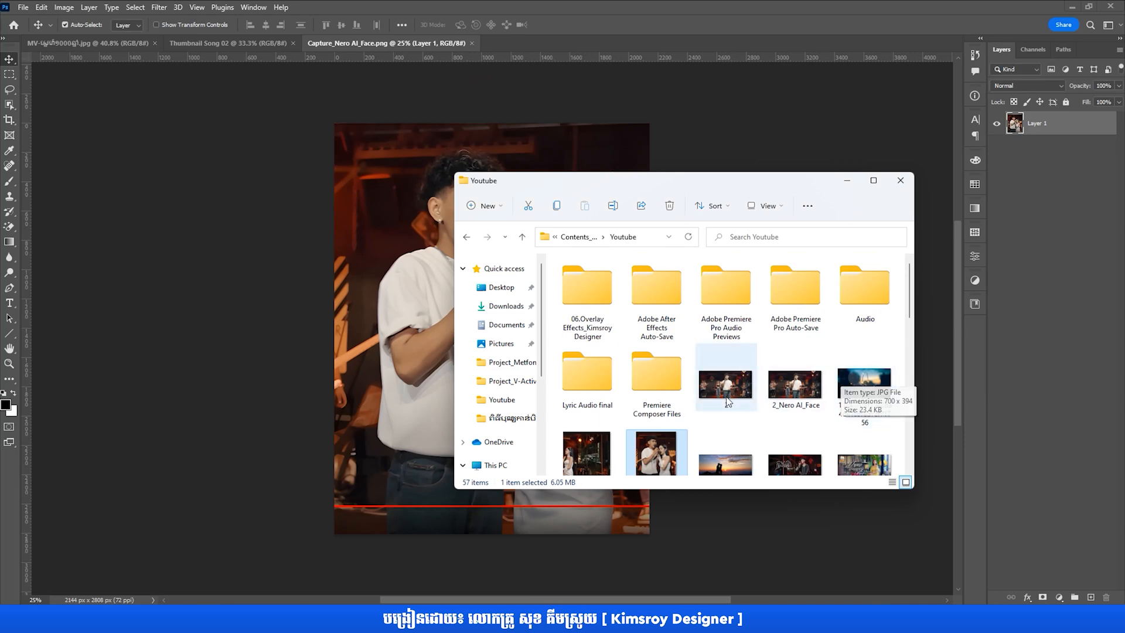
{"action": "scroll", "coordinate": [709, 411], "scroll_direction": "down", "scroll_amount": 1}
{"action": "left_click_drag", "start_coordinate": [864, 307], "coordinate": [250, 47]}
{"action": "left_click", "coordinate": [250, 48]}
{"action": "left_click", "coordinate": [546, 619]}
{"action": "left_click_drag", "start_coordinate": [861, 319], "coordinate": [368, 316]}
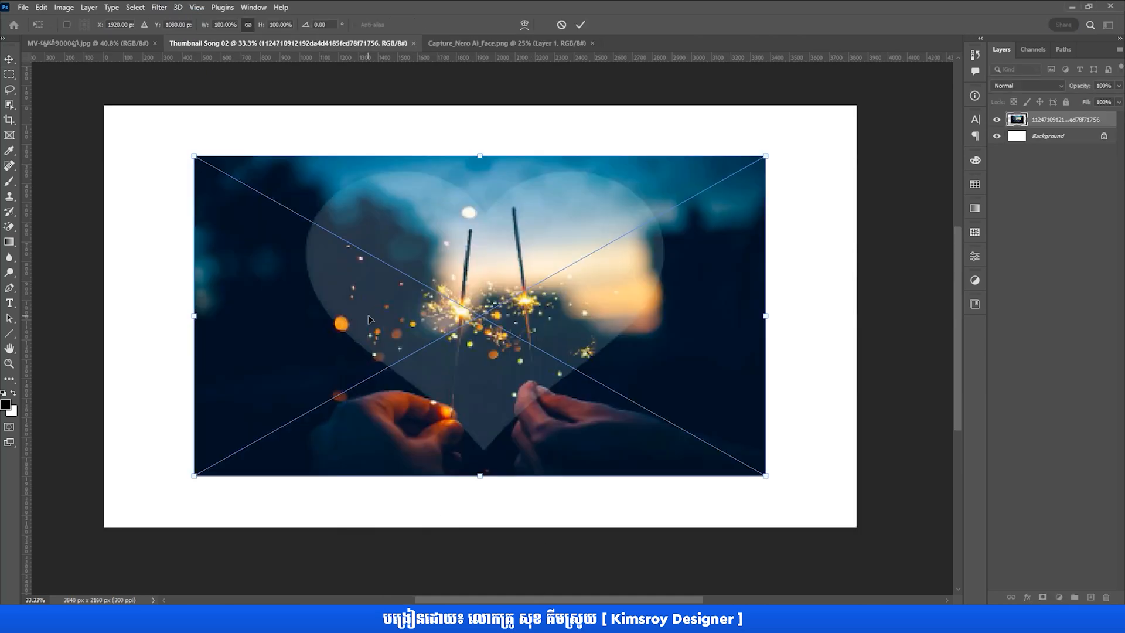
- Enlarge the placed sparkler image until it covers the whole canvas and commit the transform
{"action": "scroll", "coordinate": [412, 332], "scroll_direction": "down", "scroll_amount": 2}
{"action": "left_click_drag", "start_coordinate": [704, 449], "coordinate": [780, 494]}
{"action": "left_click_drag", "start_coordinate": [499, 185], "coordinate": [499, 140]}
{"action": "left_click_drag", "start_coordinate": [191, 314], "coordinate": [124, 312]}
{"action": "left_click", "coordinate": [580, 25]}
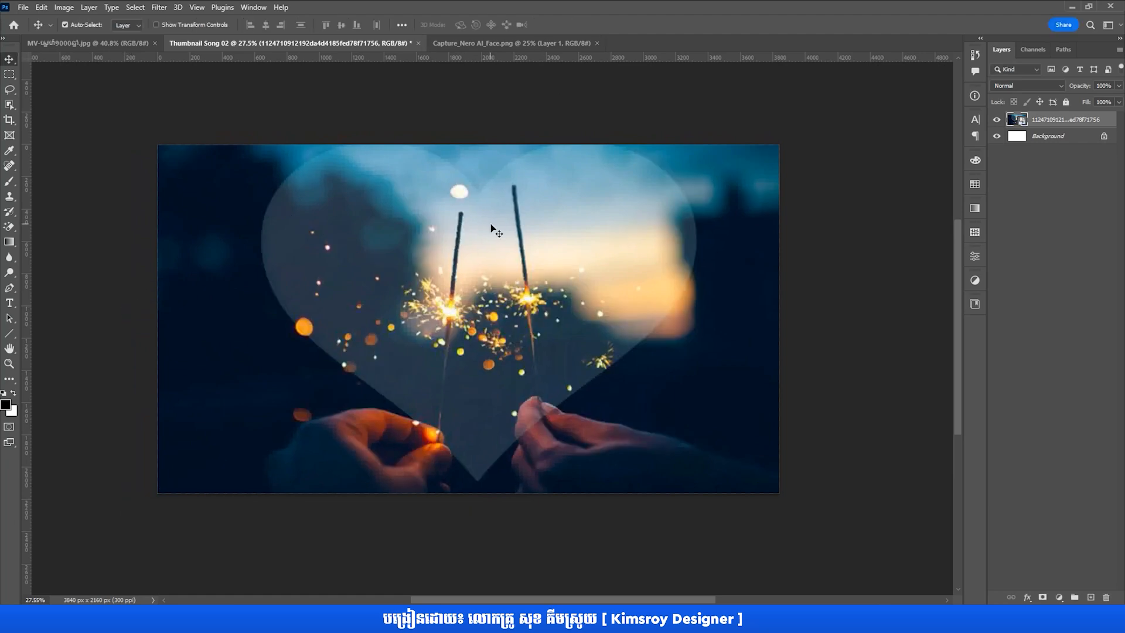
- Compare the finished reference thumbnail with the working documents and open the Capture image from the Youtube folder as its own document
{"action": "left_click", "coordinate": [88, 43]}
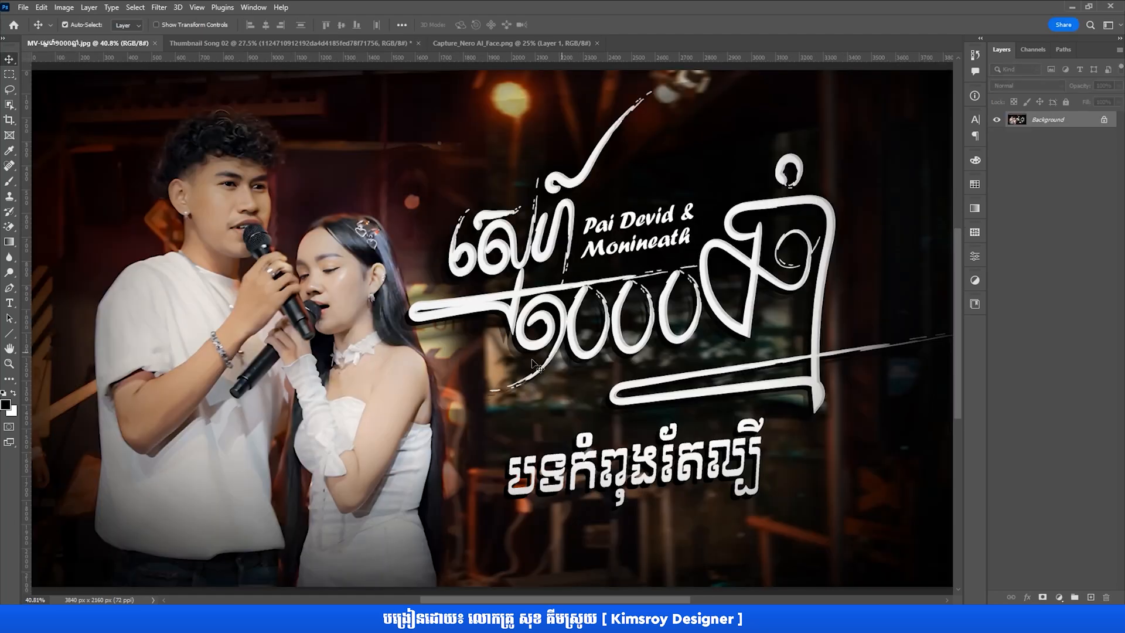
{"action": "scroll", "coordinate": [414, 355], "scroll_direction": "down", "scroll_amount": 1}
{"action": "left_click", "coordinate": [458, 40]}
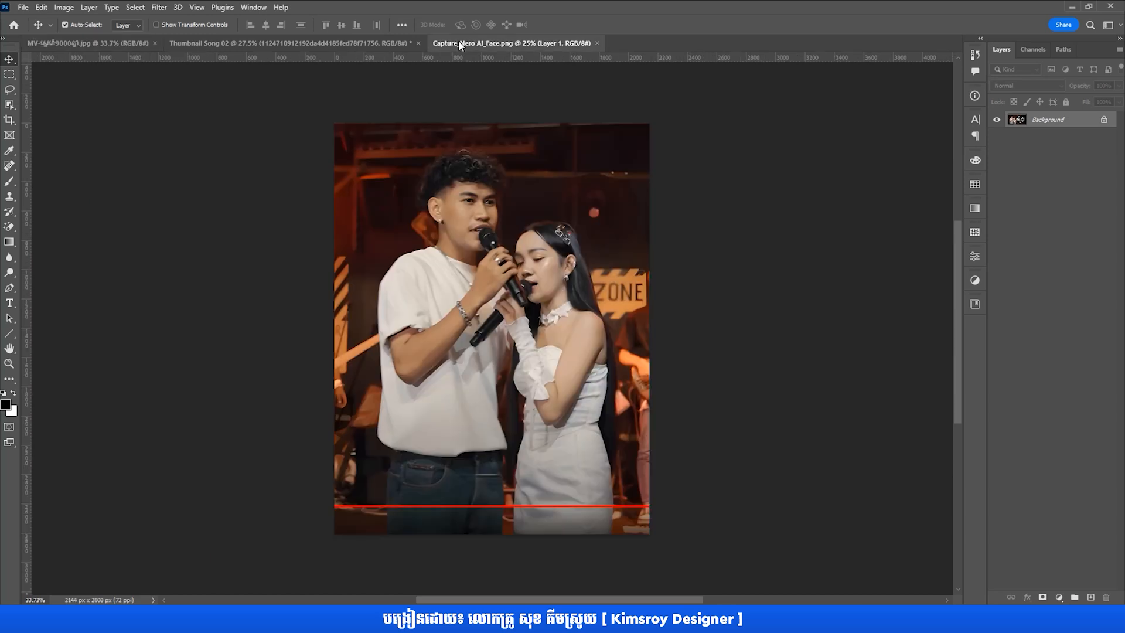
{"action": "left_click", "coordinate": [361, 42]}
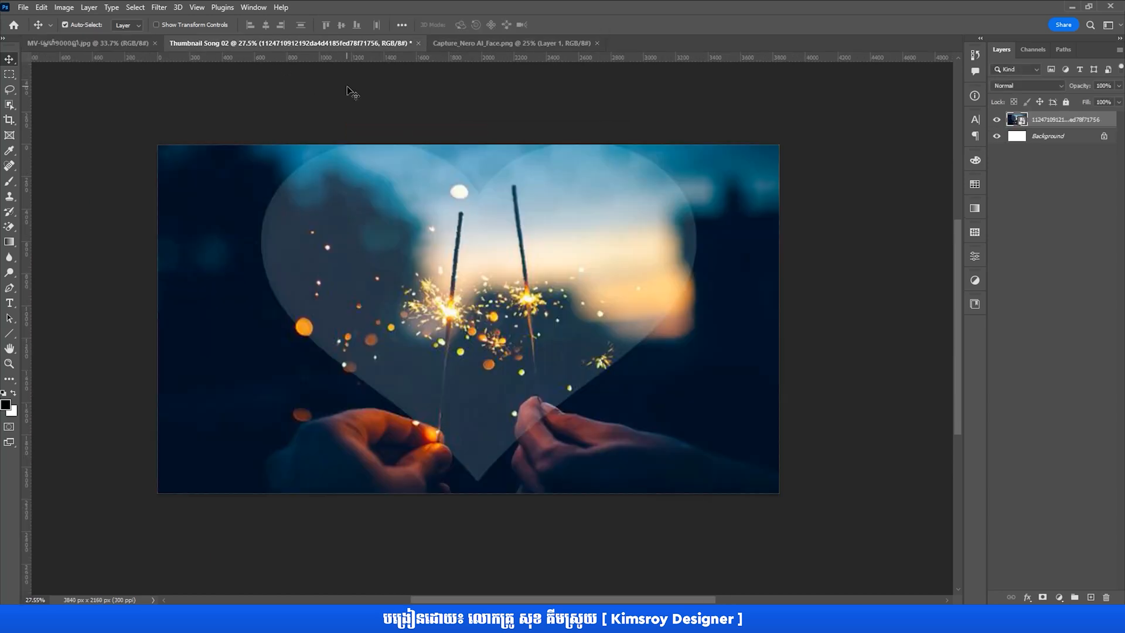
{"action": "left_click", "coordinate": [88, 43]}
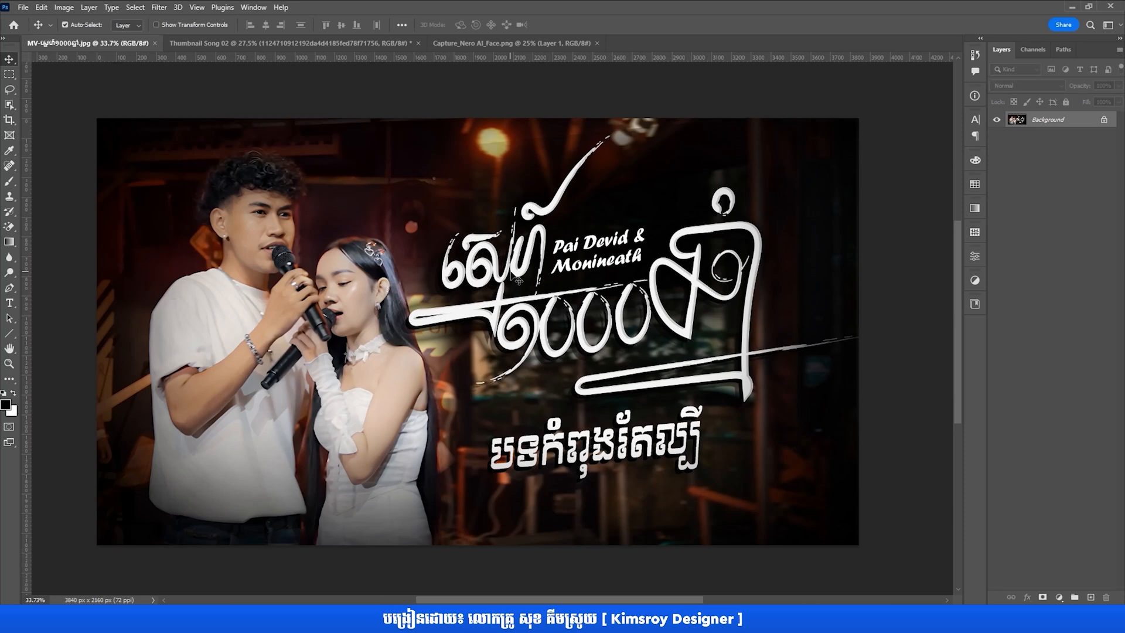
{"action": "left_click", "coordinate": [456, 43]}
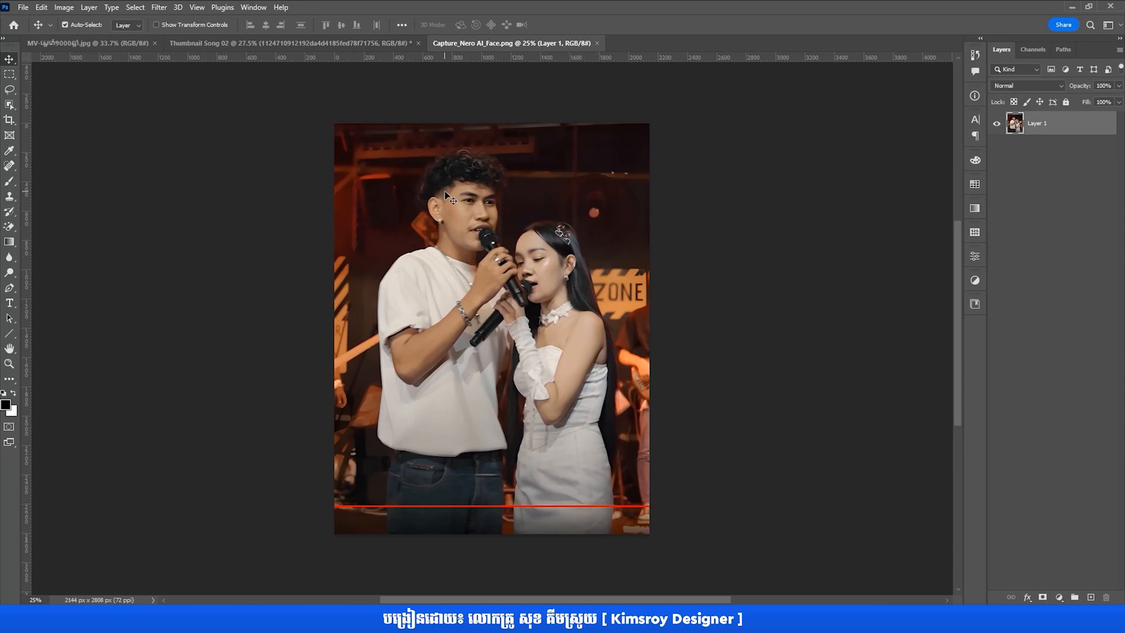
{"action": "left_click", "coordinate": [528, 618]}
{"action": "left_click_drag", "start_coordinate": [592, 383], "coordinate": [655, 38]}
{"action": "left_click", "coordinate": [518, 39]}
- Copy the couple photo into Thumbnail Song 02, scale it to 87.89% and align it with the canvas's left edge
{"action": "left_click", "coordinate": [655, 44]}
{"action": "left_click", "coordinate": [560, 44]}
{"action": "left_click_drag", "start_coordinate": [473, 262], "coordinate": [365, 354]}
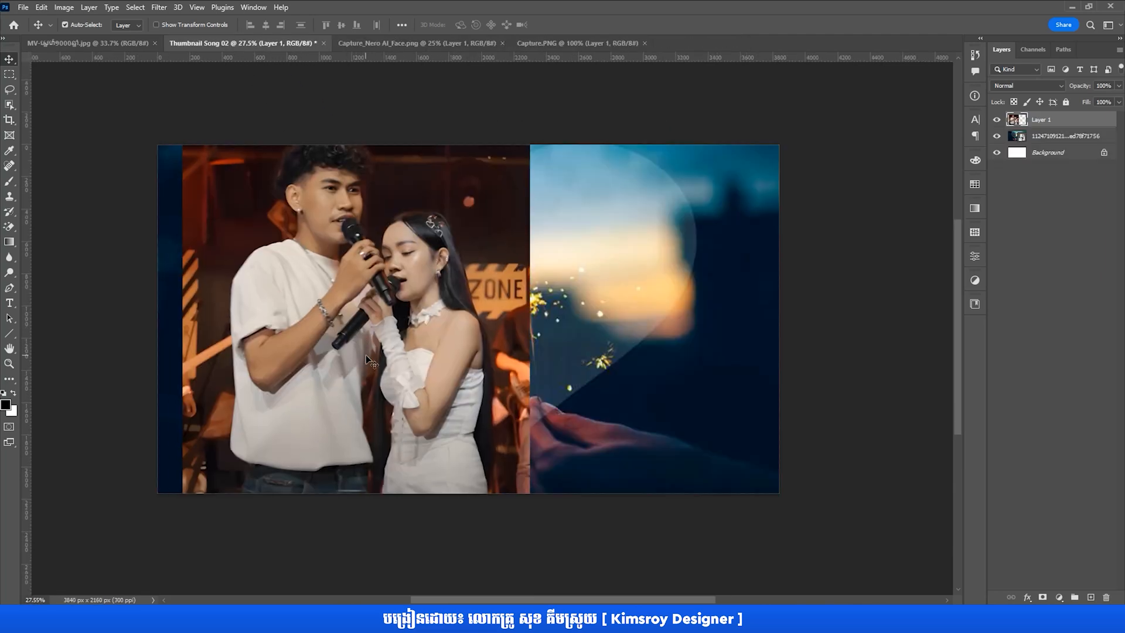
{"action": "key", "text": "ctrl+t"}
{"action": "left_click_drag", "start_coordinate": [527, 557], "coordinate": [487, 501]}
{"action": "left_click_drag", "start_coordinate": [372, 375], "coordinate": [343, 403]}
{"action": "left_click", "coordinate": [579, 25]}
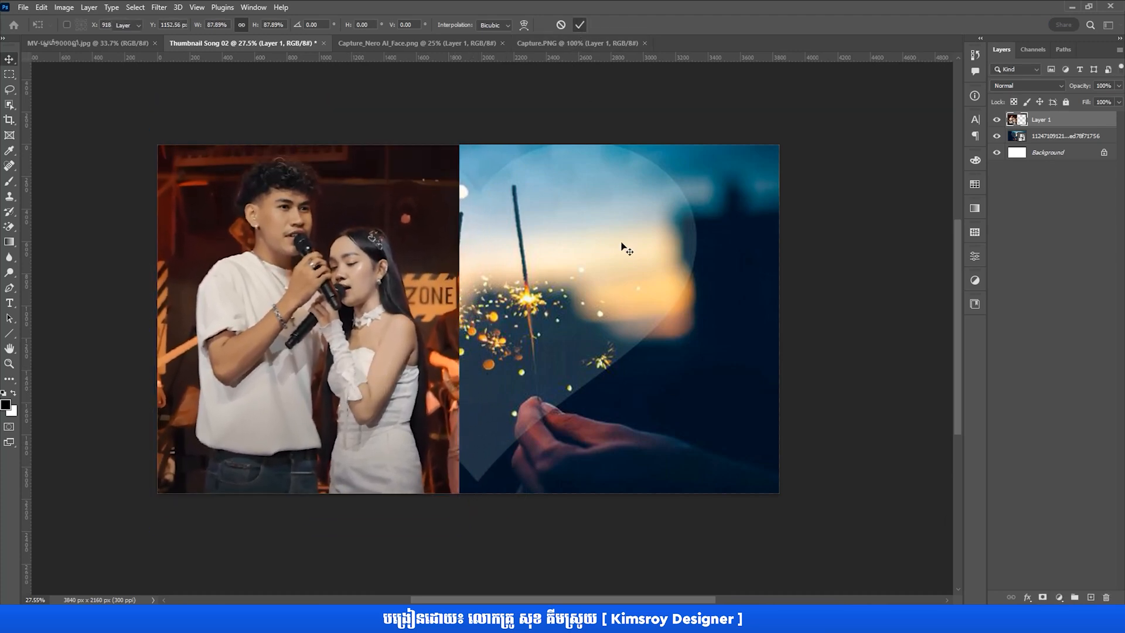
- Move the sparkler image layer above the couple layer and hide it
{"action": "left_click_drag", "start_coordinate": [1031, 135], "coordinate": [1007, 125]}
{"action": "left_click", "coordinate": [997, 120]}
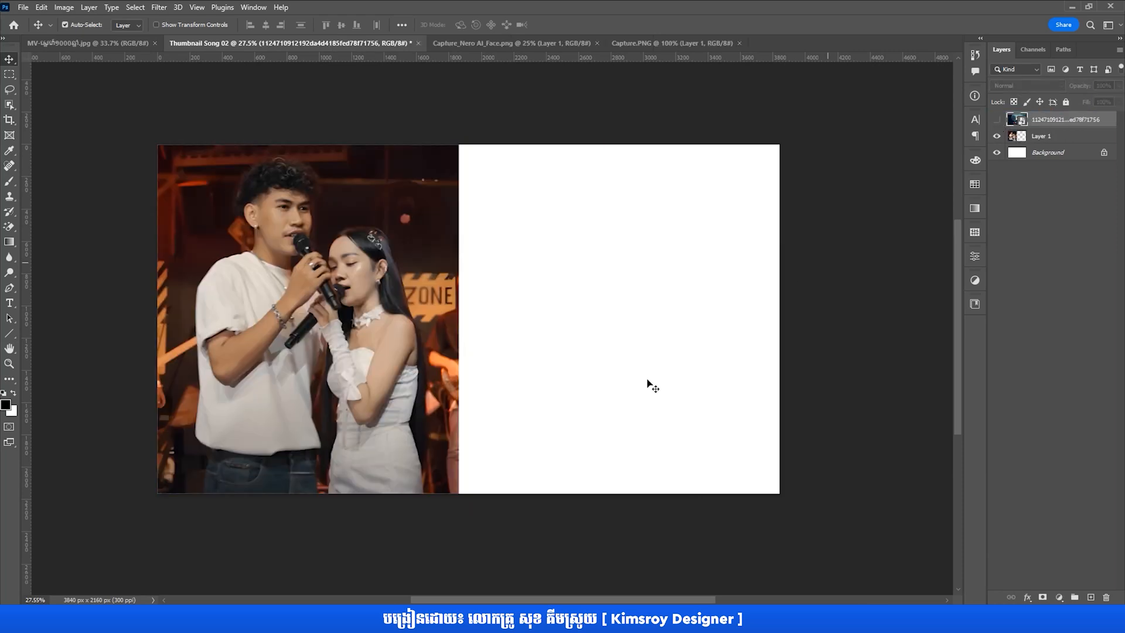
- Copy the Capture.PNG stage photo into Thumbnail Song 02 and enlarge it to 355.51% over the canvas's right part
{"action": "left_click", "coordinate": [672, 43]}
{"action": "left_click_drag", "start_coordinate": [503, 304], "coordinate": [518, 215]}
{"action": "key", "text": "ctrl+t"}
{"action": "left_click_drag", "start_coordinate": [557, 261], "coordinate": [783, 530]}
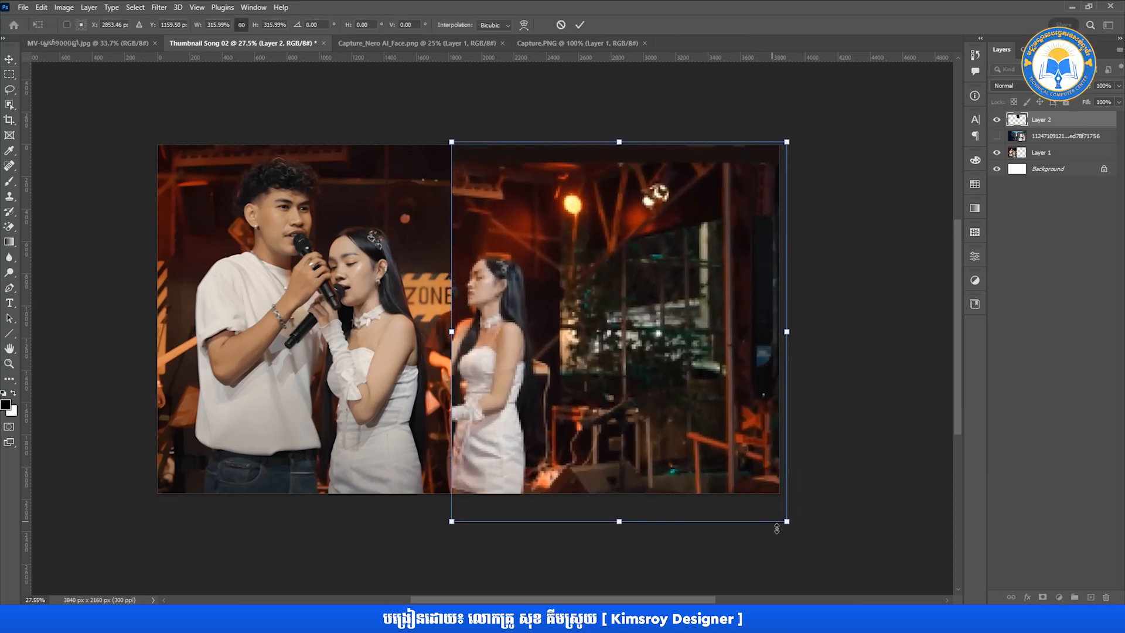
{"action": "left_click_drag", "start_coordinate": [444, 139], "coordinate": [406, 89]}
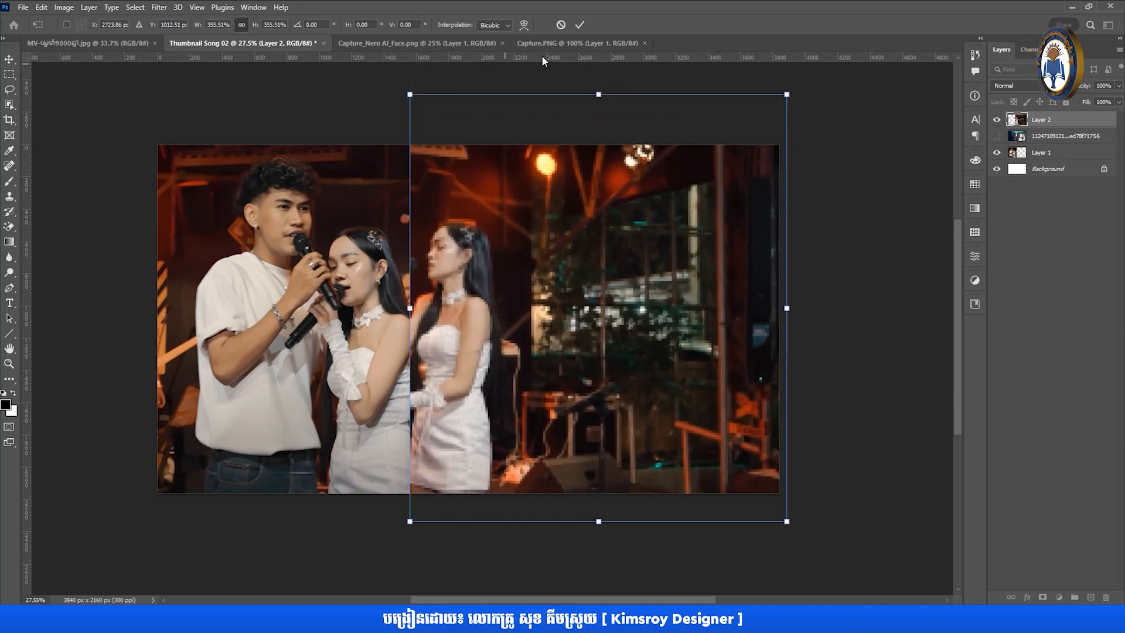
{"action": "key", "text": "Return"}
- Reposition the stage photo and enlarge it slightly so it fills the canvas's right side beside the couple
{"action": "mouse_move", "coordinate": [628, 262]}
{"action": "left_mouse_down"}
{"action": "mouse_move", "coordinate": [601, 264]}
{"action": "mouse_move", "coordinate": [677, 276]}
{"action": "mouse_move", "coordinate": [621, 282]}
{"action": "left_mouse_up"}
{"action": "key", "text": "ctrl+t"}
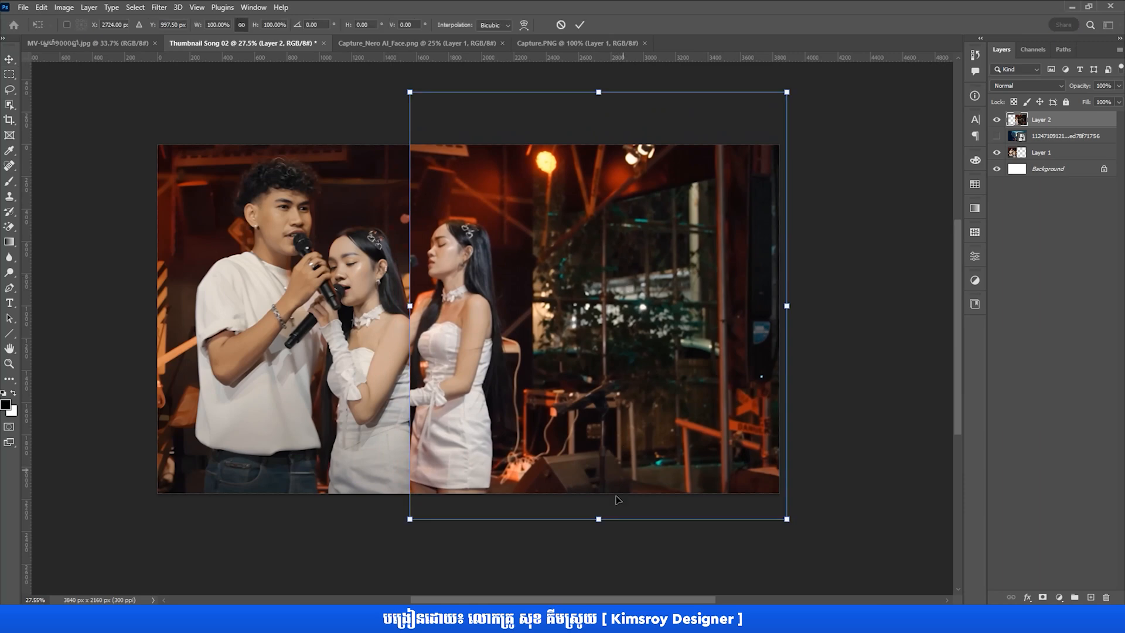
{"action": "left_click_drag", "start_coordinate": [604, 520], "coordinate": [605, 549]}
{"action": "key", "text": "Return"}
{"action": "mouse_move", "coordinate": [478, 373]}
{"action": "left_mouse_down"}
{"action": "mouse_move", "coordinate": [499, 375]}
{"action": "mouse_move", "coordinate": [479, 380]}
{"action": "left_mouse_up"}
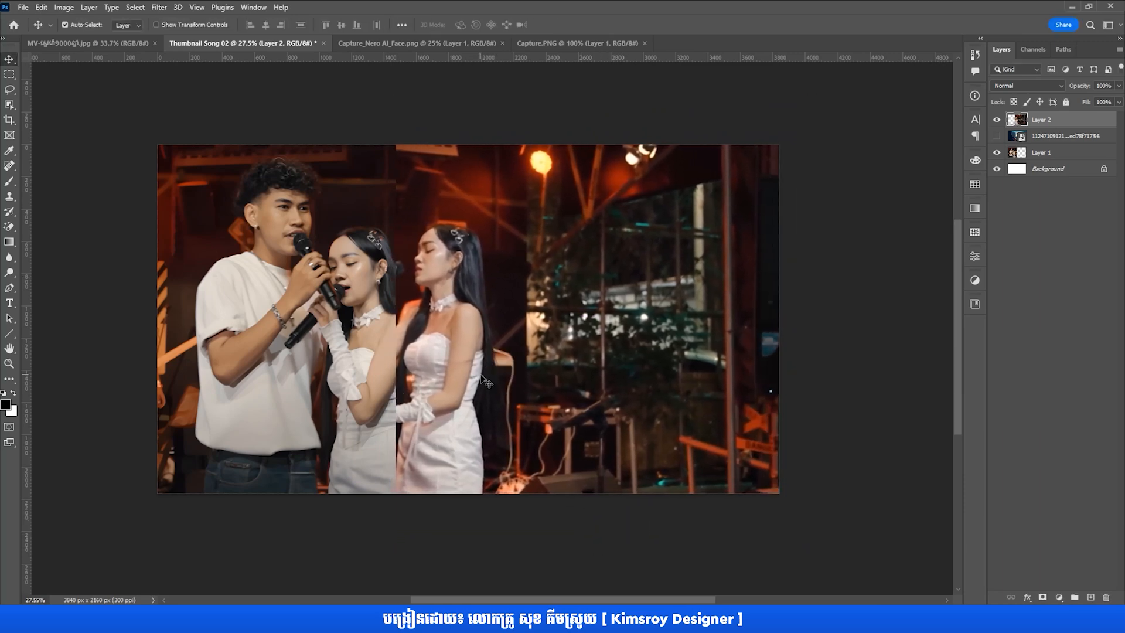
- Add a layer mask to Layer 2 and fade out its left edge with a linear black-to-transparent gradient
{"action": "left_click", "coordinate": [1042, 597]}
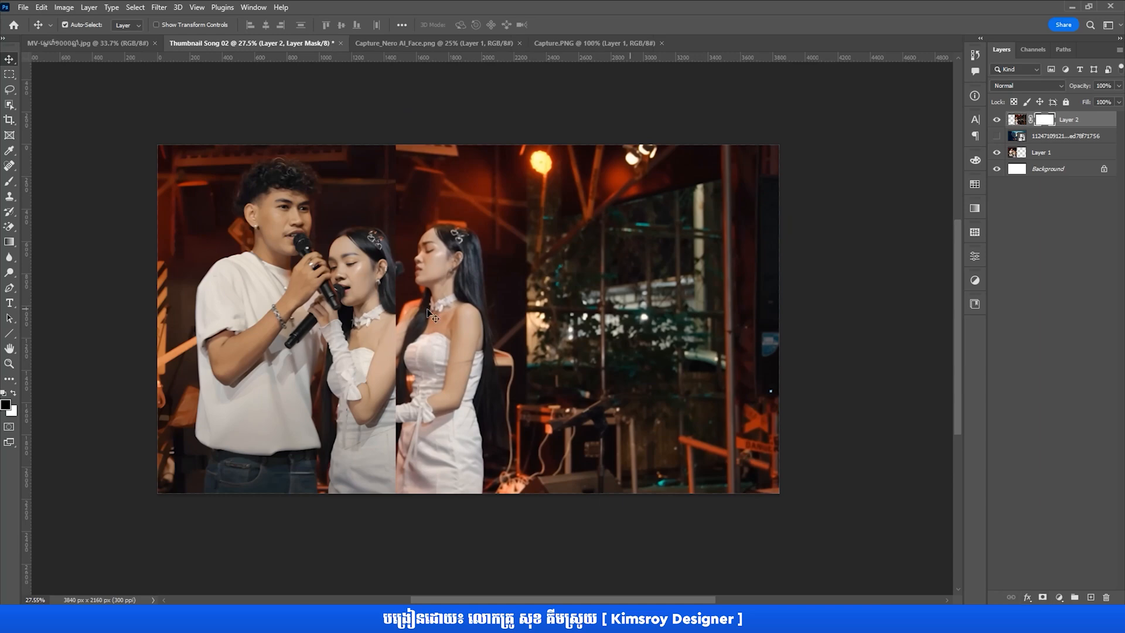
{"action": "left_click", "coordinate": [7, 244]}
{"action": "left_click", "coordinate": [44, 241]}
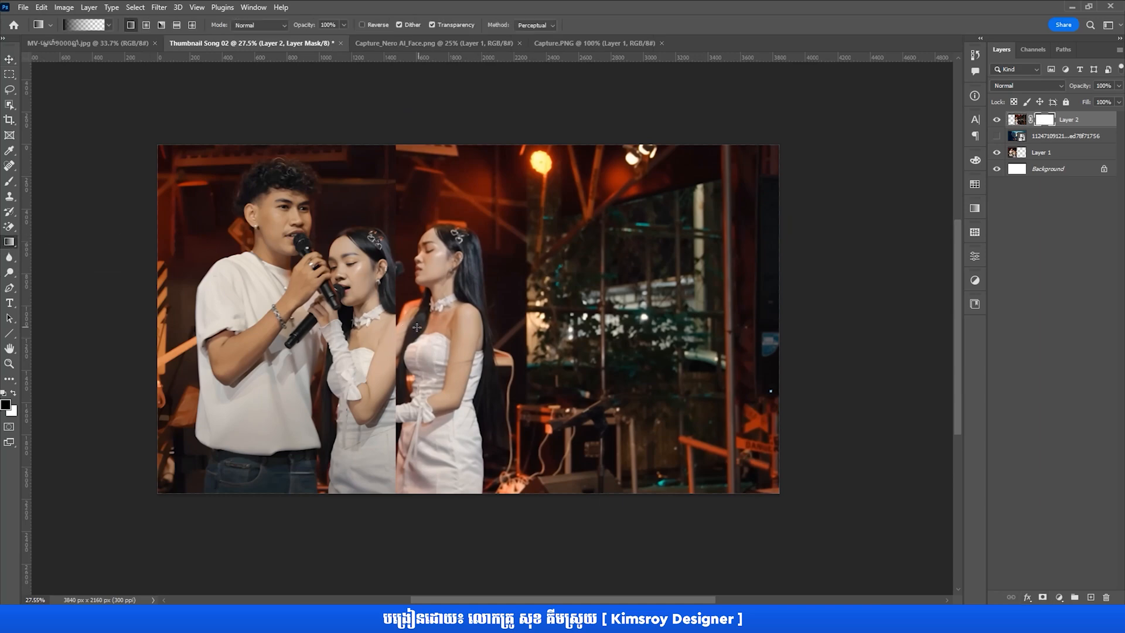
{"action": "left_click_drag", "start_coordinate": [456, 326], "coordinate": [520, 326]}
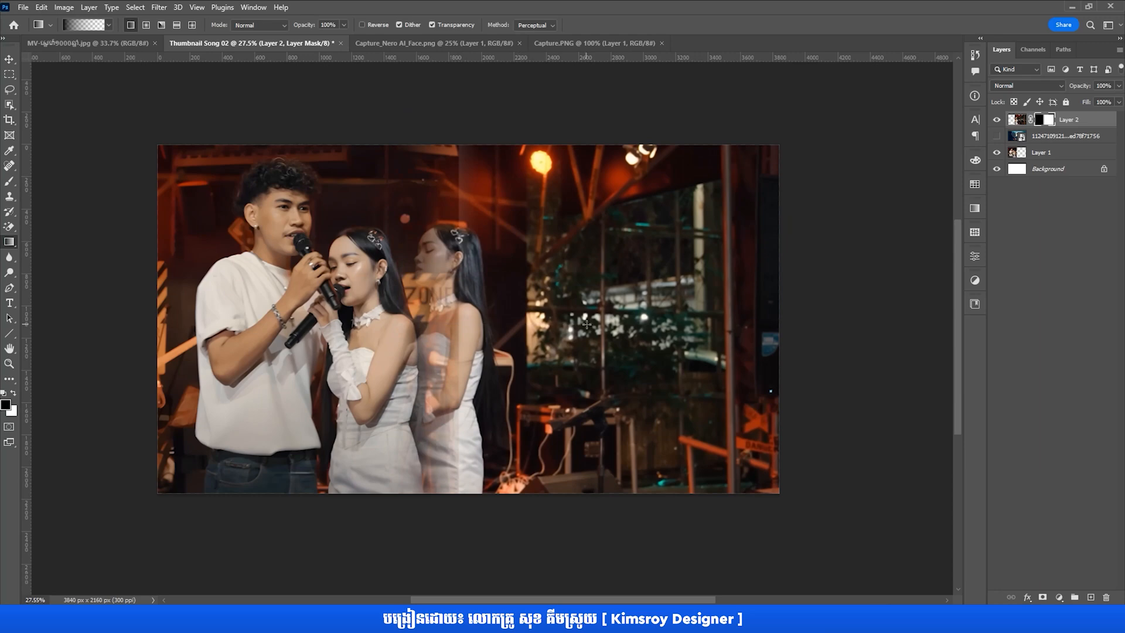
- Scale the masked stage photo to 120.55% width and 112.55% height and shift it left and down behind the couple
{"action": "left_click", "coordinate": [9, 58]}
{"action": "key", "text": "ctrl+t"}
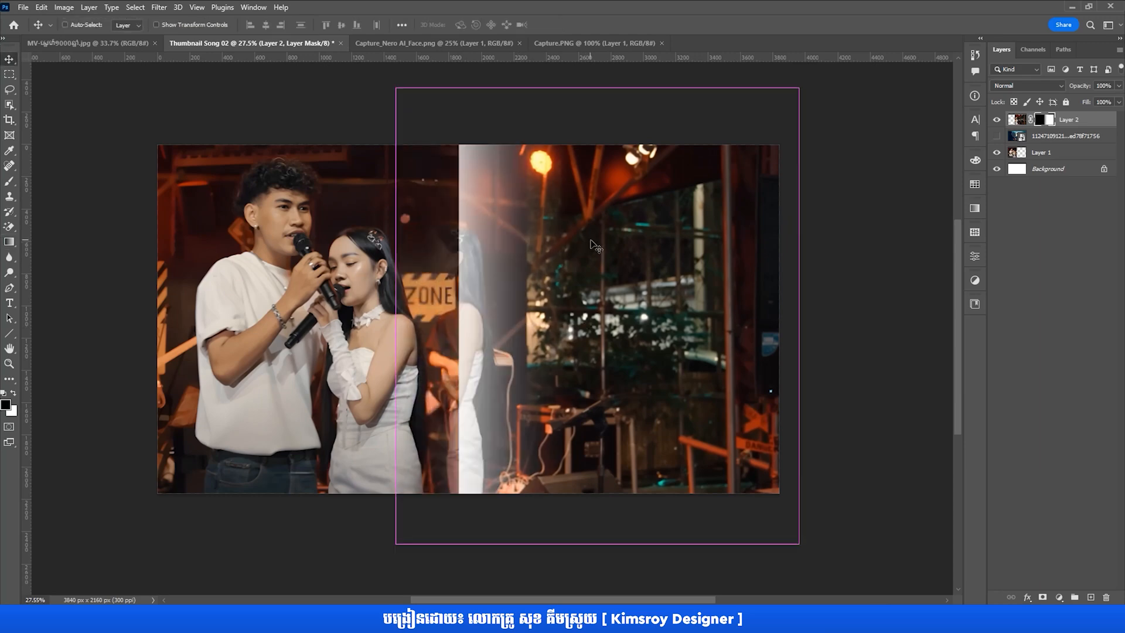
{"action": "left_click_drag", "start_coordinate": [394, 318], "coordinate": [323, 316]}
{"action": "left_click_drag", "start_coordinate": [560, 586], "coordinate": [560, 547]}
{"action": "left_click_drag", "start_coordinate": [516, 441], "coordinate": [499, 477]}
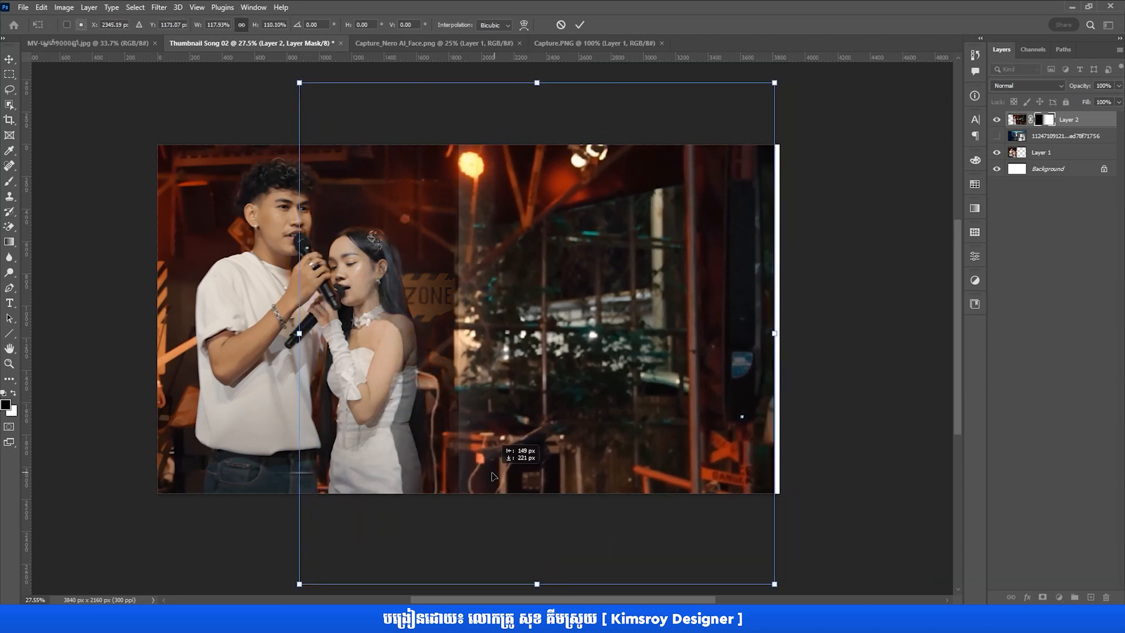
{"action": "left_click_drag", "start_coordinate": [780, 334], "coordinate": [786, 338]}
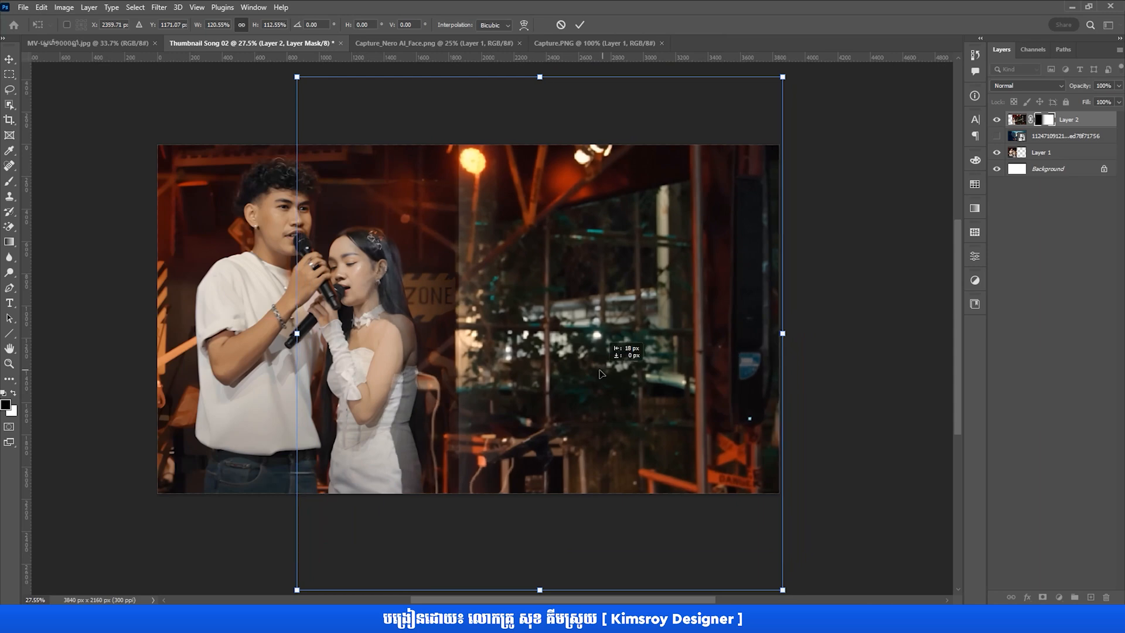
{"action": "key", "text": "Return"}
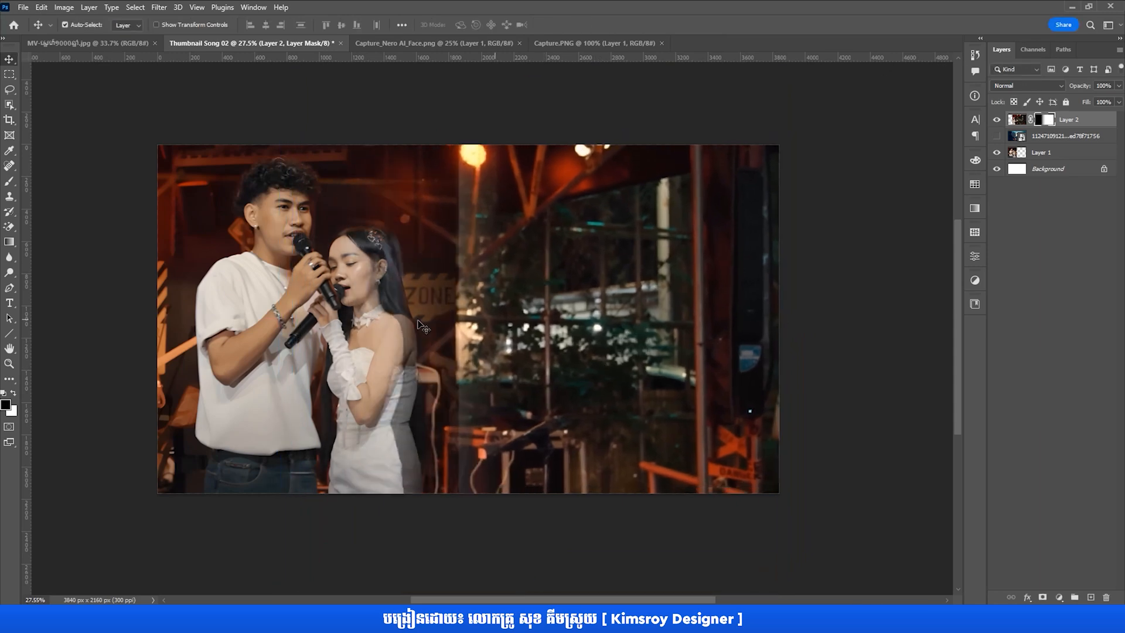
- Extend the mask gradient on Layer 2 to the right to clear the stage photo off the woman
{"action": "left_click", "coordinate": [9, 241]}
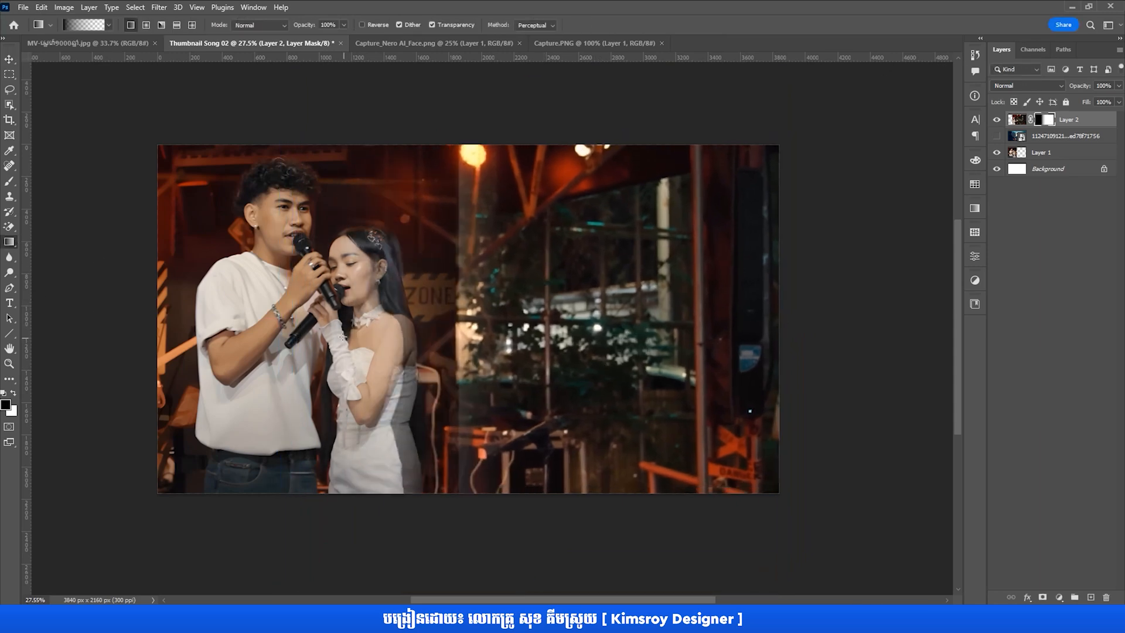
{"action": "mouse_move", "coordinate": [424, 340]}
{"action": "left_mouse_down"}
{"action": "mouse_move", "coordinate": [472, 344]}
{"action": "mouse_move", "coordinate": [477, 367]}
{"action": "left_mouse_up"}
{"action": "key", "text": "v"}
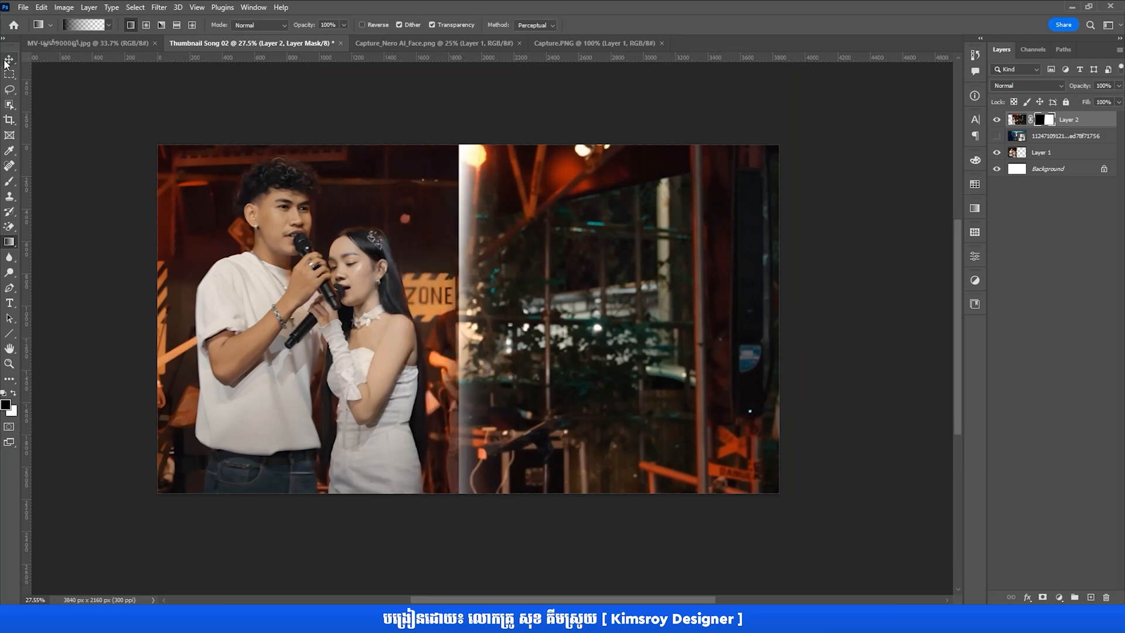
- Add a layer mask to Layer 1 and fade out the couple photo's right edge with a linear black-to-transparent gradient
{"action": "left_click", "coordinate": [1072, 152]}
{"action": "left_click", "coordinate": [1042, 595]}
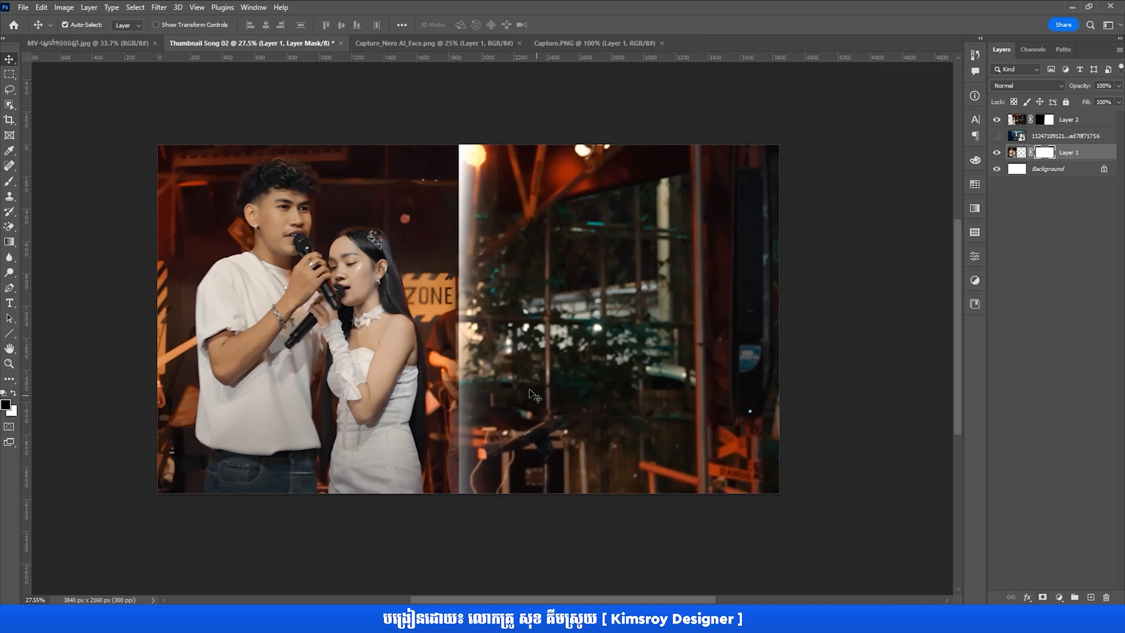
{"action": "left_click", "coordinate": [10, 241]}
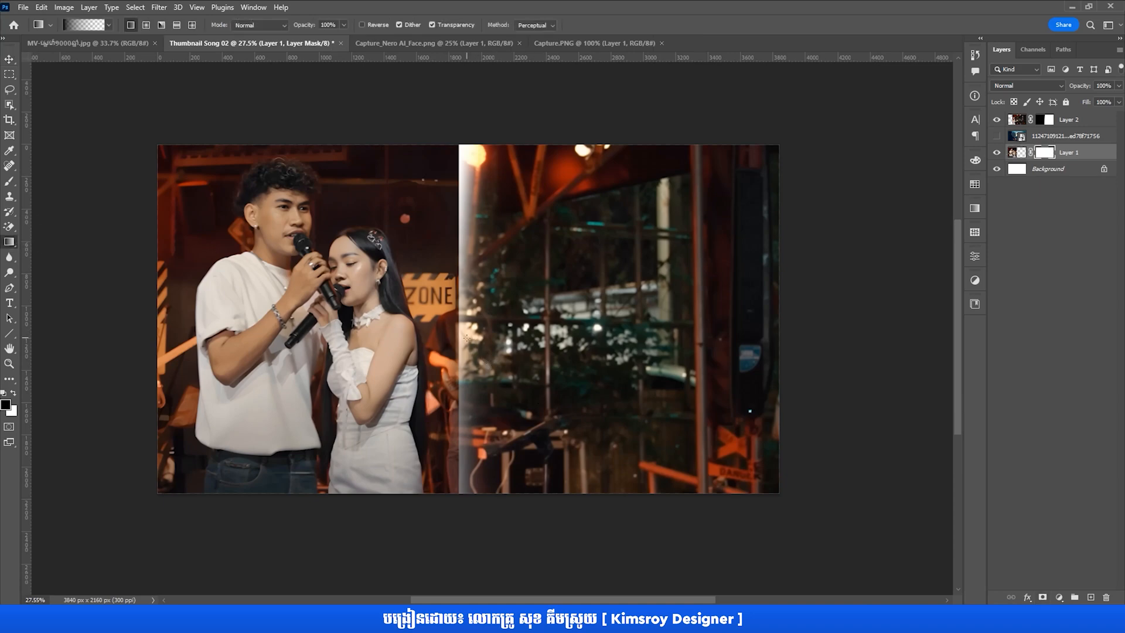
{"action": "left_click_drag", "start_coordinate": [438, 339], "coordinate": [413, 361]}
- Stretch the stage photo on Layer 2 to 115.83% width by extending its left edge behind the couple
{"action": "key", "text": "v"}
{"action": "left_click", "coordinate": [468, 338], "text": "ctrl"}
{"action": "key", "text": "ctrl+t"}
{"action": "left_click_drag", "start_coordinate": [294, 325], "coordinate": [221, 326]}
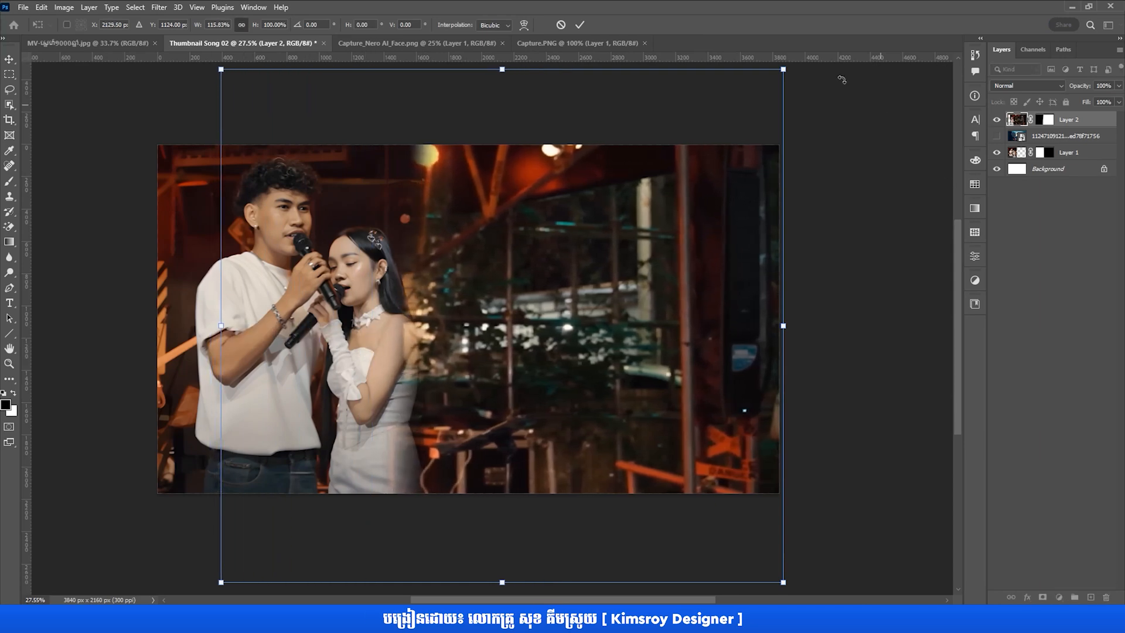
{"action": "left_click", "coordinate": [579, 25]}
- Move Layer 2 beneath Layer 1 so the couple sits in front of the stage photo
{"action": "left_click_drag", "start_coordinate": [1067, 121], "coordinate": [1063, 157]}
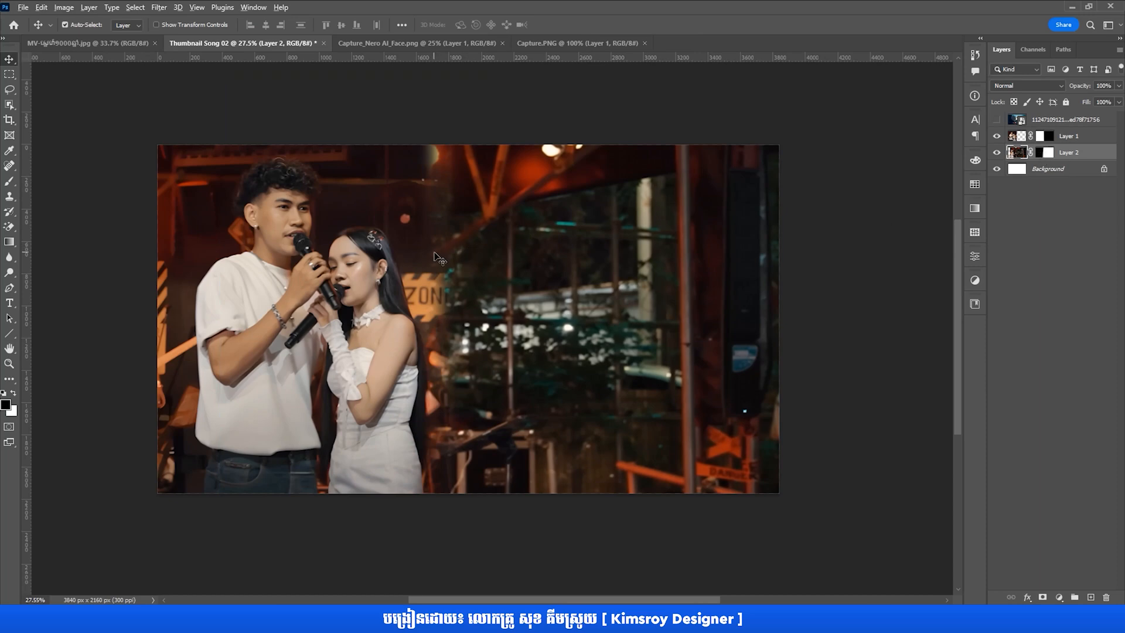
{"action": "left_click_drag", "start_coordinate": [449, 264], "coordinate": [464, 257]}
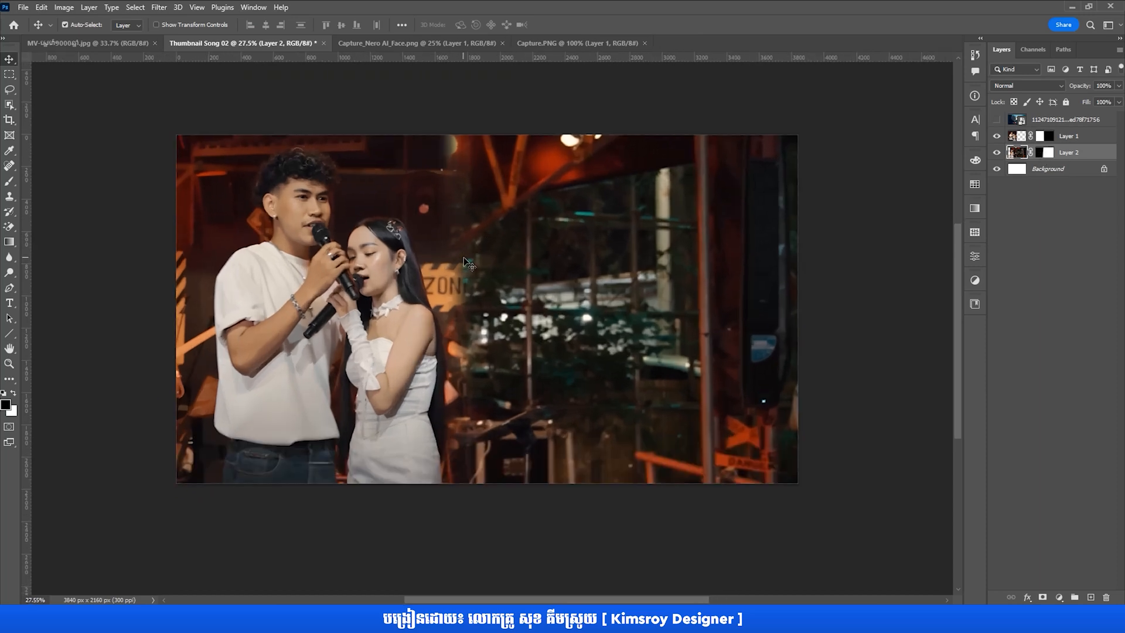
{"action": "left_click_drag", "start_coordinate": [523, 311], "coordinate": [483, 322]}
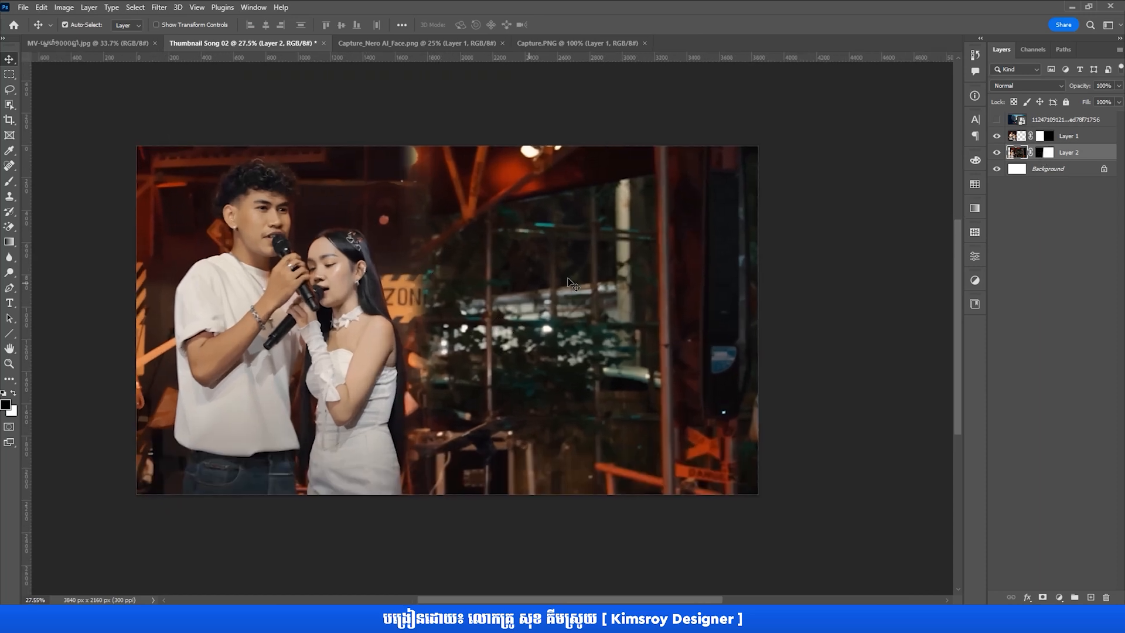
- Show the hidden sparkler photo layer and set its blend mode to Screen
{"action": "left_click", "coordinate": [995, 122]}
{"action": "left_click", "coordinate": [994, 122]}
{"action": "left_click", "coordinate": [994, 122]}
{"action": "left_click", "coordinate": [994, 122]}
{"action": "left_click", "coordinate": [995, 122]}
{"action": "left_click", "coordinate": [1064, 124]}
{"action": "left_click", "coordinate": [1025, 86]}
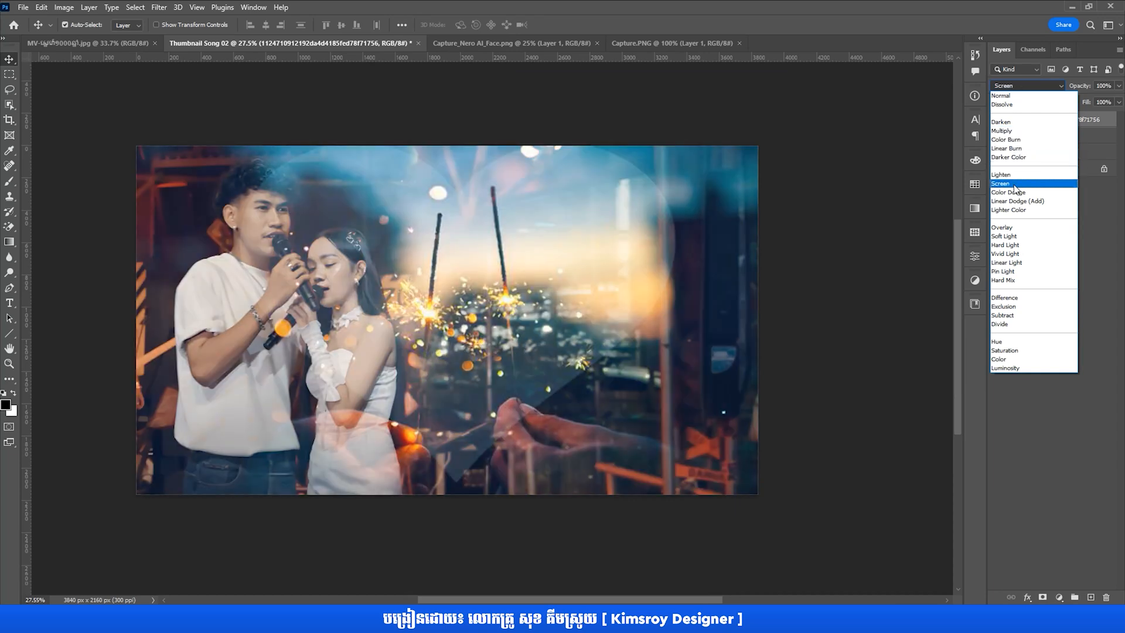
{"action": "left_click", "coordinate": [1009, 184]}
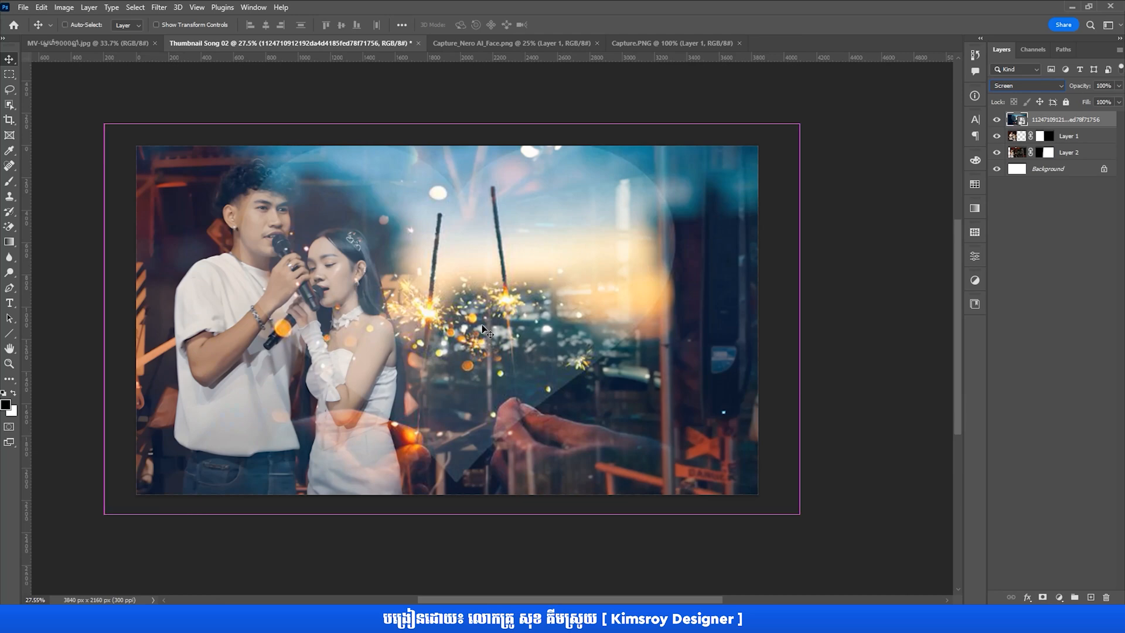
- Scale the sparkler photo to 127.77% and reposition it over the couple in the canvas's left part
{"action": "key", "text": "ctrl+t"}
{"action": "left_click_drag", "start_coordinate": [488, 327], "coordinate": [572, 353]}
{"action": "left_click_drag", "start_coordinate": [538, 540], "coordinate": [546, 492]}
{"action": "left_click_drag", "start_coordinate": [594, 369], "coordinate": [357, 351]}
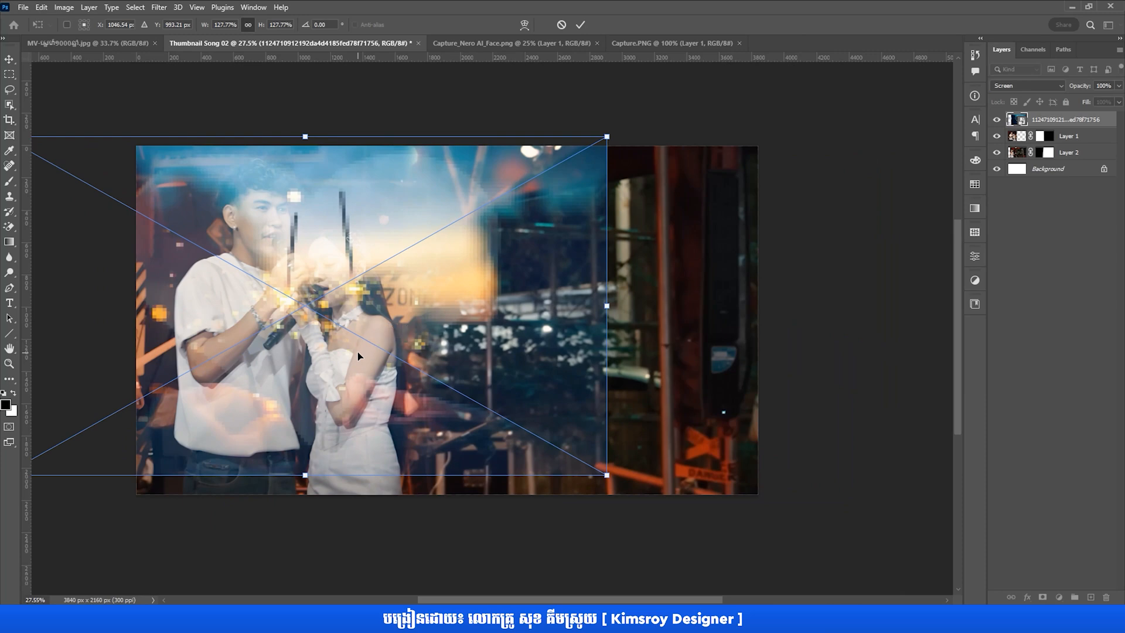
{"action": "left_click", "coordinate": [580, 24]}
{"action": "left_click_drag", "start_coordinate": [378, 288], "coordinate": [380, 289]}
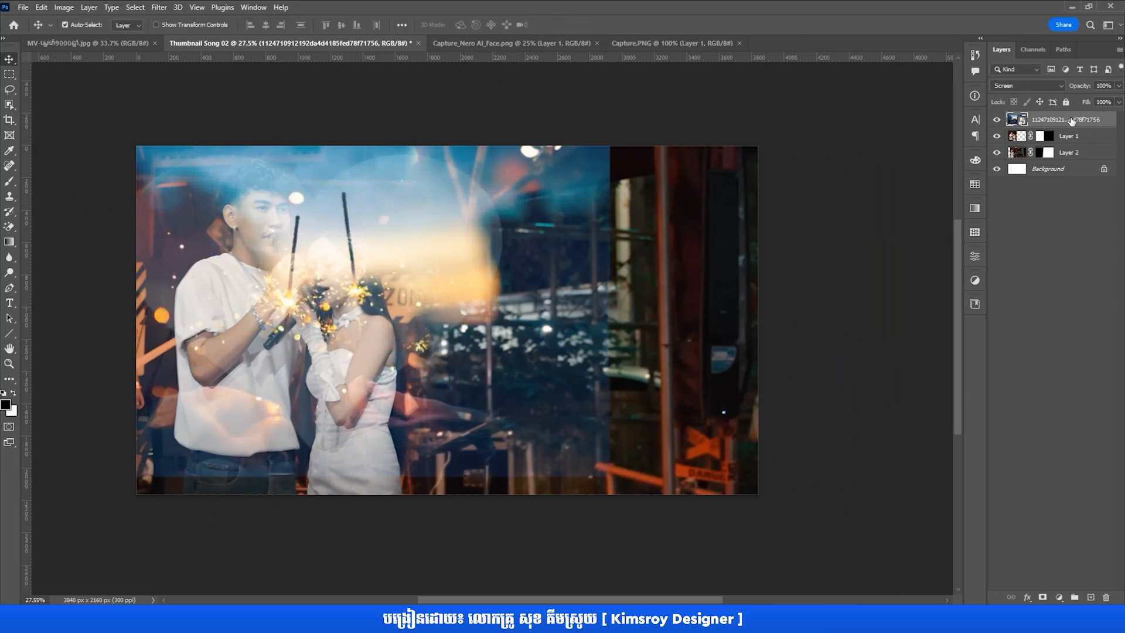
{"action": "scroll", "coordinate": [301, 340], "scroll_direction": "left", "scroll_amount": 1}
{"action": "left_click_drag", "start_coordinate": [310, 341], "coordinate": [309, 345]}
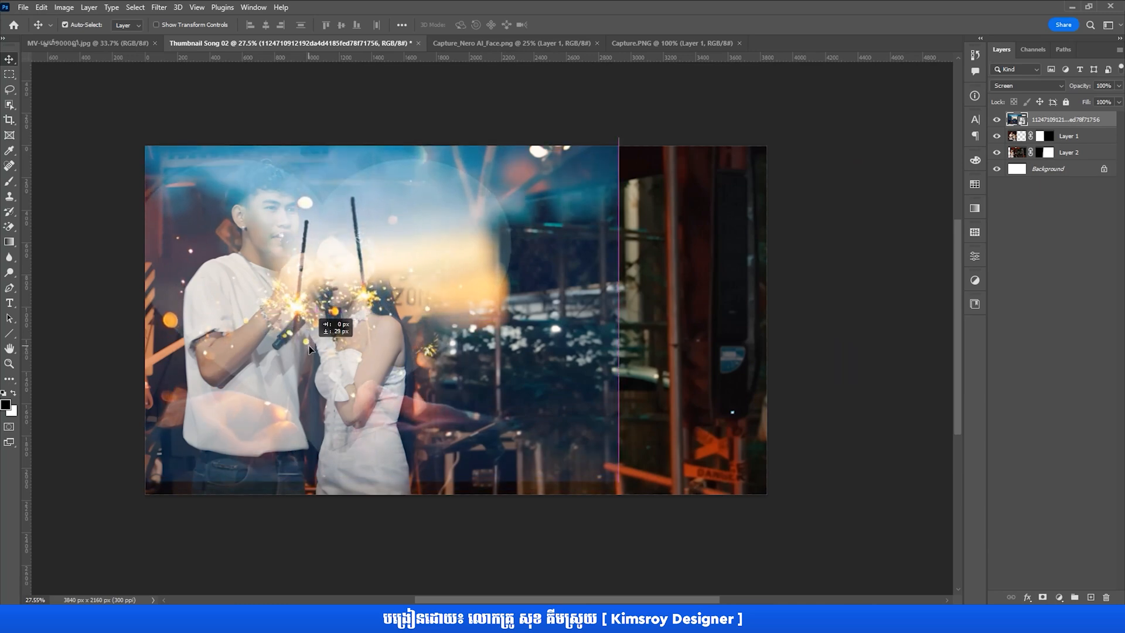
{"action": "left_click_drag", "start_coordinate": [308, 346], "coordinate": [308, 337]}
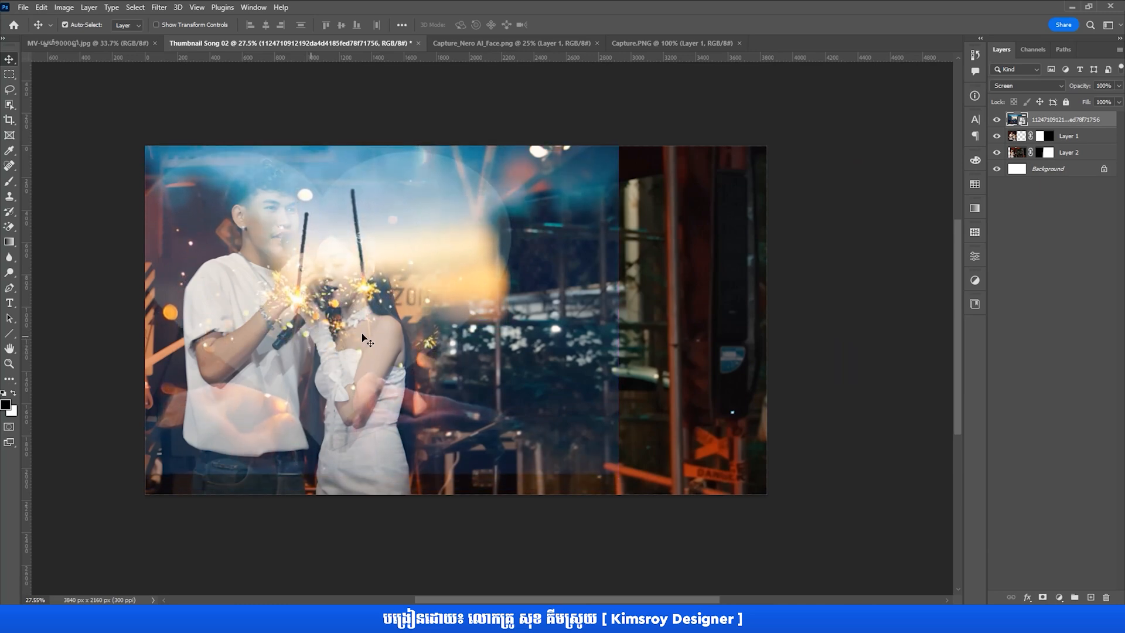
- Add a layer mask to the sparkler photo and paint it off the couple's faces with a soft black brush at 34% flow
{"action": "left_click", "coordinate": [1042, 597]}
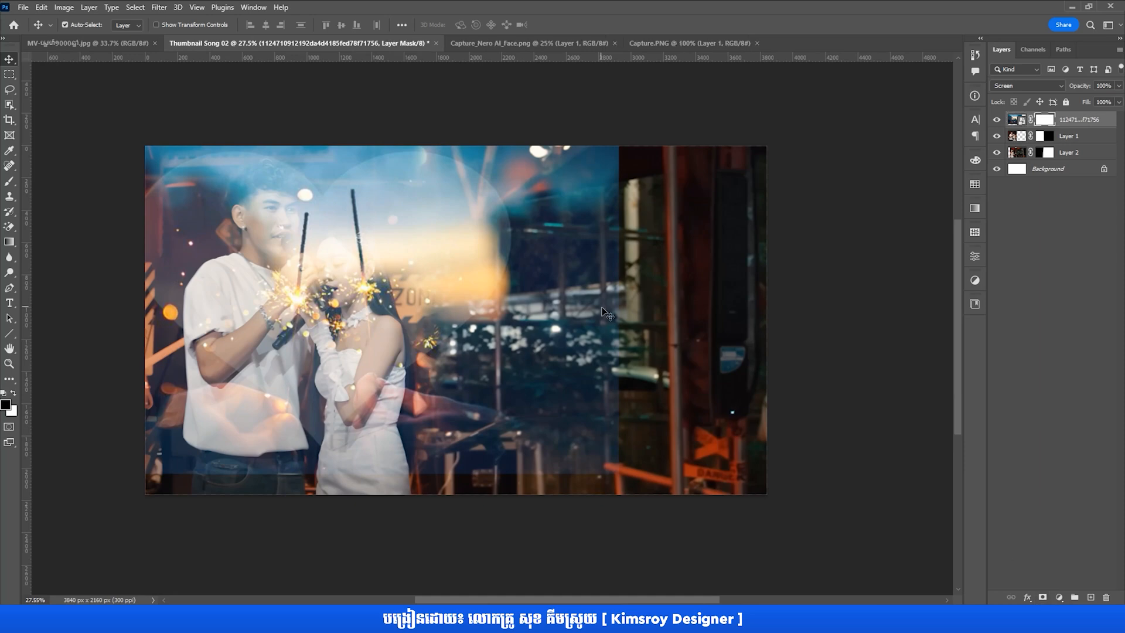
{"action": "left_click", "coordinate": [10, 181]}
{"action": "left_click", "coordinate": [51, 186]}
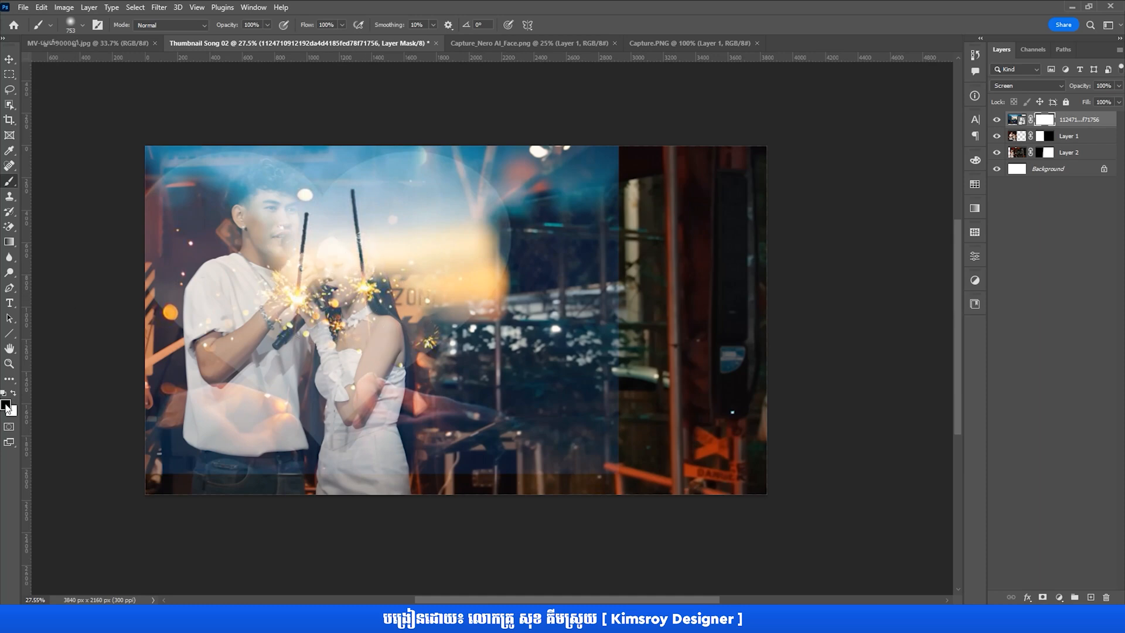
{"action": "left_click_drag", "start_coordinate": [224, 29], "coordinate": [200, 28]}
{"action": "left_click_drag", "start_coordinate": [312, 26], "coordinate": [292, 30]}
{"action": "left_click_drag", "start_coordinate": [307, 26], "coordinate": [292, 31]}
{"action": "mouse_move", "coordinate": [292, 306]}
{"action": "left_mouse_down"}
{"action": "mouse_move", "coordinate": [324, 304]}
{"action": "mouse_move", "coordinate": [311, 282]}
{"action": "mouse_move", "coordinate": [338, 278]}
{"action": "mouse_move", "coordinate": [240, 287]}
{"action": "left_mouse_up"}
{"action": "scroll", "coordinate": [329, 286], "scroll_direction": "up", "scroll_amount": 3}
{"action": "mouse_move", "coordinate": [343, 258]}
{"action": "left_mouse_down"}
{"action": "mouse_move", "coordinate": [367, 291]}
{"action": "mouse_move", "coordinate": [256, 302]}
{"action": "mouse_move", "coordinate": [277, 334]}
{"action": "mouse_move", "coordinate": [521, 280]}
{"action": "mouse_move", "coordinate": [290, 238]}
{"action": "mouse_move", "coordinate": [233, 192]}
{"action": "mouse_move", "coordinate": [237, 176]}
{"action": "left_mouse_up"}
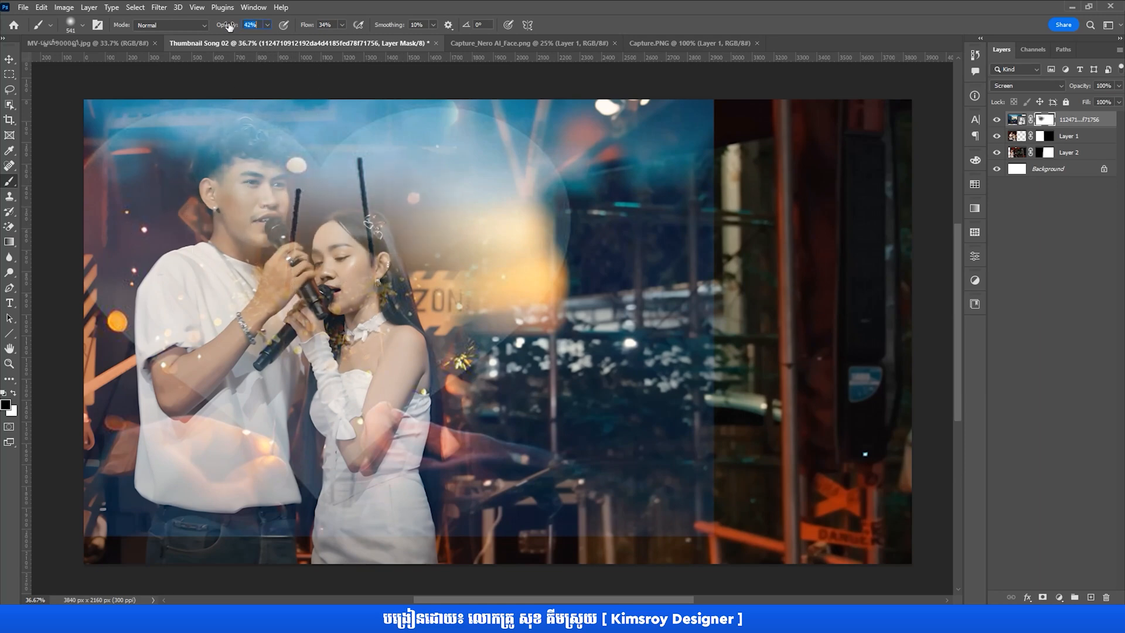
- Paint more of the sparkler overlay off the woman's face, hair and upper body at reduced brush opacity
{"action": "mouse_move", "coordinate": [259, 216]}
{"action": "left_mouse_down"}
{"action": "mouse_move", "coordinate": [284, 234]}
{"action": "mouse_move", "coordinate": [229, 333]}
{"action": "mouse_move", "coordinate": [330, 235]}
{"action": "mouse_move", "coordinate": [345, 346]}
{"action": "mouse_move", "coordinate": [235, 293]}
{"action": "mouse_move", "coordinate": [346, 363]}
{"action": "mouse_move", "coordinate": [363, 405]}
{"action": "mouse_move", "coordinate": [348, 208]}
{"action": "mouse_move", "coordinate": [293, 211]}
{"action": "mouse_move", "coordinate": [199, 146]}
{"action": "mouse_move", "coordinate": [305, 187]}
{"action": "mouse_move", "coordinate": [230, 176]}
{"action": "mouse_move", "coordinate": [175, 184]}
{"action": "mouse_move", "coordinate": [282, 164]}
{"action": "mouse_move", "coordinate": [458, 232]}
{"action": "mouse_move", "coordinate": [451, 277]}
{"action": "left_mouse_up"}
{"action": "left_click_drag", "start_coordinate": [427, 253], "coordinate": [470, 275]}
{"action": "mouse_move", "coordinate": [455, 229]}
{"action": "left_mouse_down"}
{"action": "mouse_move", "coordinate": [356, 283]}
{"action": "mouse_move", "coordinate": [397, 268]}
{"action": "mouse_move", "coordinate": [439, 272]}
{"action": "mouse_move", "coordinate": [378, 366]}
{"action": "mouse_move", "coordinate": [389, 257]}
{"action": "mouse_move", "coordinate": [329, 159]}
{"action": "mouse_move", "coordinate": [293, 136]}
{"action": "mouse_move", "coordinate": [214, 154]}
{"action": "mouse_move", "coordinate": [245, 169]}
{"action": "mouse_move", "coordinate": [232, 144]}
{"action": "mouse_move", "coordinate": [218, 224]}
{"action": "mouse_move", "coordinate": [352, 290]}
{"action": "mouse_move", "coordinate": [372, 183]}
{"action": "mouse_move", "coordinate": [405, 149]}
{"action": "mouse_move", "coordinate": [369, 246]}
{"action": "mouse_move", "coordinate": [368, 188]}
{"action": "mouse_move", "coordinate": [401, 215]}
{"action": "left_mouse_up"}
{"action": "scroll", "coordinate": [322, 337], "scroll_direction": "down", "scroll_amount": 1}
{"action": "left_click_drag", "start_coordinate": [399, 319], "coordinate": [353, 276]}
{"action": "left_click", "coordinate": [329, 309], "text": "alt"}
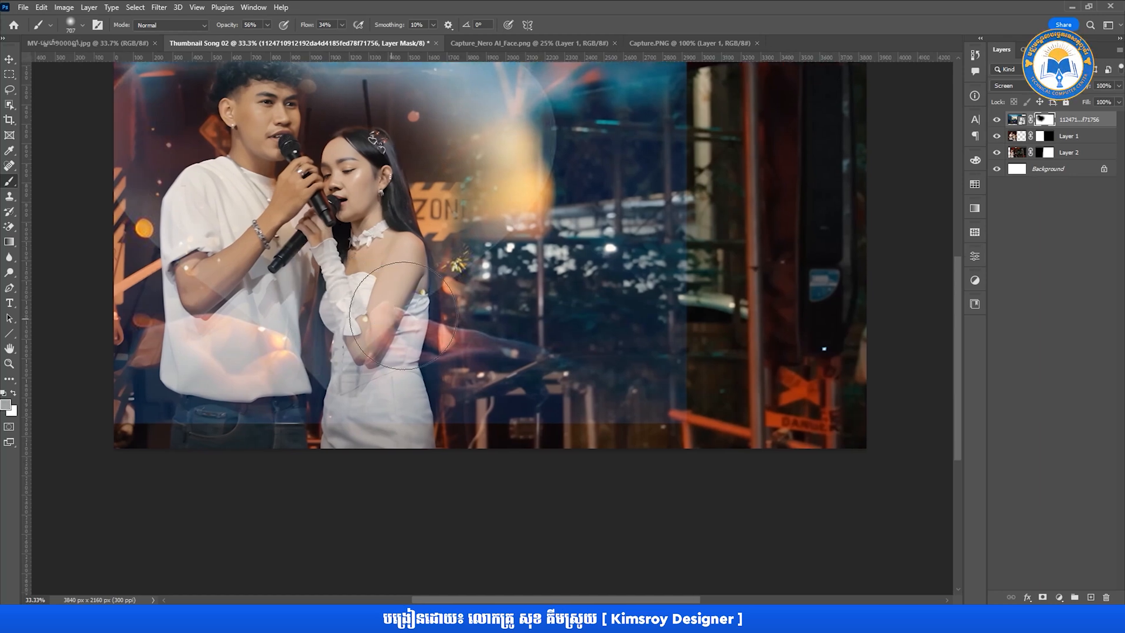
- Raise the brush opacity and flow to 100% and paint out the sparkler photo's hard right edge on its mask
{"action": "scroll", "coordinate": [410, 304], "scroll_direction": "down", "scroll_amount": 2}
{"action": "left_click_drag", "start_coordinate": [560, 391], "coordinate": [552, 391]}
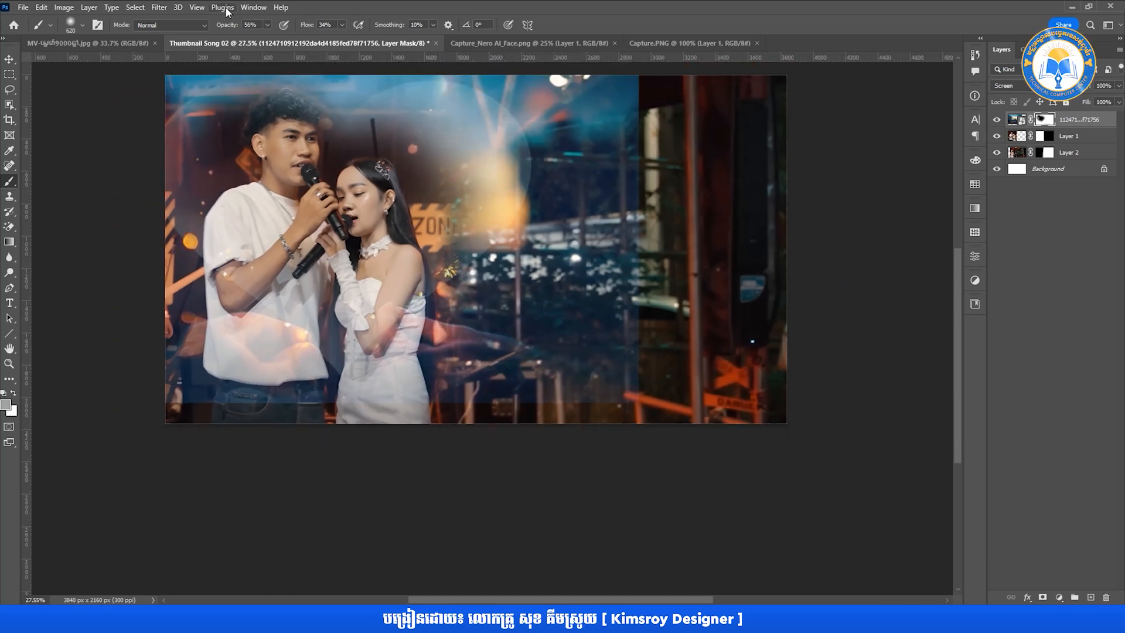
{"action": "left_click_drag", "start_coordinate": [306, 24], "coordinate": [332, 24]}
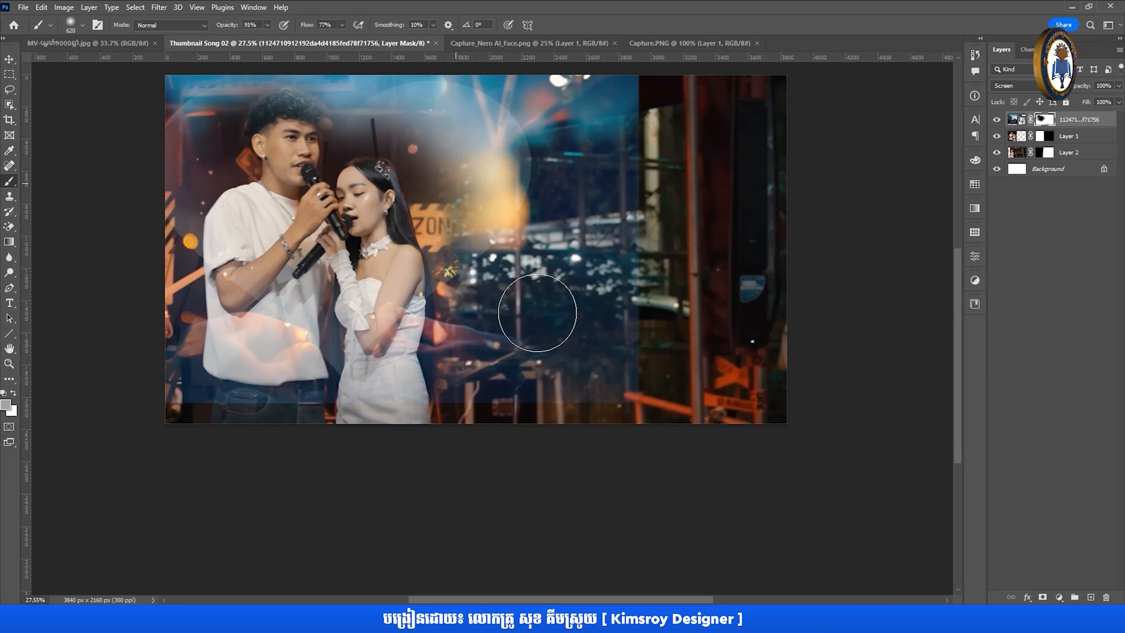
{"action": "left_click_drag", "start_coordinate": [621, 293], "coordinate": [617, 293]}
{"action": "left_click_drag", "start_coordinate": [618, 252], "coordinate": [577, 332]}
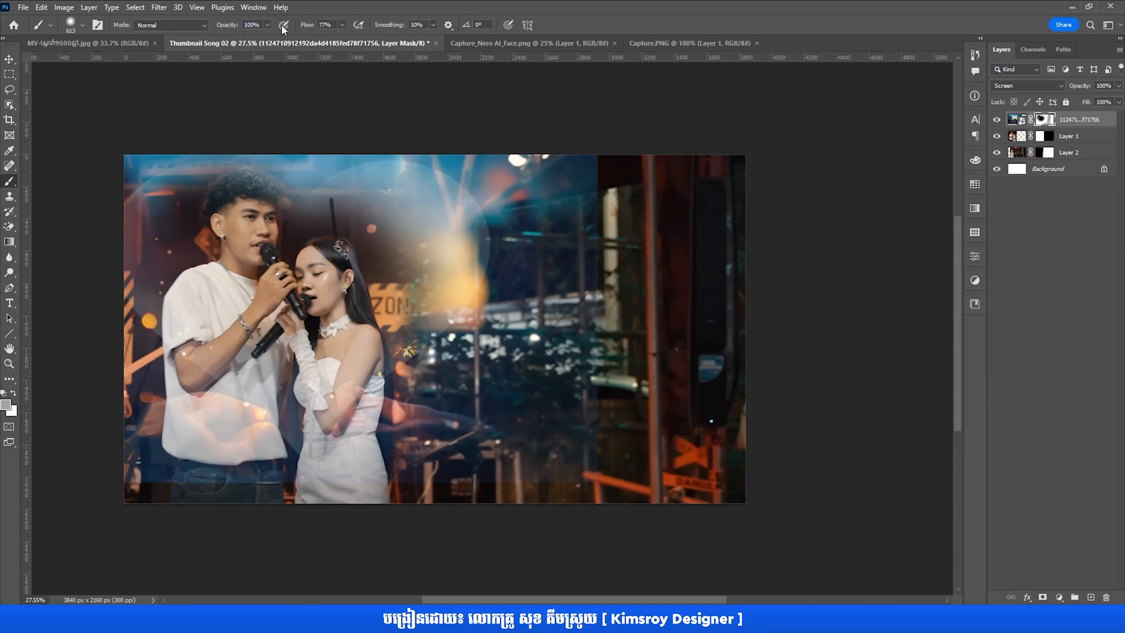
{"action": "left_click_drag", "start_coordinate": [311, 25], "coordinate": [319, 25]}
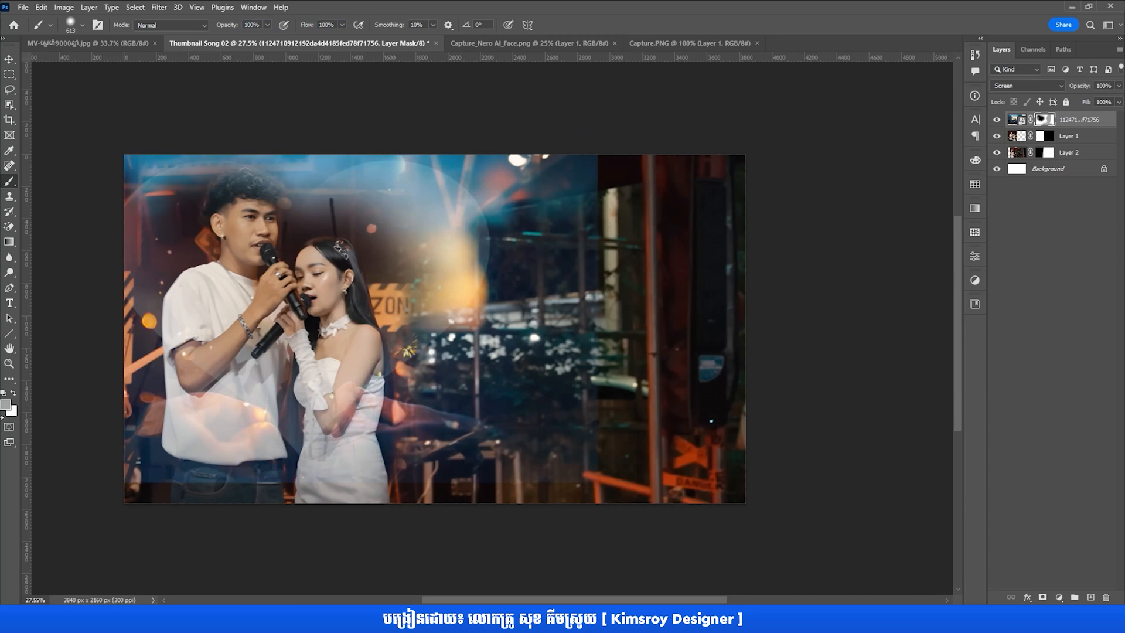
{"action": "left_click", "coordinate": [580, 151]}
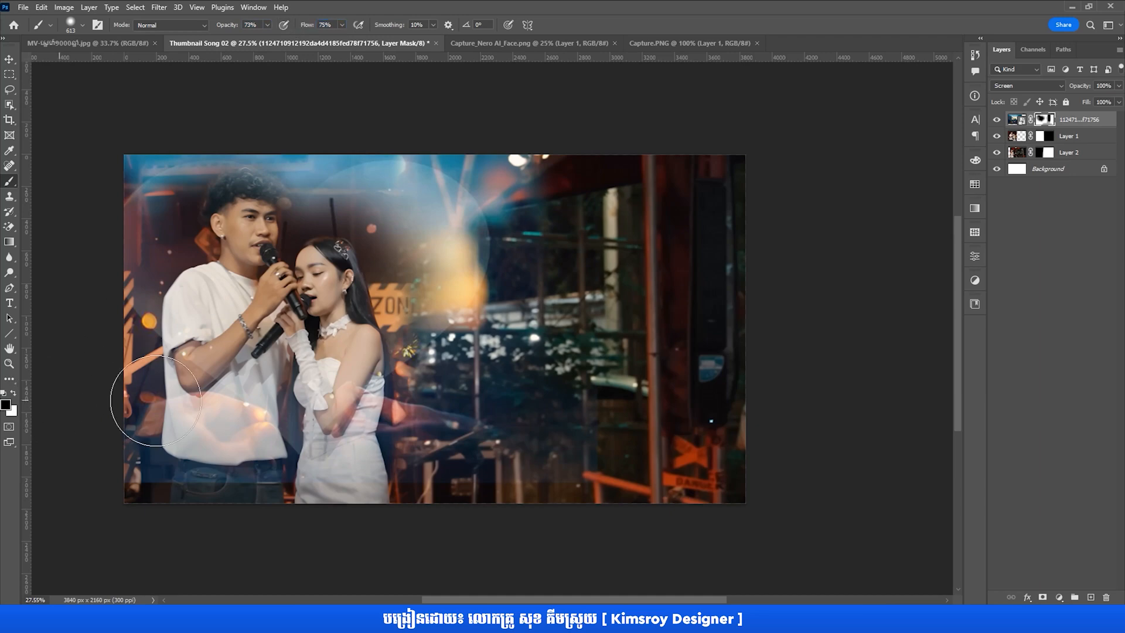
- Soften the sparkler photo's remaining right and lower edges on its mask with a larger black brush at 73% opacity and 75% flow
{"action": "mouse_move", "coordinate": [613, 402]}
{"action": "left_mouse_down"}
{"action": "mouse_move", "coordinate": [635, 414]}
{"action": "mouse_move", "coordinate": [694, 413]}
{"action": "left_mouse_up"}
{"action": "left_click_drag", "start_coordinate": [624, 261], "coordinate": [612, 404]}
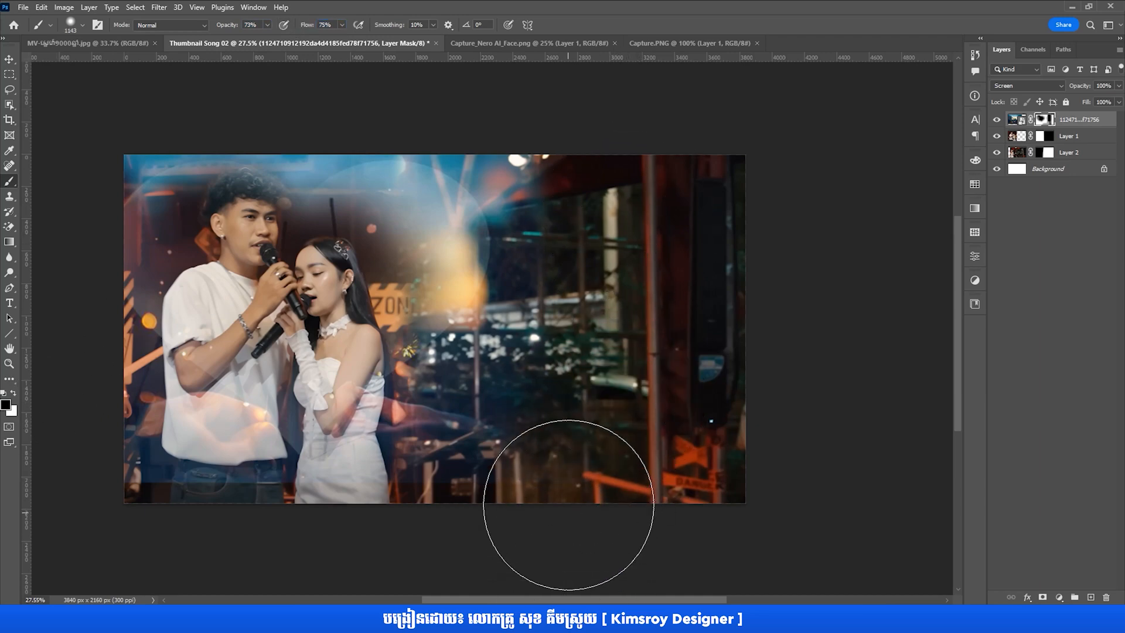
{"action": "left_click_drag", "start_coordinate": [562, 508], "coordinate": [616, 391]}
{"action": "left_click_drag", "start_coordinate": [550, 346], "coordinate": [524, 347]}
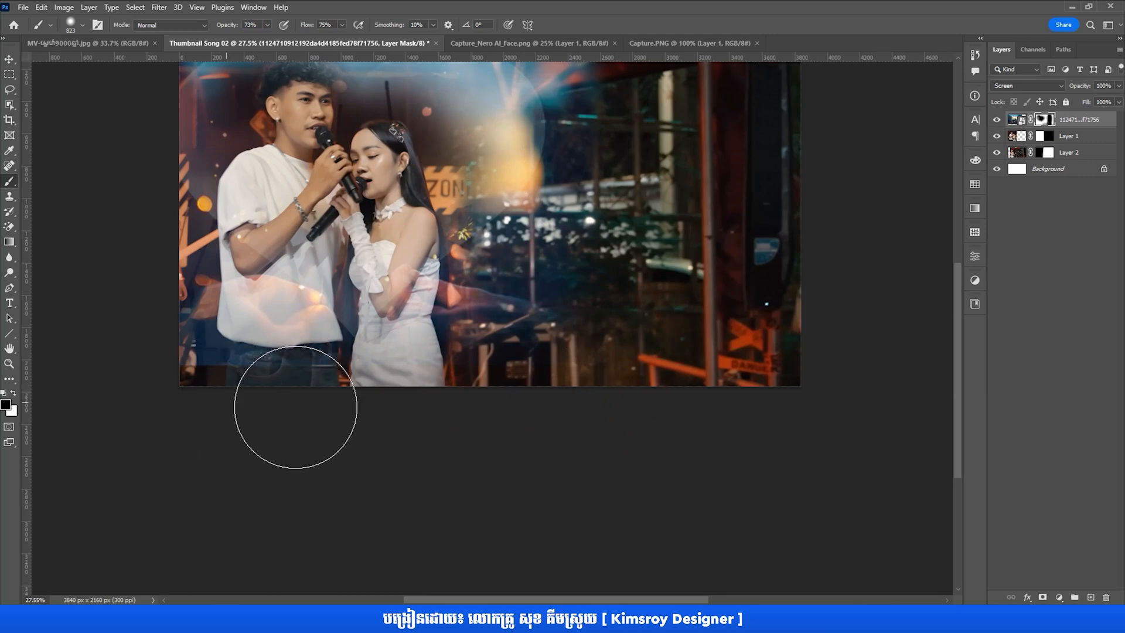
{"action": "scroll", "coordinate": [151, 381], "scroll_direction": "up", "scroll_amount": 3}
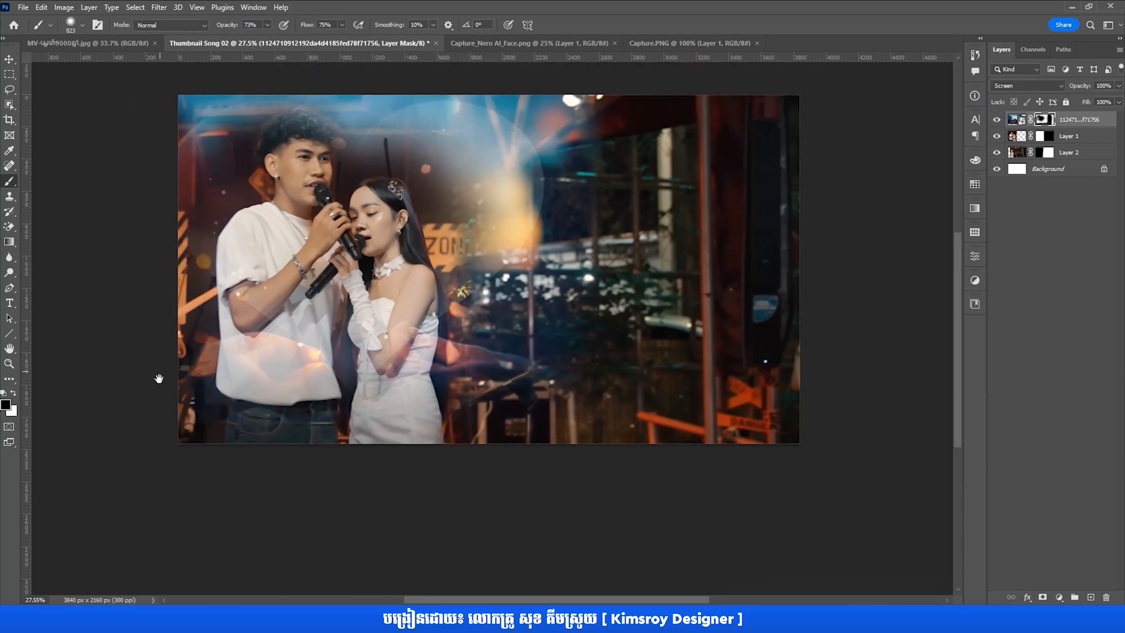
{"action": "scroll", "coordinate": [555, 234], "scroll_direction": "down", "scroll_amount": 1}
{"action": "left_click_drag", "start_coordinate": [556, 236], "coordinate": [511, 245]}
{"action": "left_click_drag", "start_coordinate": [519, 270], "coordinate": [548, 283]}
{"action": "key", "text": "v"}
{"action": "left_click_drag", "start_coordinate": [611, 267], "coordinate": [546, 268]}
{"action": "scroll", "coordinate": [561, 268], "scroll_direction": "up", "scroll_amount": 1}
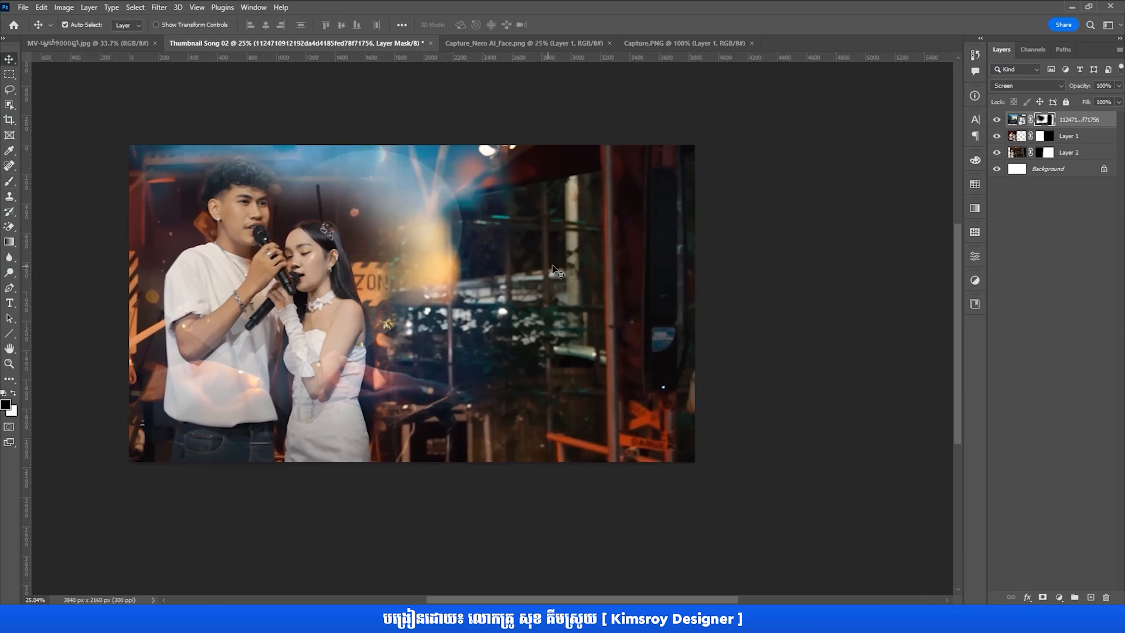
- Add a Vibrance adjustment layer above Layer 2 with its saturation set to -27
{"action": "left_click", "coordinate": [596, 300]}
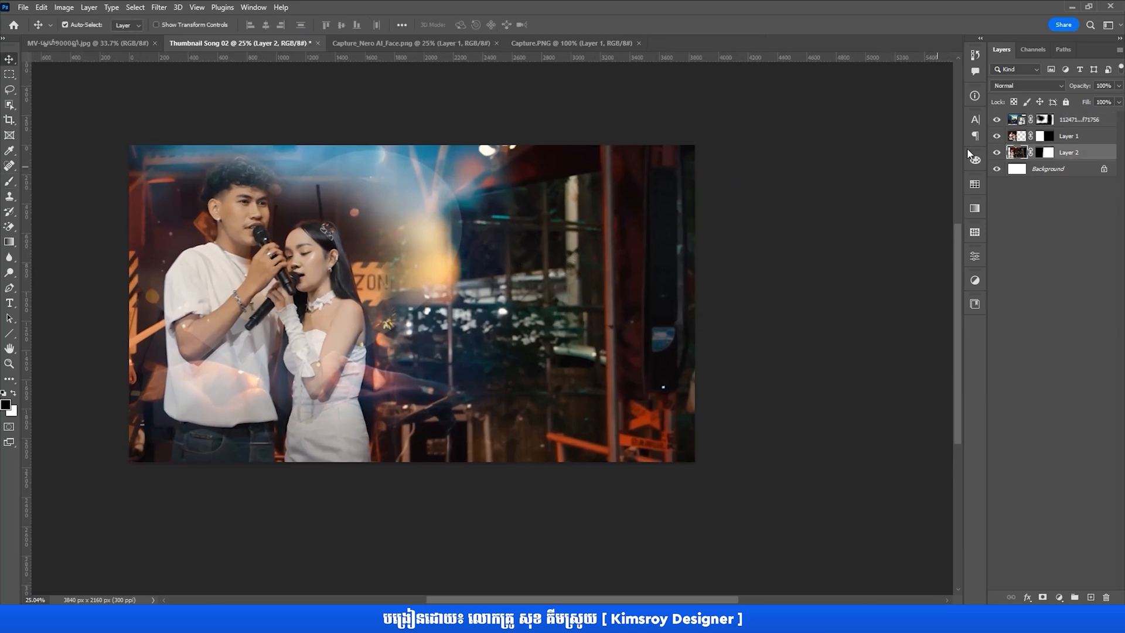
{"action": "left_click", "coordinate": [1057, 597]}
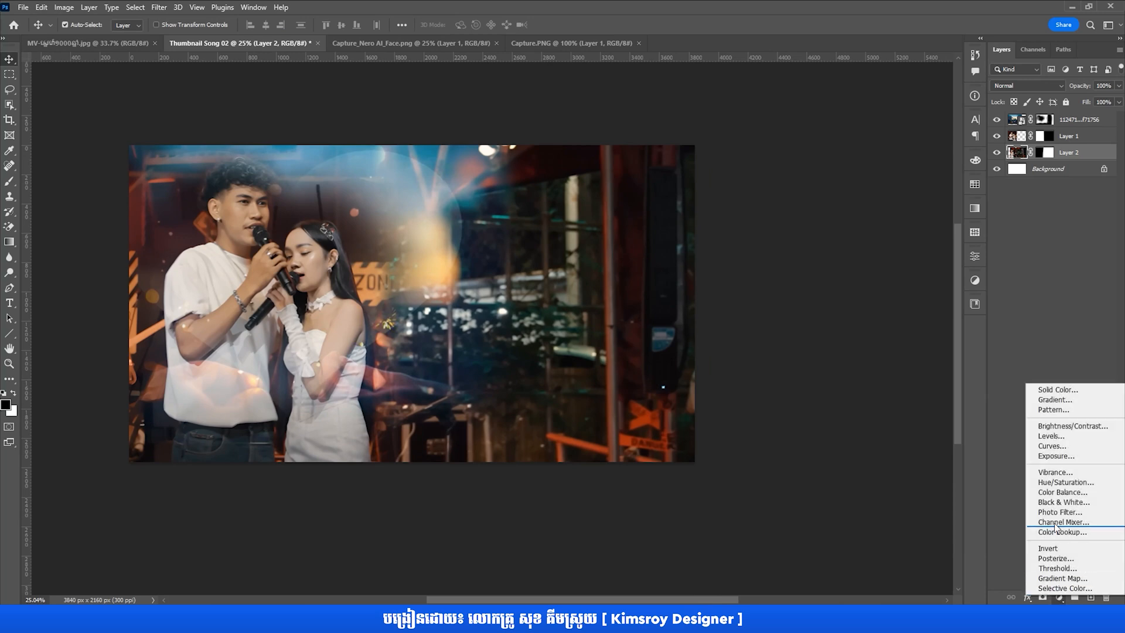
{"action": "left_click", "coordinate": [1052, 473]}
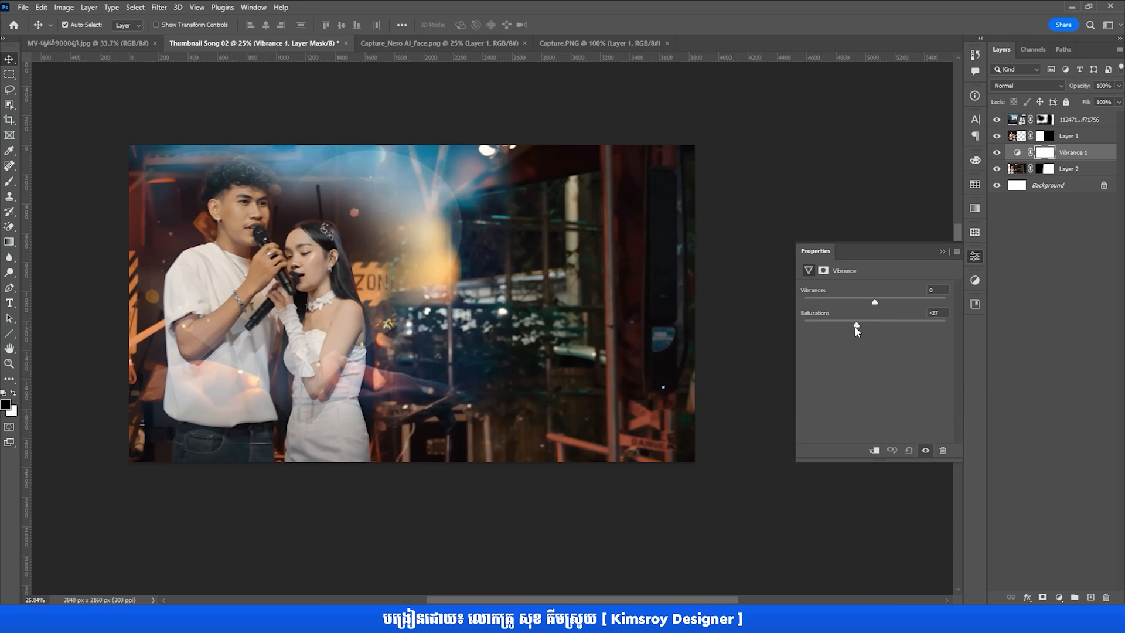
{"action": "left_click", "coordinate": [873, 301]}
{"action": "left_click", "coordinate": [939, 251]}
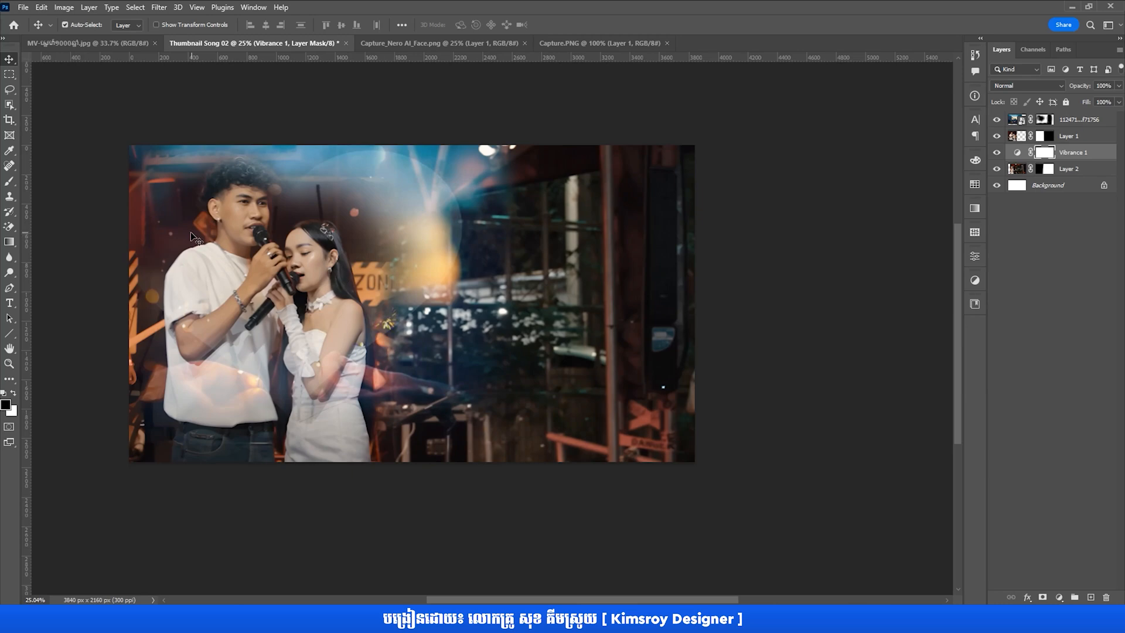
- Add a second Vibrance adjustment layer above the sparkler photo with vibrance -9 and saturation -11
{"action": "left_click", "coordinate": [684, 283]}
{"action": "left_click", "coordinate": [1059, 596]}
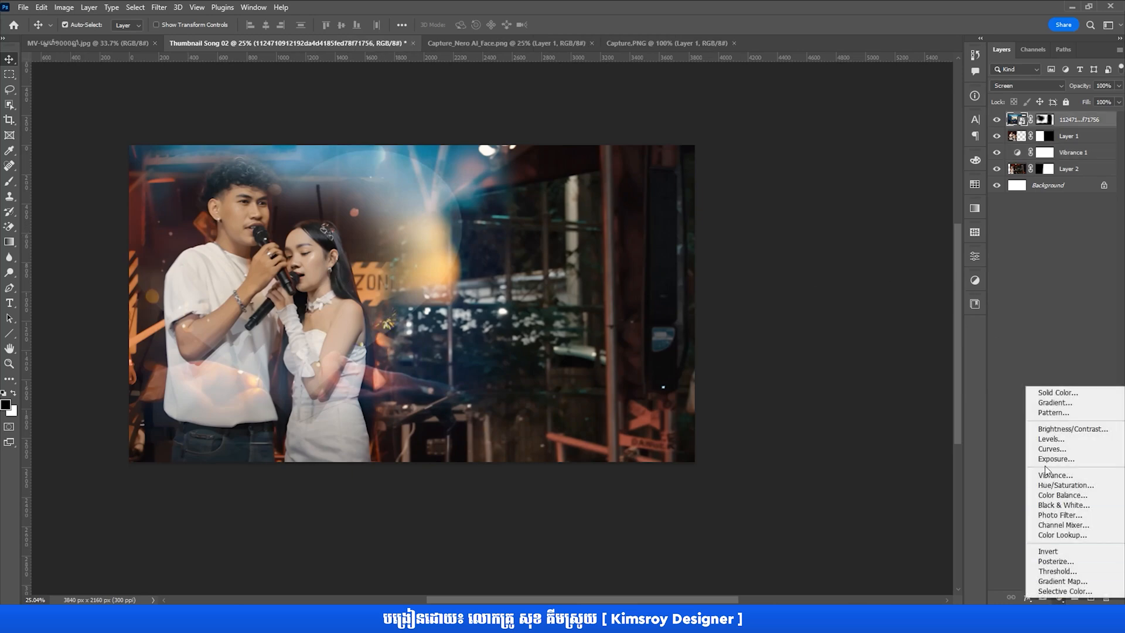
{"action": "left_click", "coordinate": [1052, 474]}
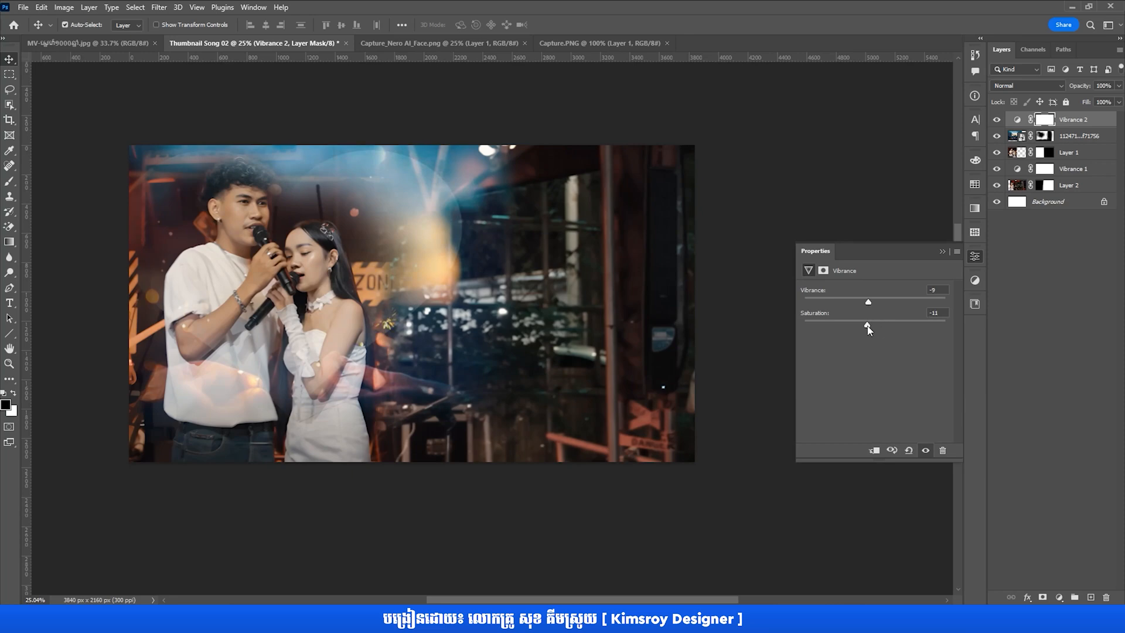
{"action": "left_click", "coordinate": [939, 251]}
{"action": "mouse_move", "coordinate": [300, 321]}
{"action": "left_mouse_down"}
{"action": "mouse_move", "coordinate": [325, 328]}
{"action": "mouse_move", "coordinate": [310, 322]}
{"action": "left_mouse_up"}
{"action": "scroll", "coordinate": [324, 327], "scroll_direction": "up", "scroll_amount": 2}
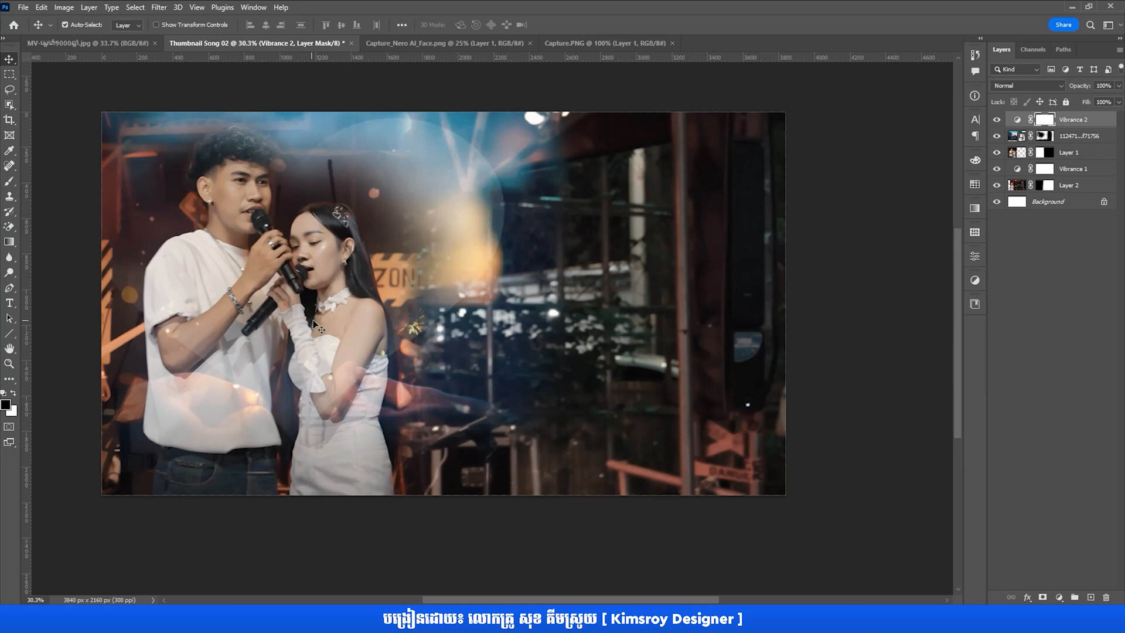
{"action": "scroll", "coordinate": [312, 321], "scroll_direction": "down", "scroll_amount": 1}
{"action": "scroll", "coordinate": [313, 320], "scroll_direction": "up", "scroll_amount": 1}
{"action": "scroll", "coordinate": [314, 321], "scroll_direction": "down", "scroll_amount": 1}
{"action": "scroll", "coordinate": [314, 322], "scroll_direction": "up", "scroll_amount": 1}
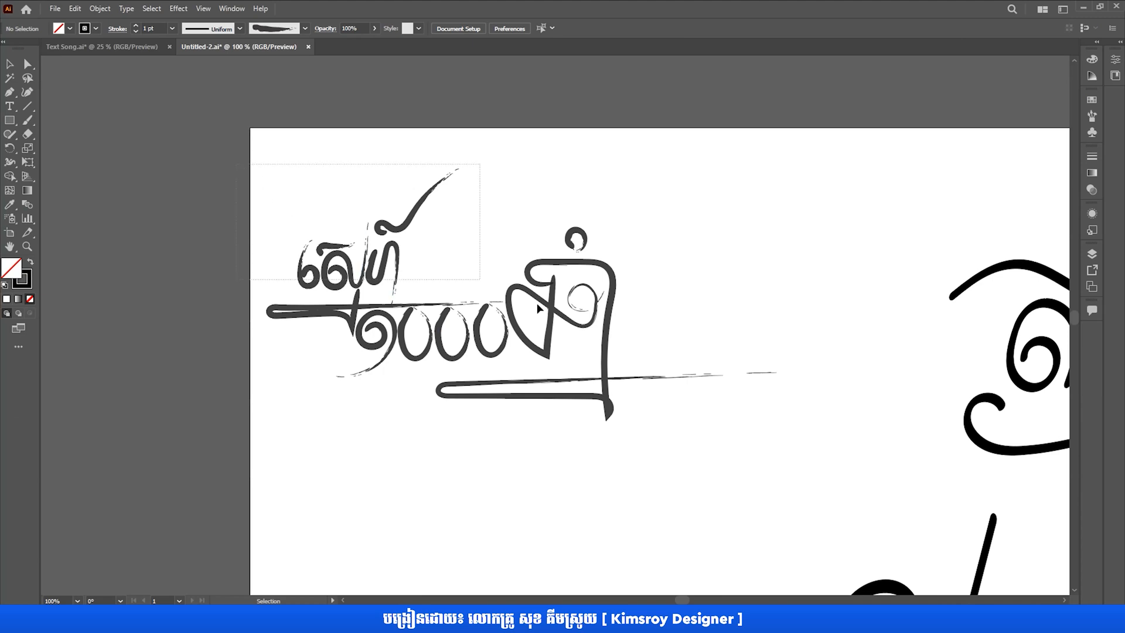
- Select all strokes of the hand-lettered Khmer song title in Illustrator and copy them
{"action": "left_click_drag", "start_coordinate": [538, 309], "coordinate": [778, 457]}
{"action": "key", "text": "a"}
{"action": "key", "text": "ctrl+c"}
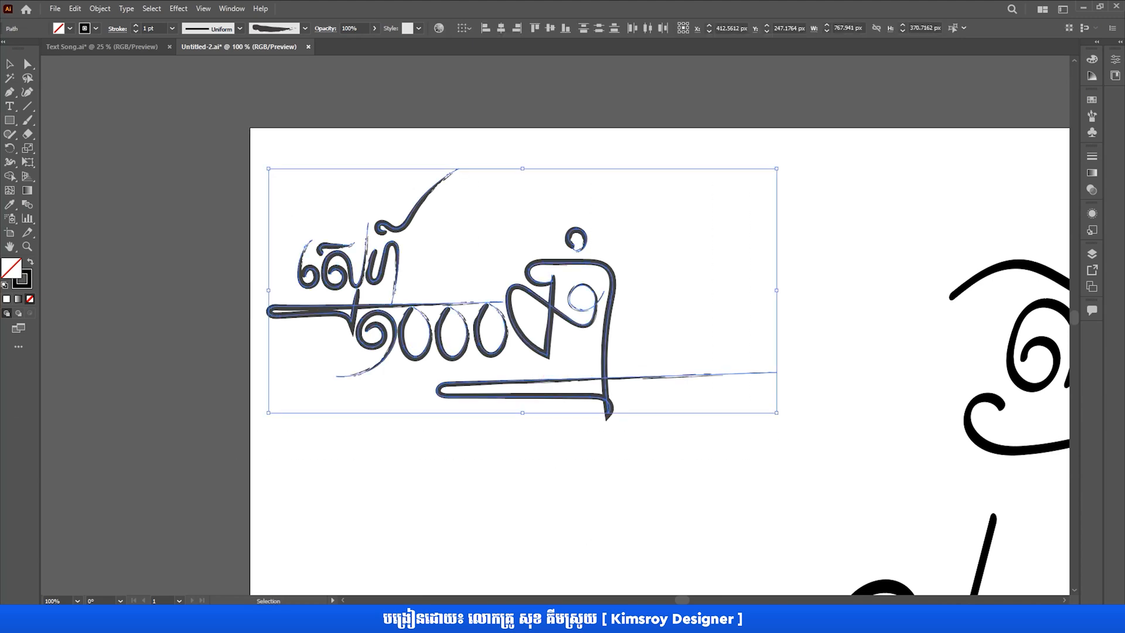
- Switch to Photoshop, paste the lettering as a smart object and scale it to about 71% beside the couple
{"action": "left_click", "coordinate": [573, 619]}
{"action": "left_click", "coordinate": [483, 341]}
{"action": "key", "text": "ctrl+v"}
{"action": "left_click", "coordinate": [608, 164]}
{"action": "left_click_drag", "start_coordinate": [730, 447], "coordinate": [615, 361]}
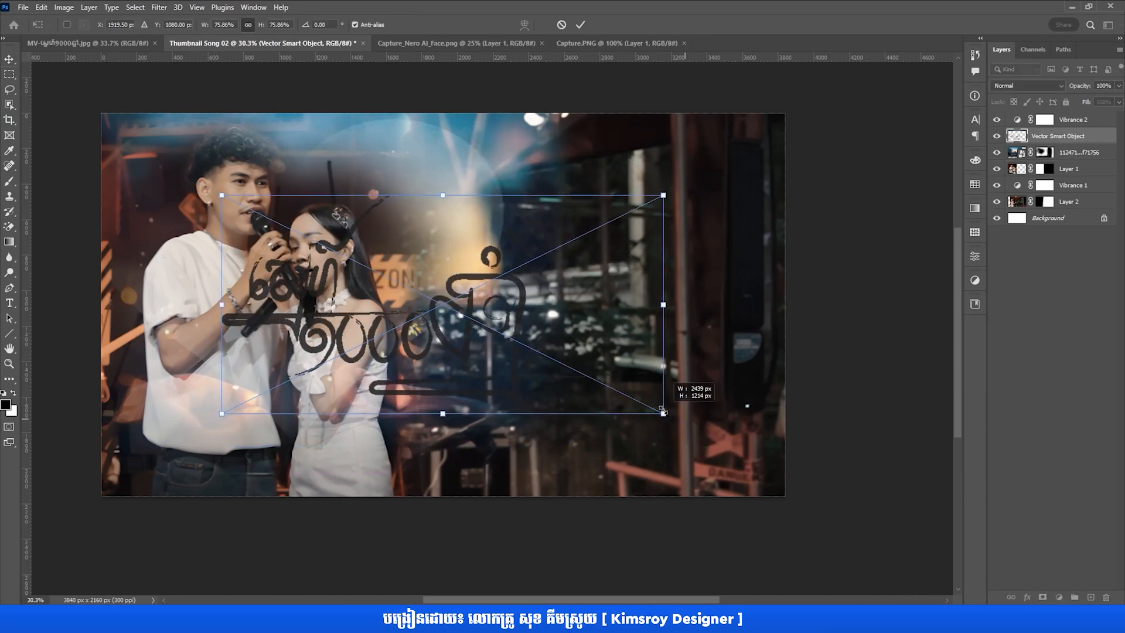
{"action": "left_click_drag", "start_coordinate": [521, 324], "coordinate": [715, 340]}
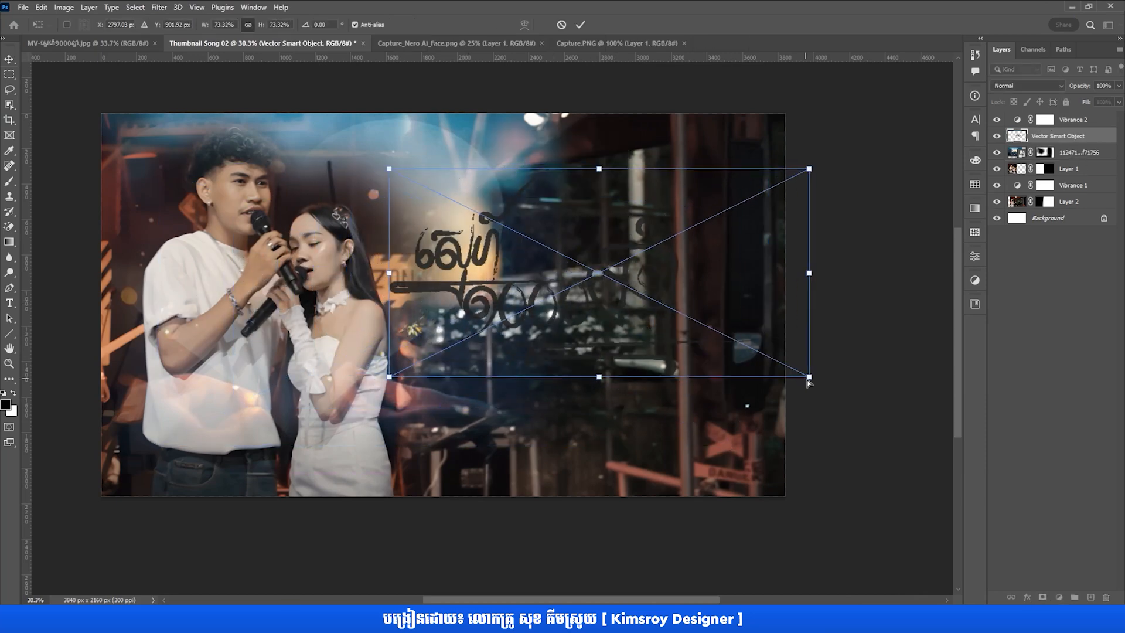
{"action": "left_click_drag", "start_coordinate": [810, 383], "coordinate": [798, 347]}
{"action": "key", "text": "Return"}
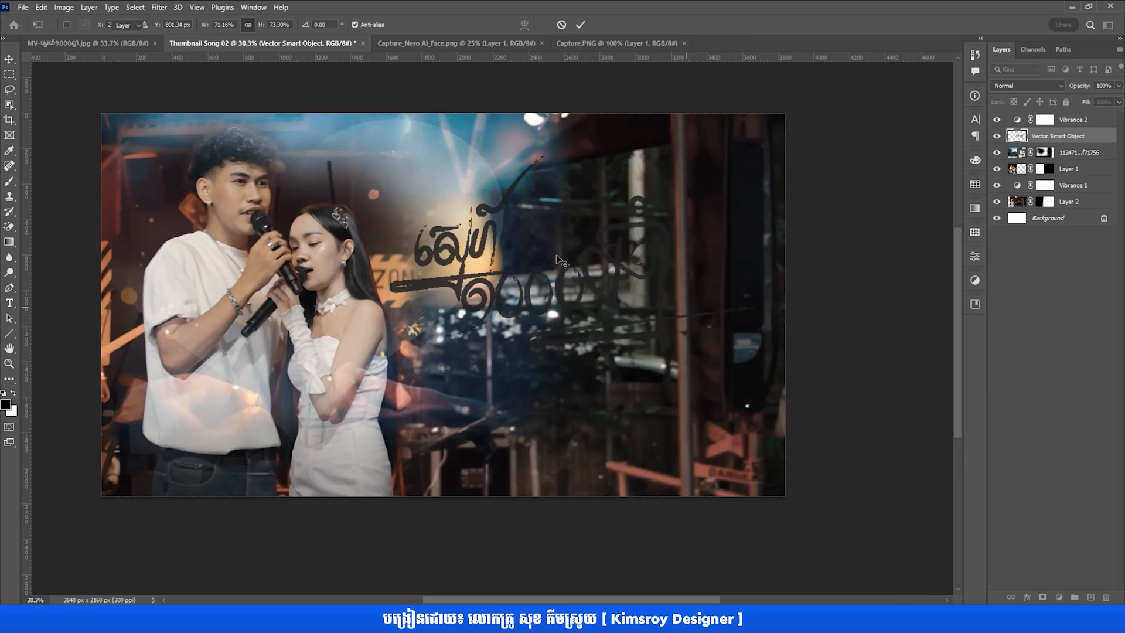
- Move the lettering layer above Vibrance 2 and give it a white (ffffff) Color Overlay
{"action": "left_click_drag", "start_coordinate": [1101, 142], "coordinate": [1095, 120]}
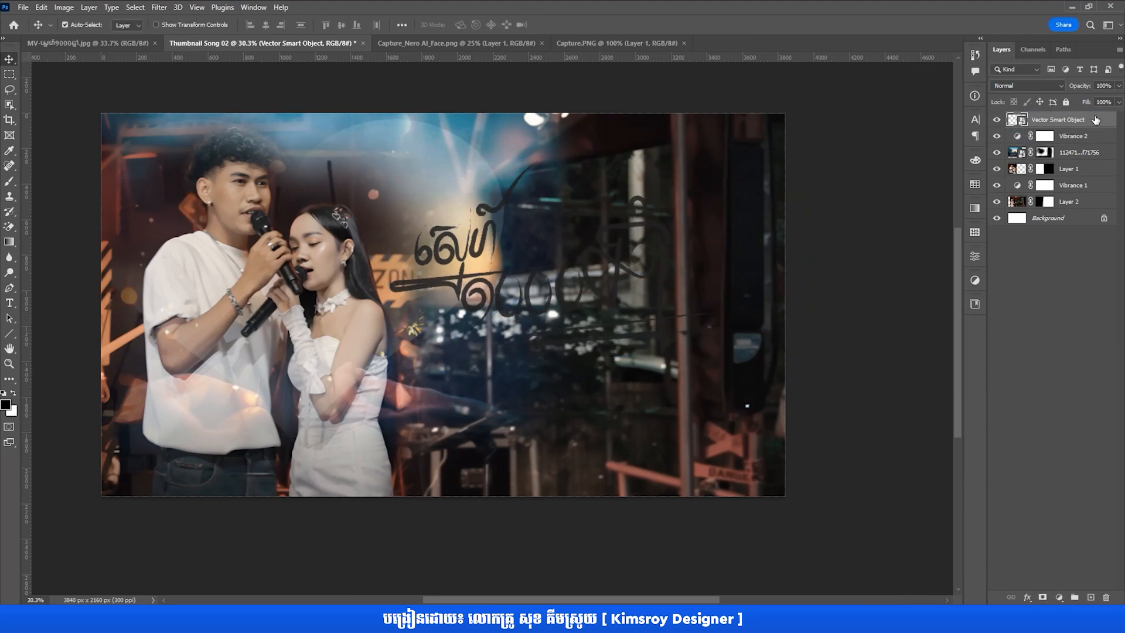
{"action": "double_click", "coordinate": [1104, 125]}
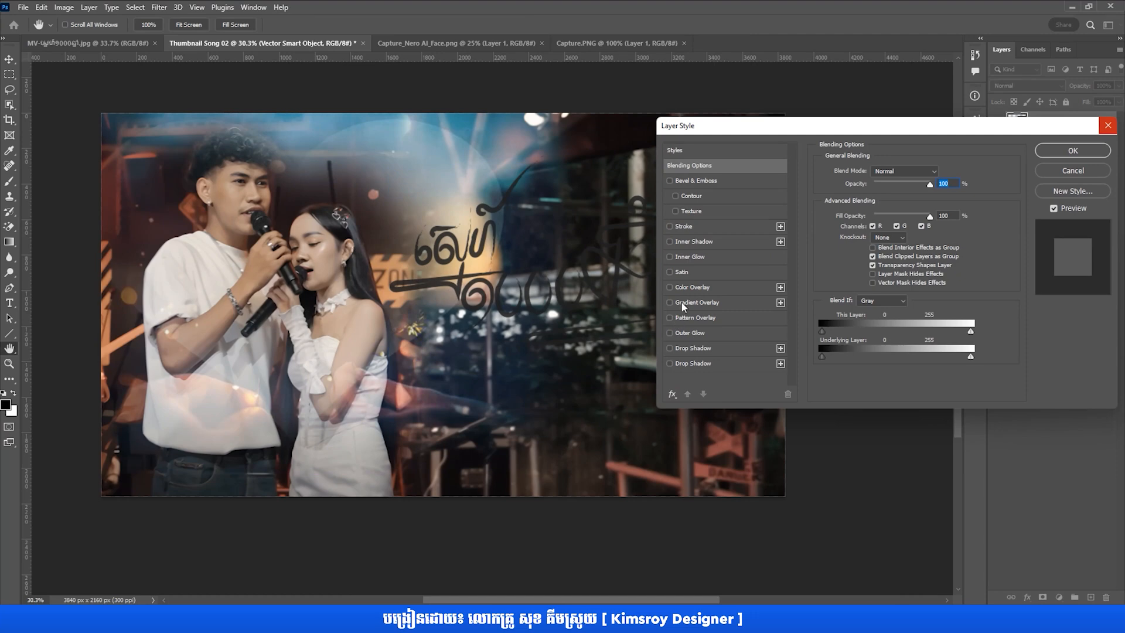
{"action": "left_click", "coordinate": [683, 287]}
{"action": "left_click", "coordinate": [940, 171]}
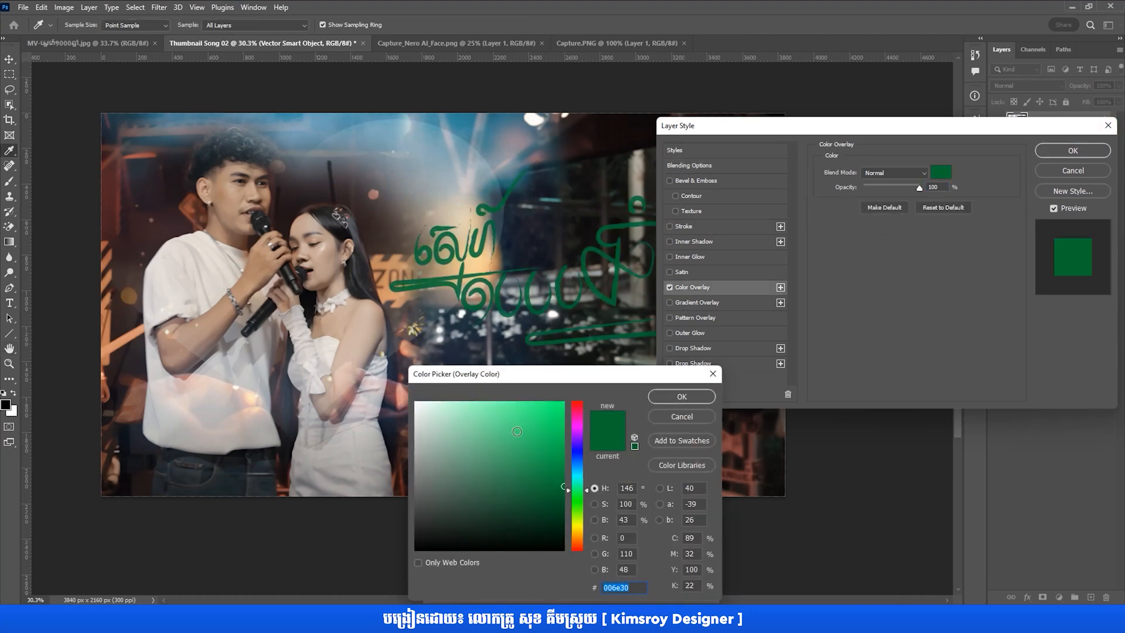
{"action": "type", "text": "ffffff"}
{"action": "left_click", "coordinate": [681, 396]}
- Add a black (000000) Drop Shadow to the lettering with 100% opacity, 34° angle and 15 px distance, and apply the style
{"action": "left_click_drag", "start_coordinate": [724, 133], "coordinate": [720, 169]}
{"action": "left_click", "coordinate": [675, 384]}
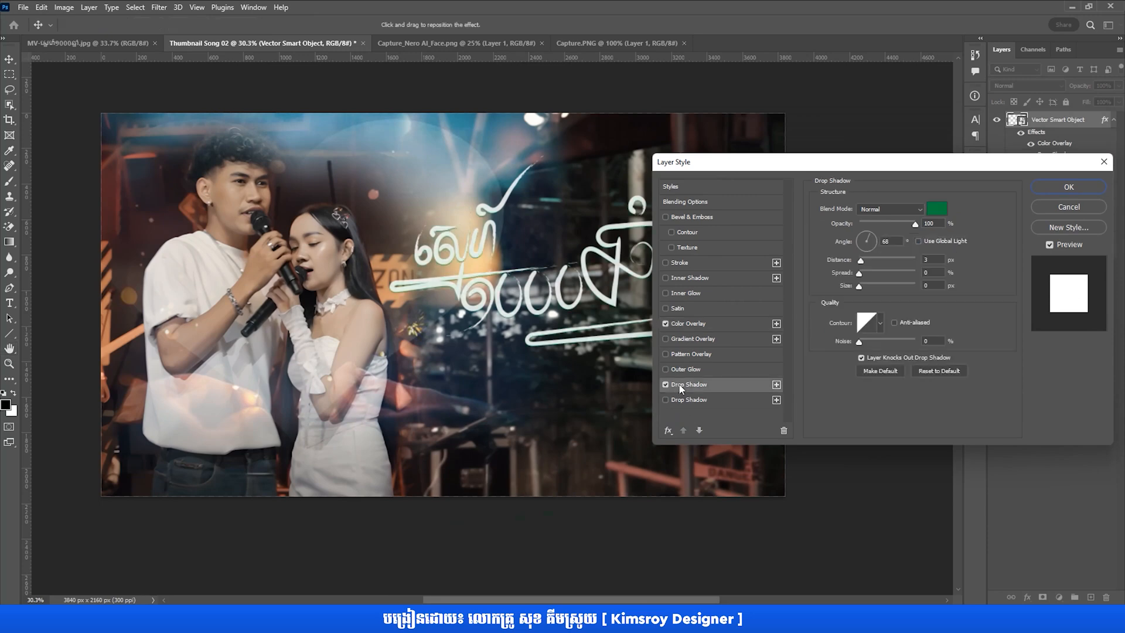
{"action": "left_click", "coordinate": [942, 209]}
{"action": "type", "text": "000000"}
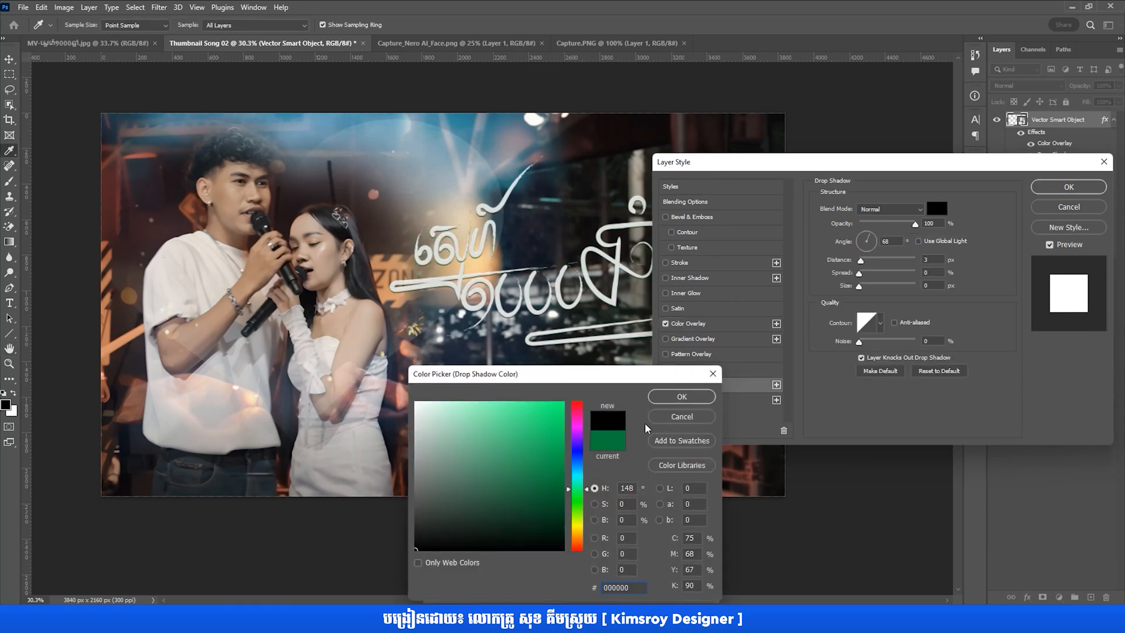
{"action": "left_click", "coordinate": [681, 396]}
{"action": "left_click_drag", "start_coordinate": [860, 259], "coordinate": [869, 262]}
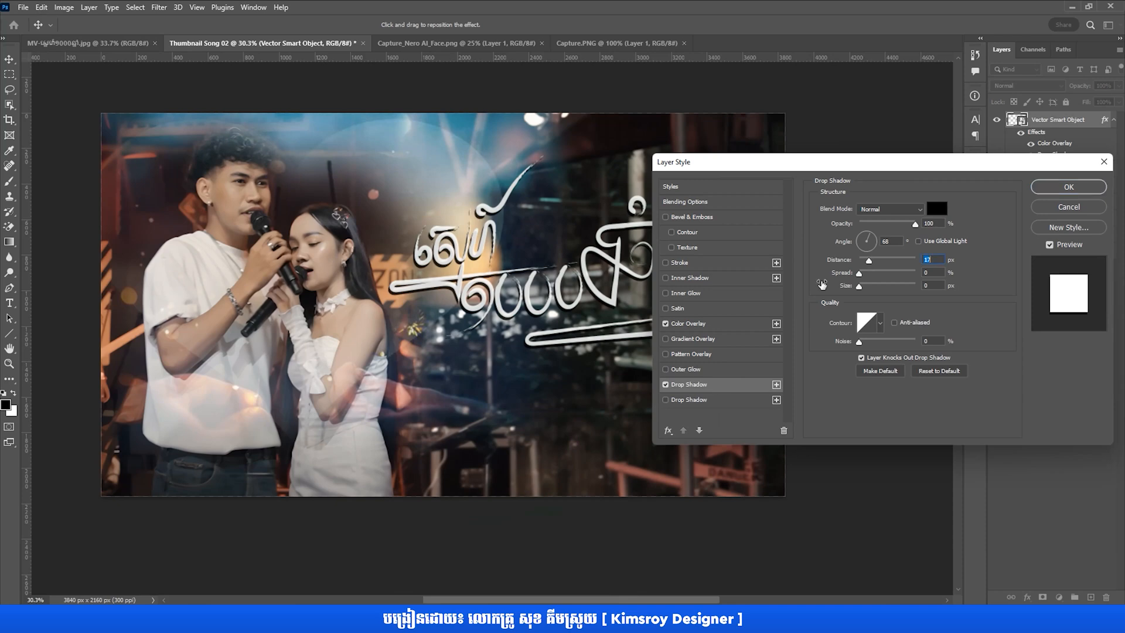
{"action": "mouse_move", "coordinate": [487, 339]}
{"action": "left_mouse_down"}
{"action": "mouse_move", "coordinate": [469, 328]}
{"action": "mouse_move", "coordinate": [486, 338]}
{"action": "mouse_move", "coordinate": [480, 330]}
{"action": "left_mouse_up"}
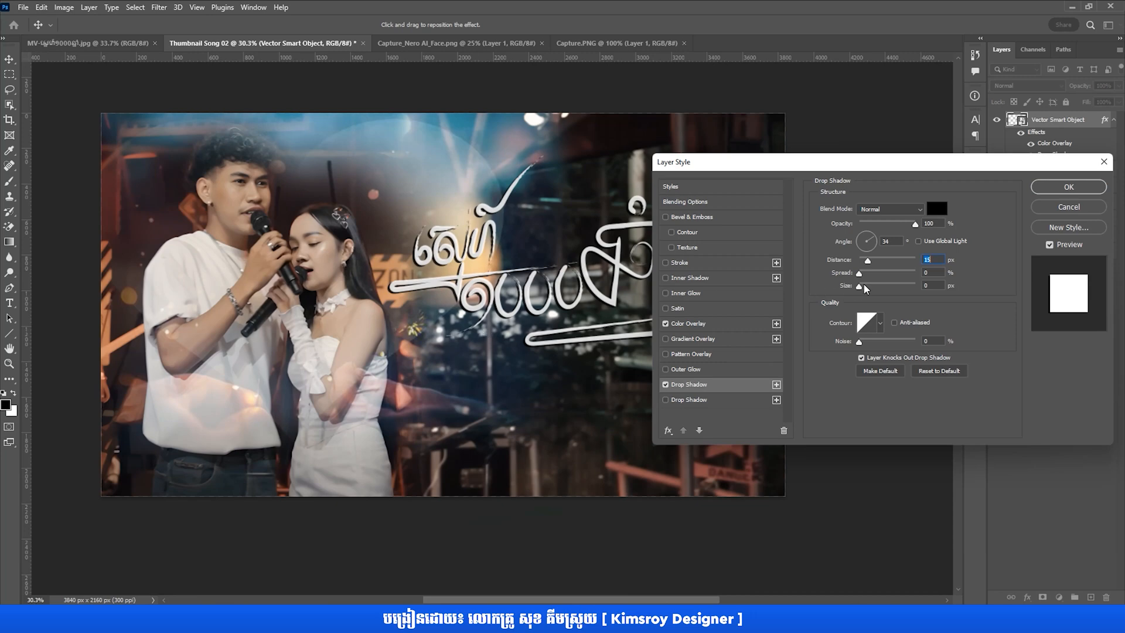
{"action": "left_click_drag", "start_coordinate": [828, 171], "coordinate": [564, 415]}
{"action": "left_click", "coordinate": [804, 431]}
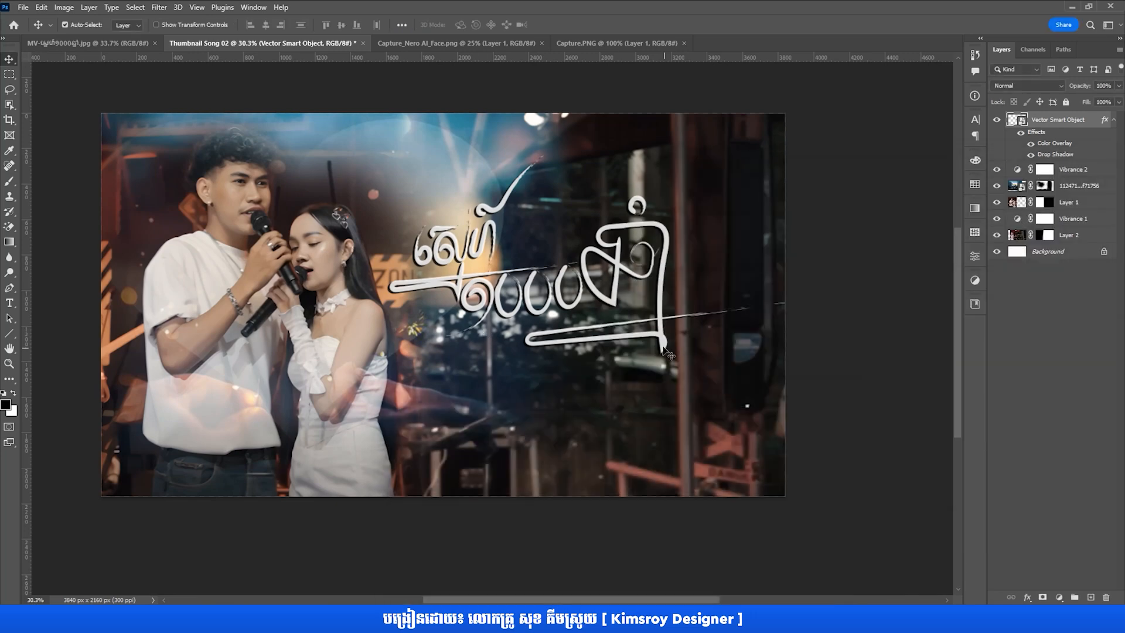
- Compare the lettering with the reference thumbnail and add a Bevel & Emboss with a black highlight colour
{"action": "scroll", "coordinate": [572, 327], "scroll_direction": "down", "scroll_amount": 1}
{"action": "left_click", "coordinate": [119, 41]}
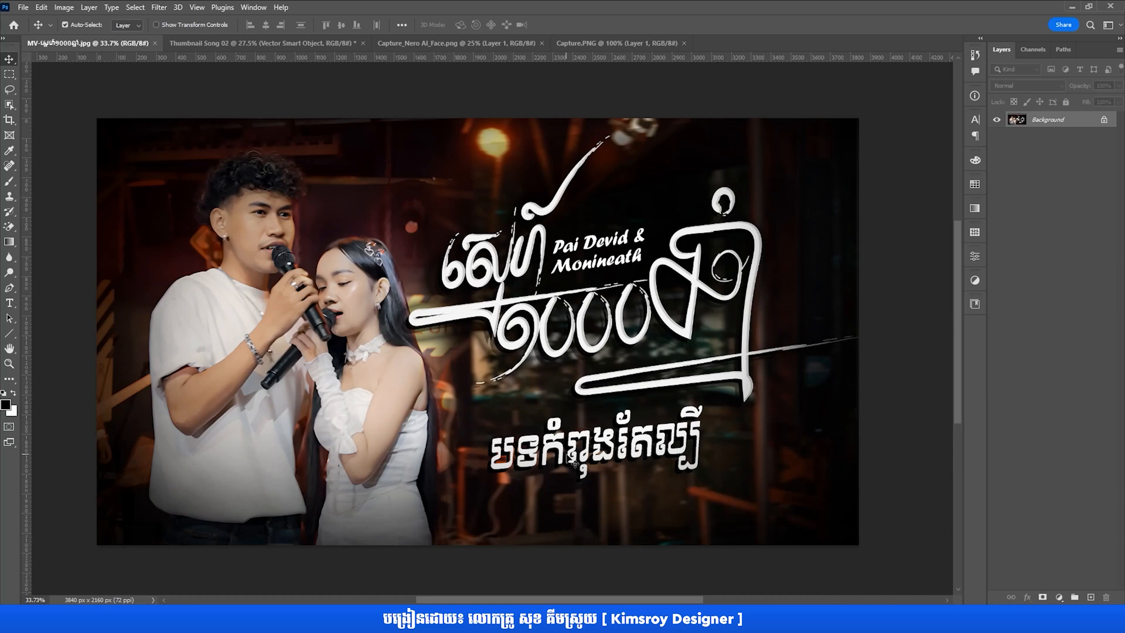
{"action": "left_click", "coordinate": [304, 44]}
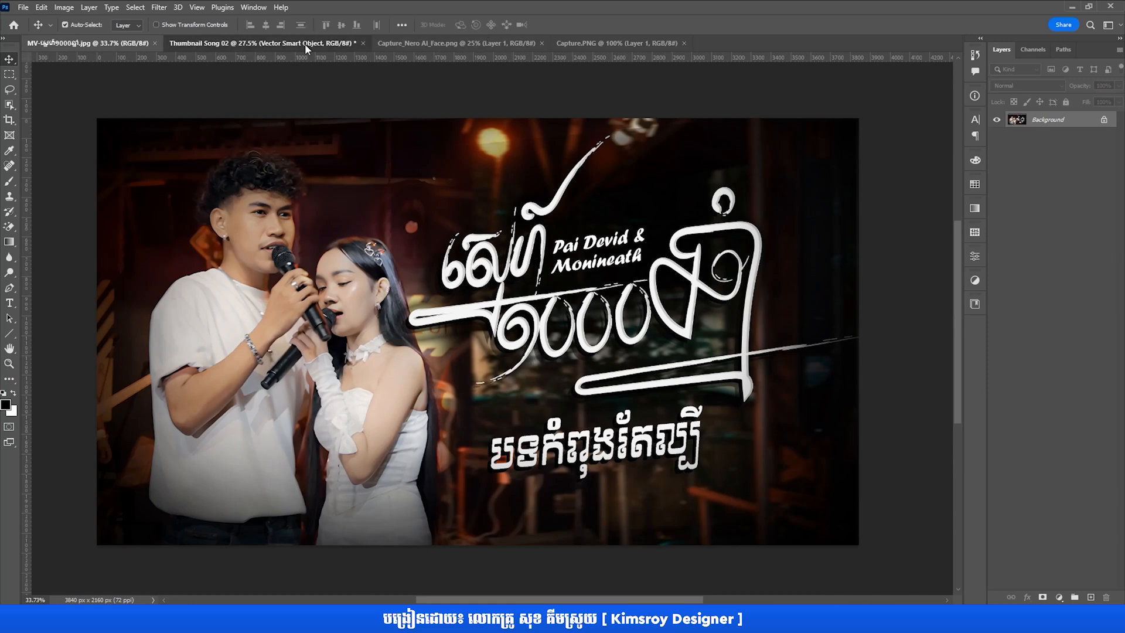
{"action": "scroll", "coordinate": [484, 287], "scroll_direction": "up", "scroll_amount": 1}
{"action": "scroll", "coordinate": [484, 287], "scroll_direction": "up", "scroll_amount": 2}
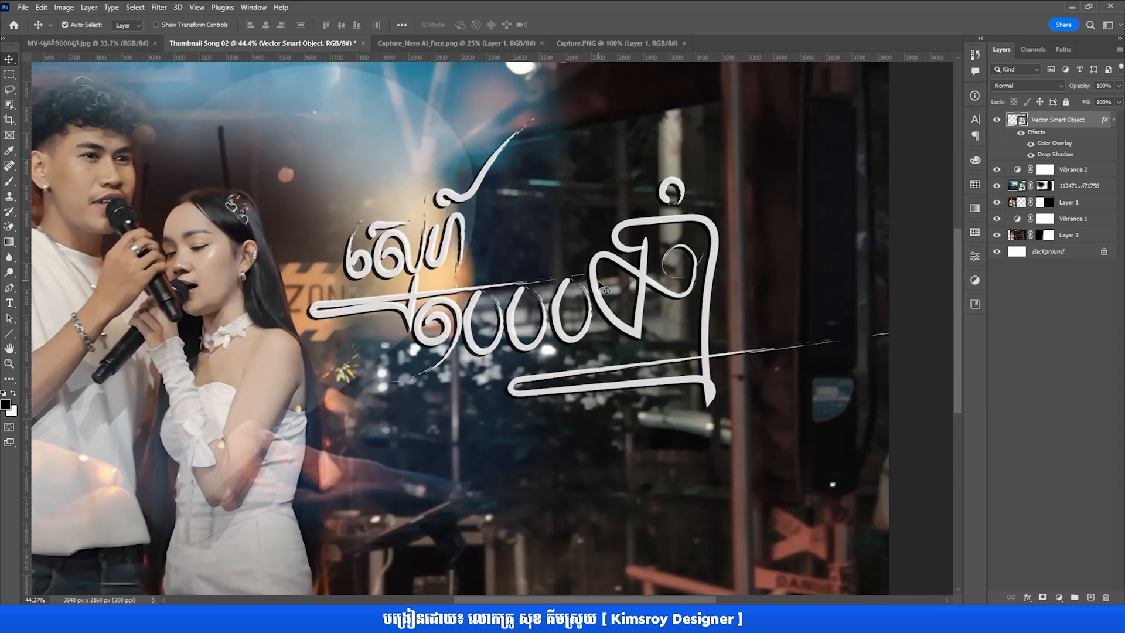
{"action": "right_click", "coordinate": [1089, 122]}
{"action": "left_click", "coordinate": [980, 88]}
{"action": "left_click_drag", "start_coordinate": [505, 322], "coordinate": [770, 264]}
{"action": "left_click", "coordinate": [638, 311]}
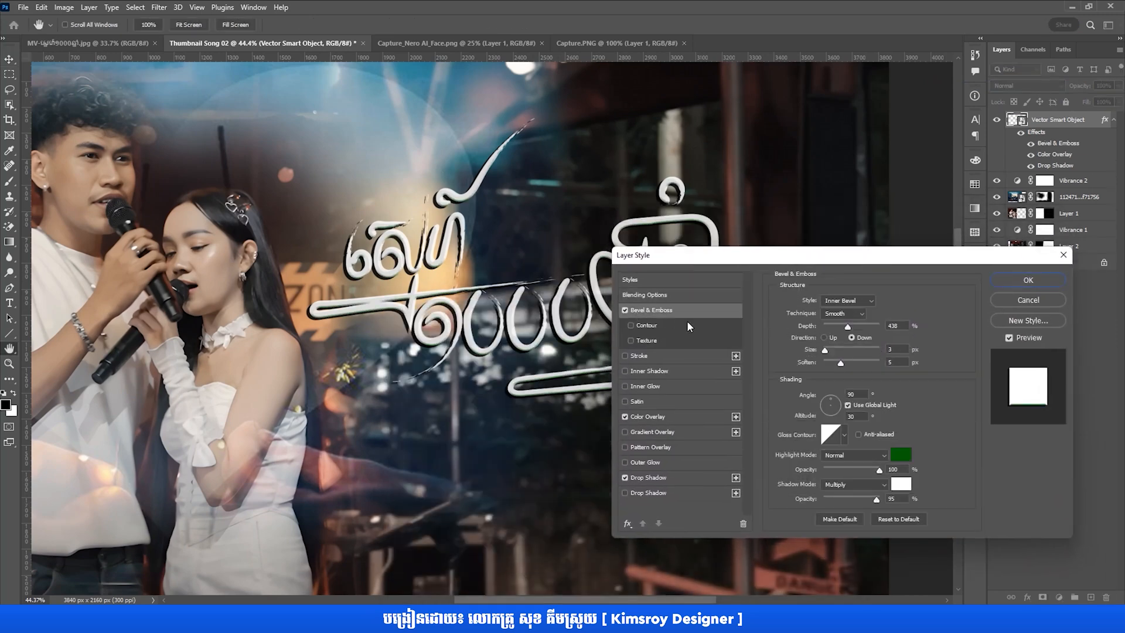
{"action": "left_click", "coordinate": [903, 459]}
{"action": "left_click_drag", "start_coordinate": [490, 457], "coordinate": [413, 552]}
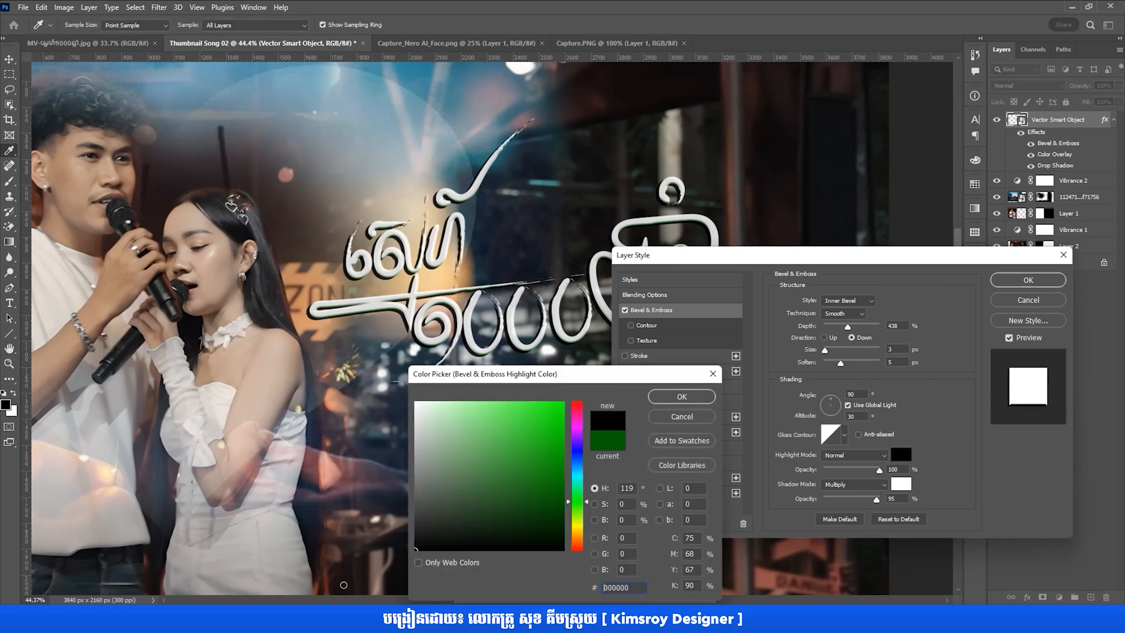
{"action": "left_click", "coordinate": [694, 400]}
- Set the bevel size to 0 px, check the Color Overlay's colour and apply the layer style
{"action": "left_click_drag", "start_coordinate": [825, 350], "coordinate": [823, 351]}
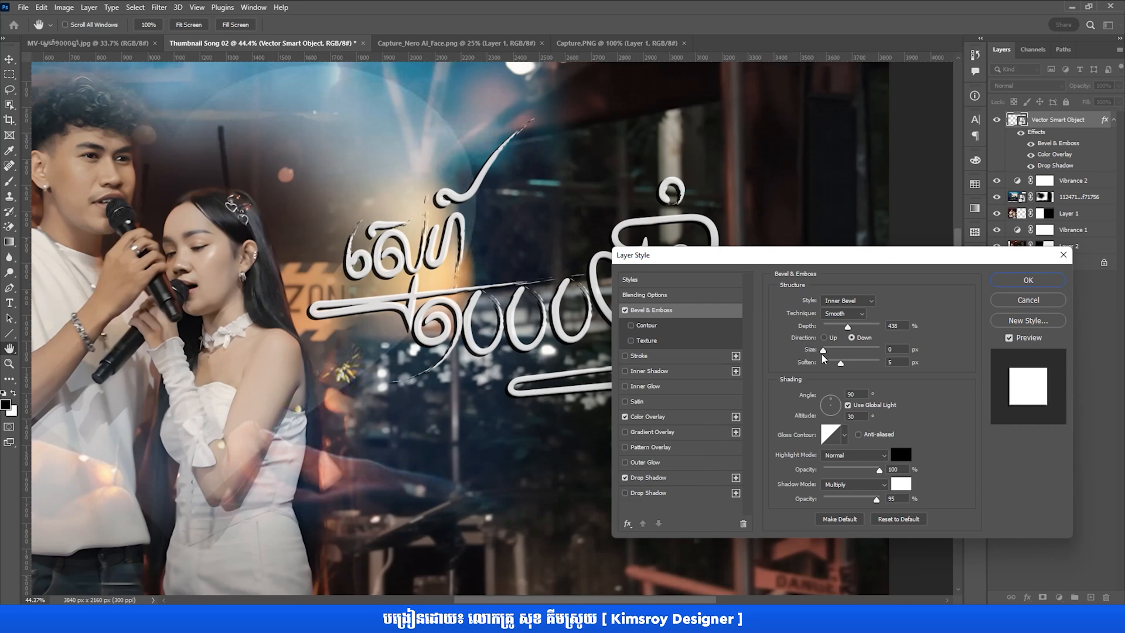
{"action": "left_click_drag", "start_coordinate": [743, 259], "coordinate": [746, 244]}
{"action": "left_click", "coordinate": [650, 403]}
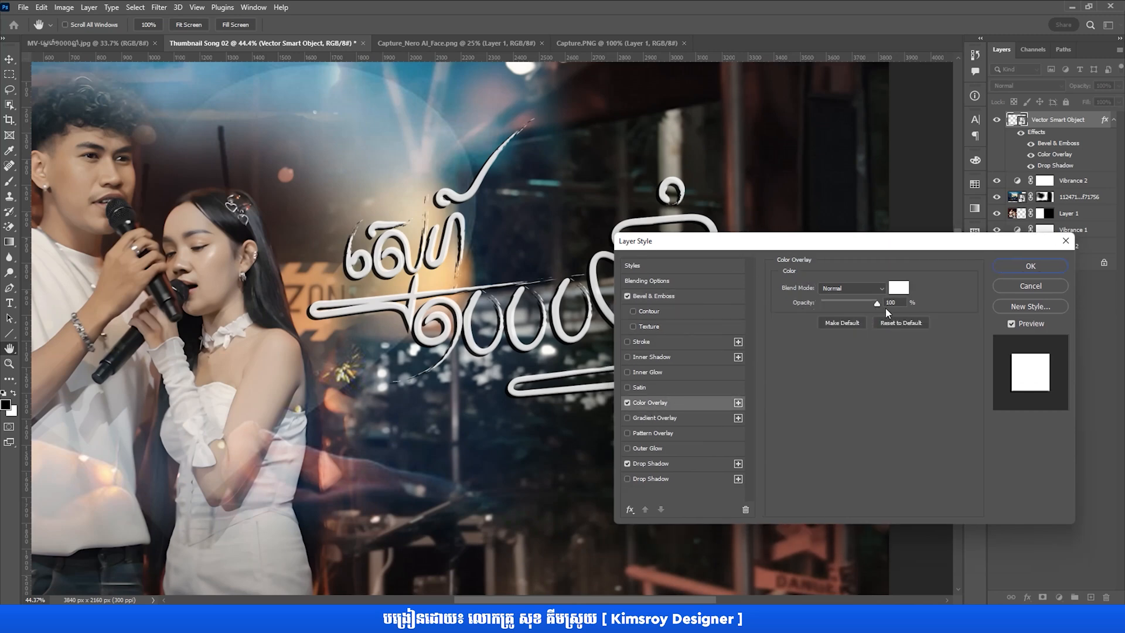
{"action": "left_click", "coordinate": [898, 287]}
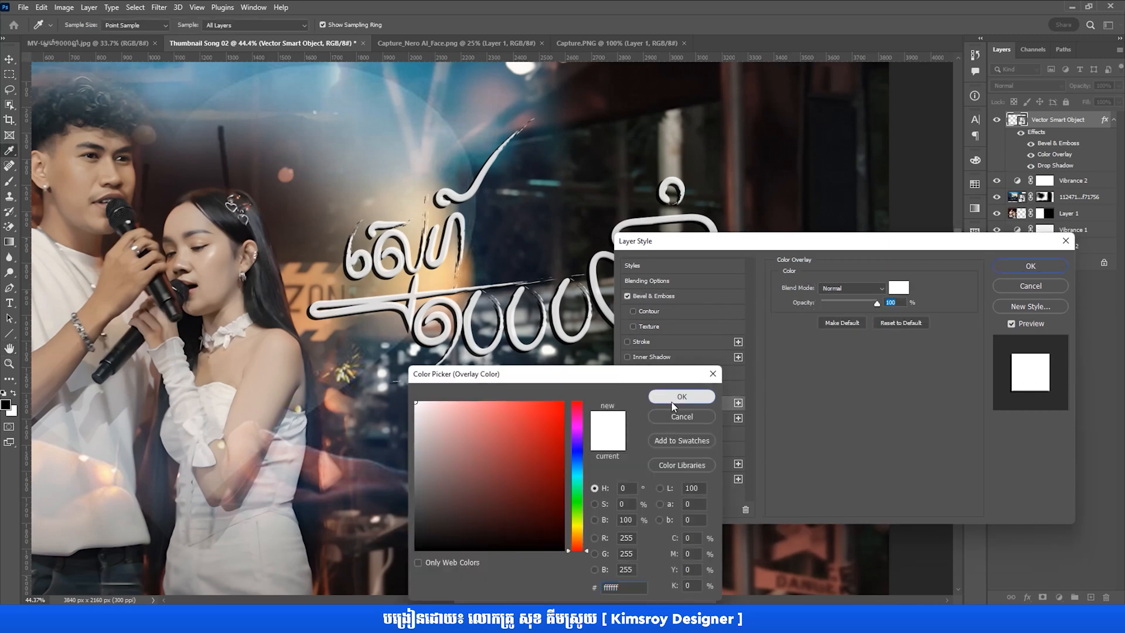
{"action": "left_click", "coordinate": [674, 398]}
{"action": "left_click", "coordinate": [1030, 266]}
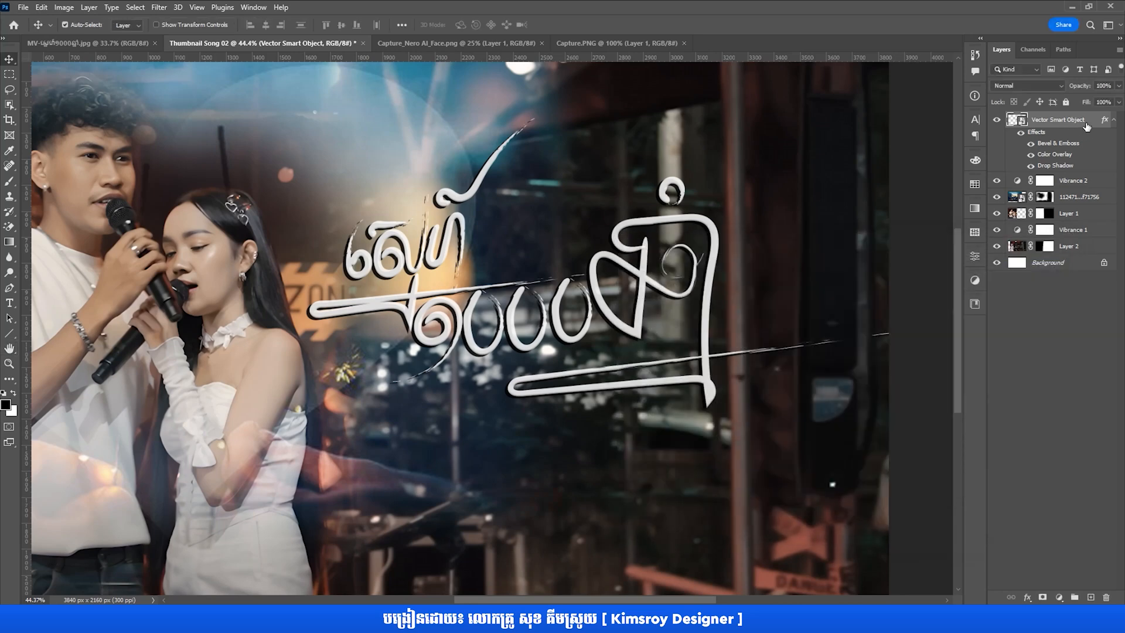
- Reopen the lettering's layer style, remove the spare second drop shadow and duplicate the existing black one
{"action": "left_click", "coordinate": [1114, 121]}
{"action": "scroll", "coordinate": [504, 307], "scroll_direction": "up", "scroll_amount": 1}
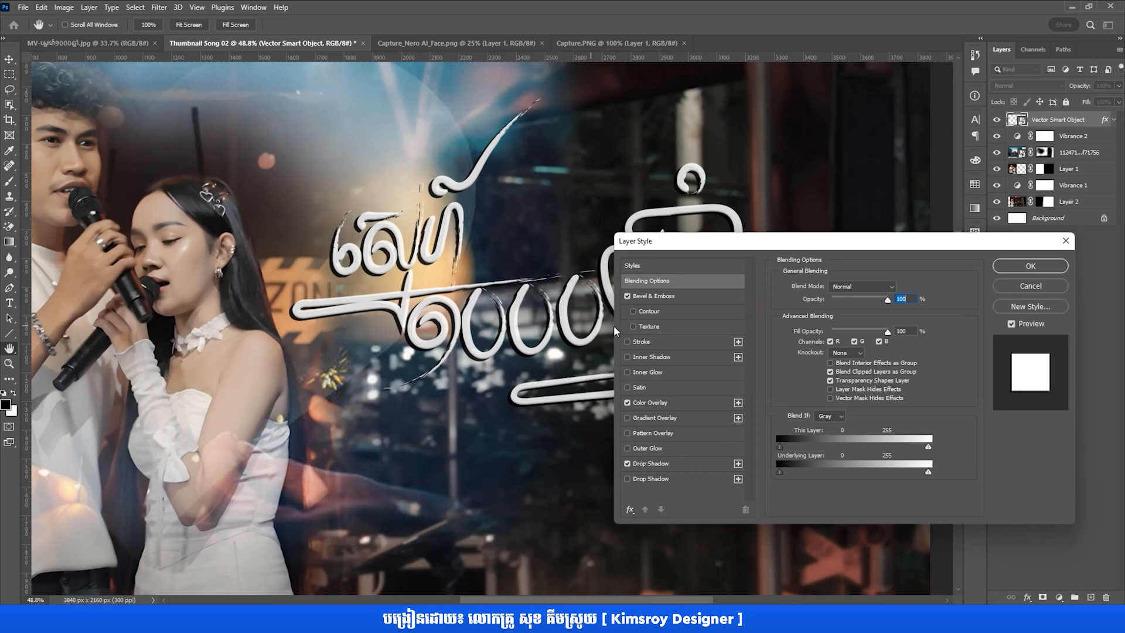
{"action": "left_click", "coordinate": [641, 478]}
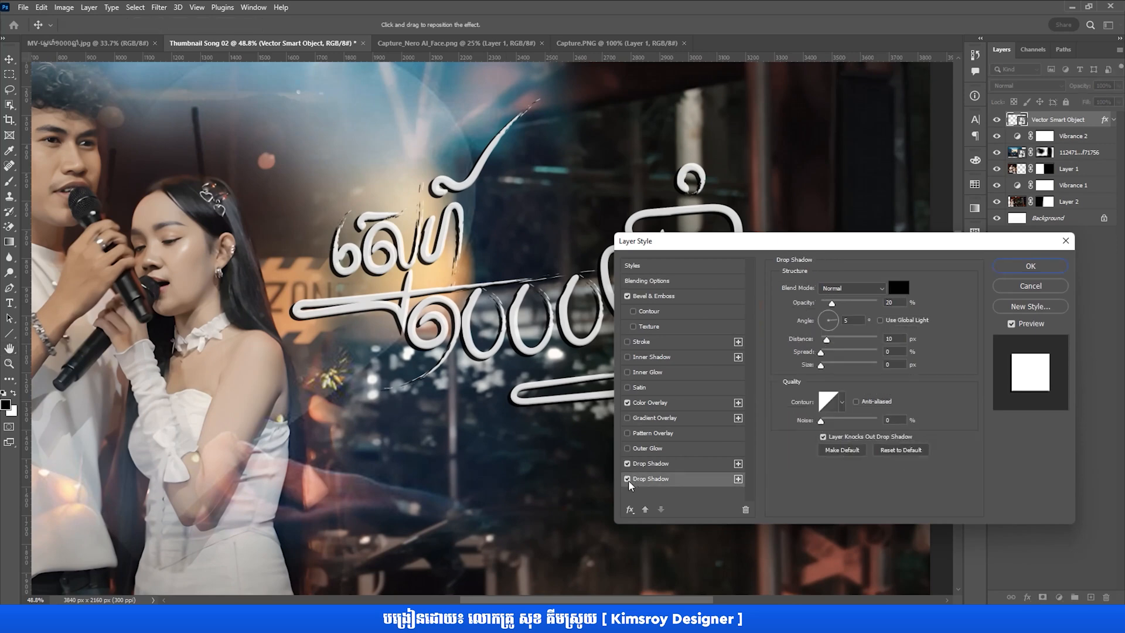
{"action": "left_click", "coordinate": [744, 510]}
{"action": "left_click", "coordinate": [738, 464]}
{"action": "left_click", "coordinate": [704, 480]}
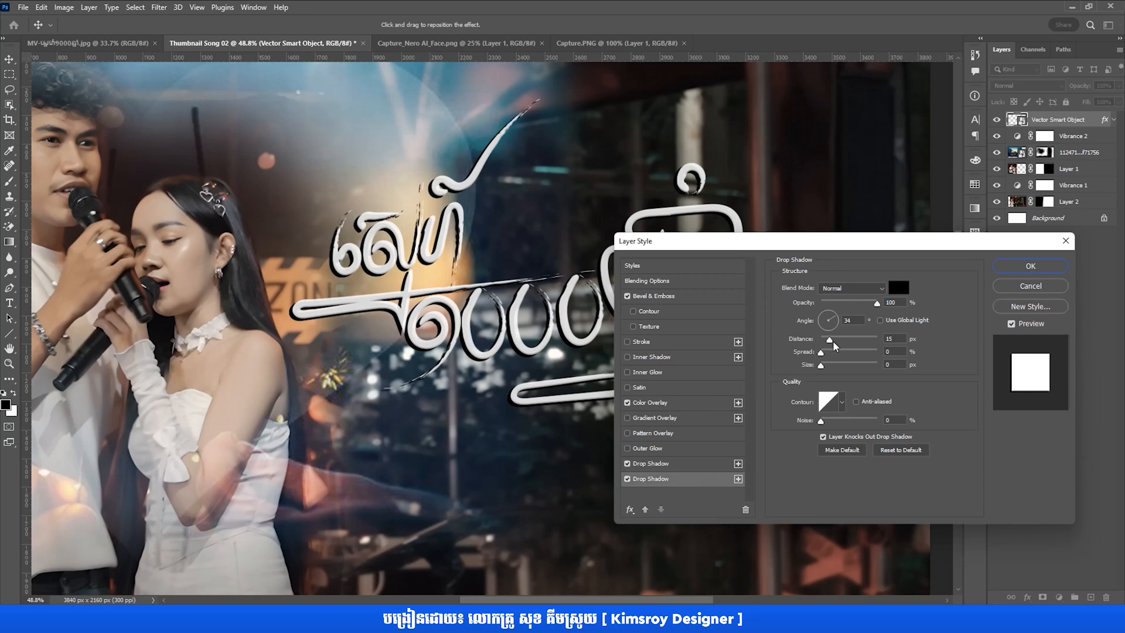
- Set the duplicated drop shadow to 63% opacity, 38 px distance and 8 px size, and apply the style
{"action": "left_click_drag", "start_coordinate": [829, 340], "coordinate": [838, 340]}
{"action": "left_click", "coordinate": [896, 288]}
{"action": "left_click", "coordinate": [664, 394]}
{"action": "left_click_drag", "start_coordinate": [877, 303], "coordinate": [856, 305]}
{"action": "left_click_drag", "start_coordinate": [821, 365], "coordinate": [839, 340]}
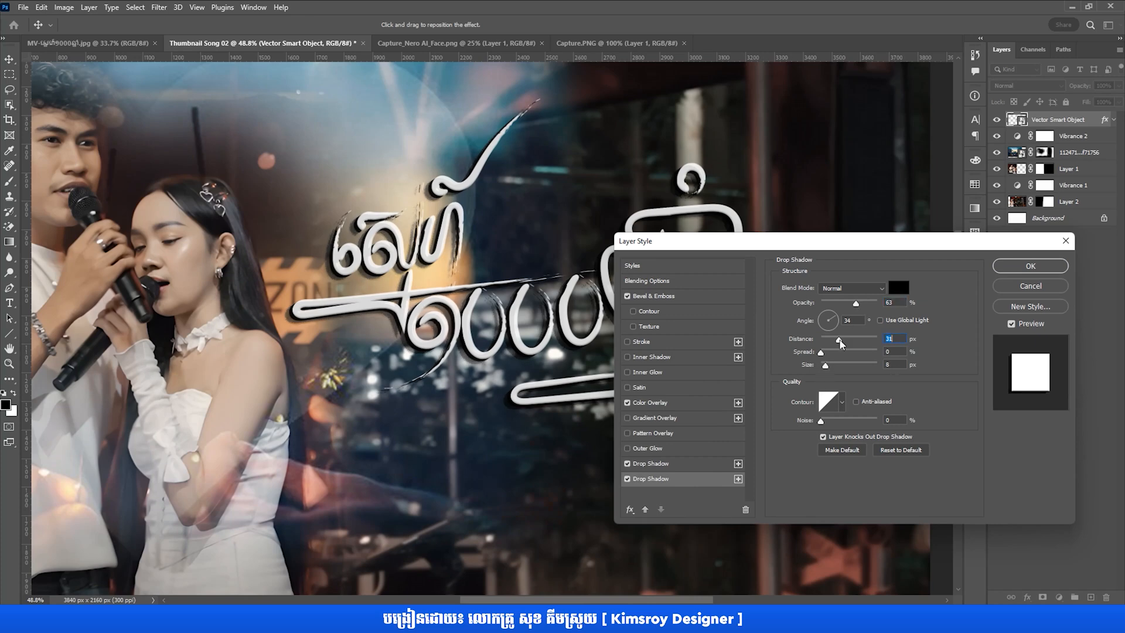
{"action": "left_click_drag", "start_coordinate": [839, 340], "coordinate": [844, 341]}
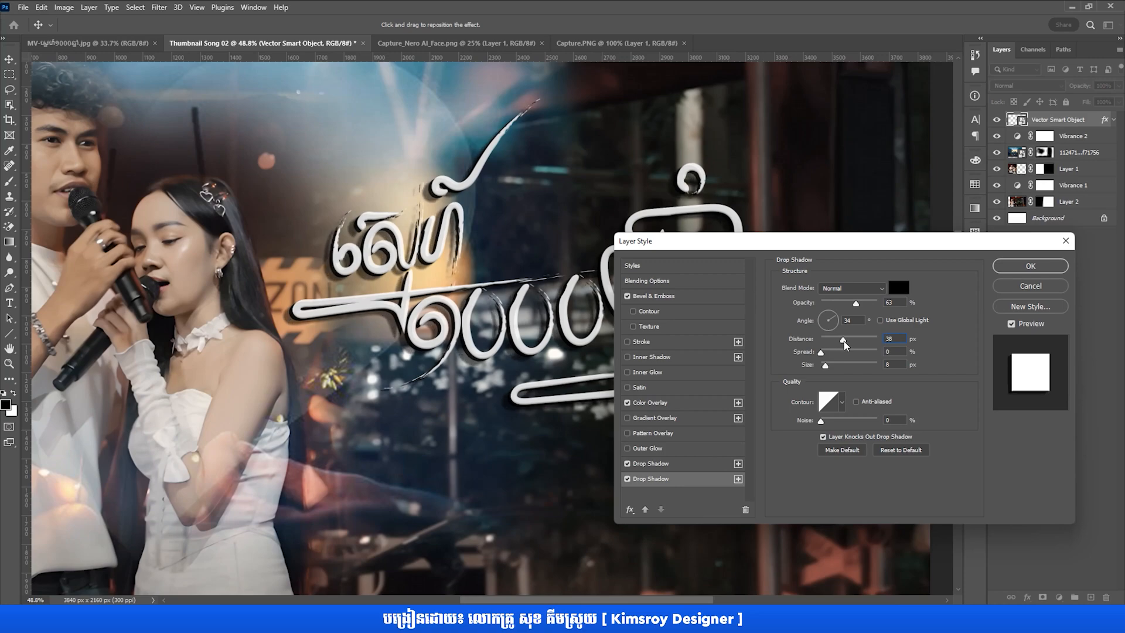
{"action": "left_click_drag", "start_coordinate": [790, 243], "coordinate": [648, 277]}
{"action": "left_click", "coordinate": [884, 300]}
- Enlarge the lettering to about 79% width and 82% height, and compare it with the reference thumbnail
{"action": "scroll", "coordinate": [585, 355], "scroll_direction": "down", "scroll_amount": 5}
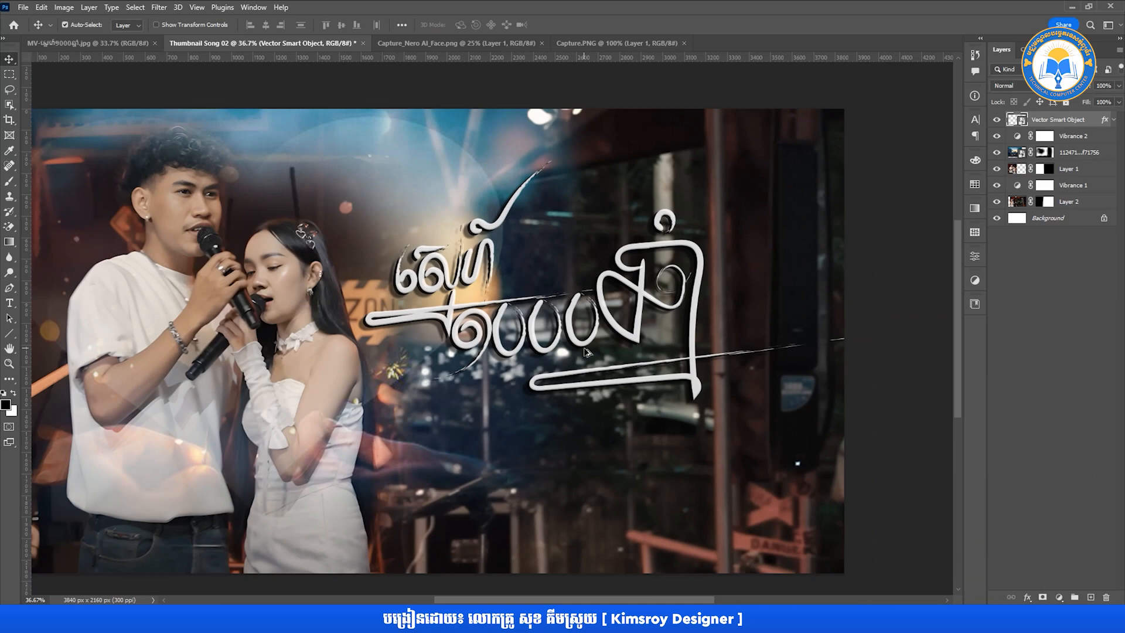
{"action": "scroll", "coordinate": [590, 346], "scroll_direction": "up", "scroll_amount": 3}
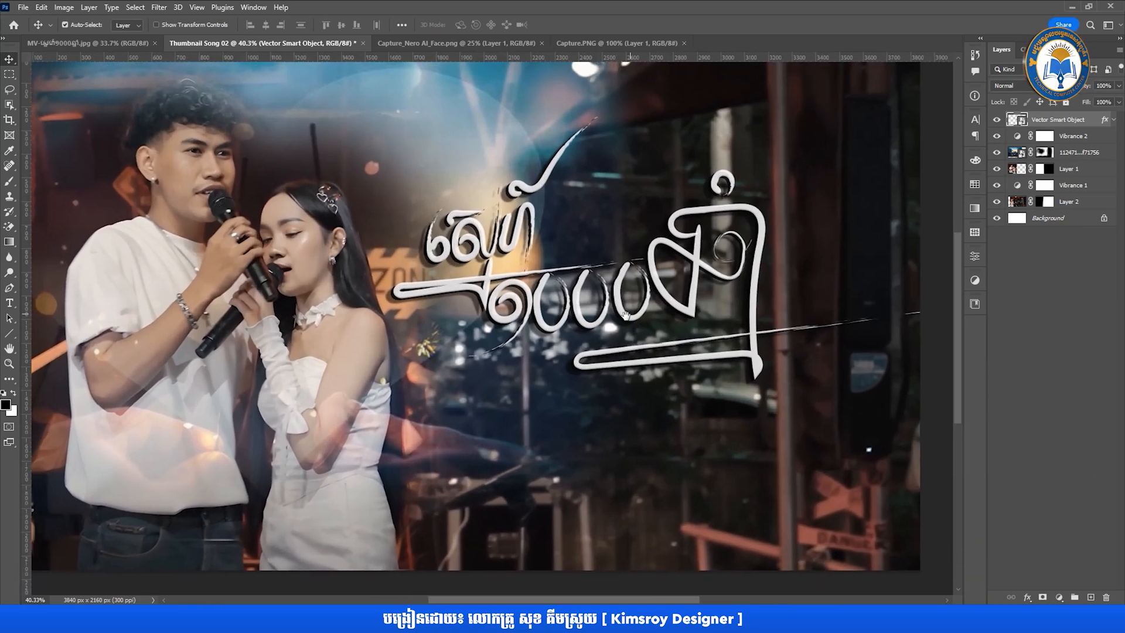
{"action": "scroll", "coordinate": [591, 338], "scroll_direction": "down", "scroll_amount": 3}
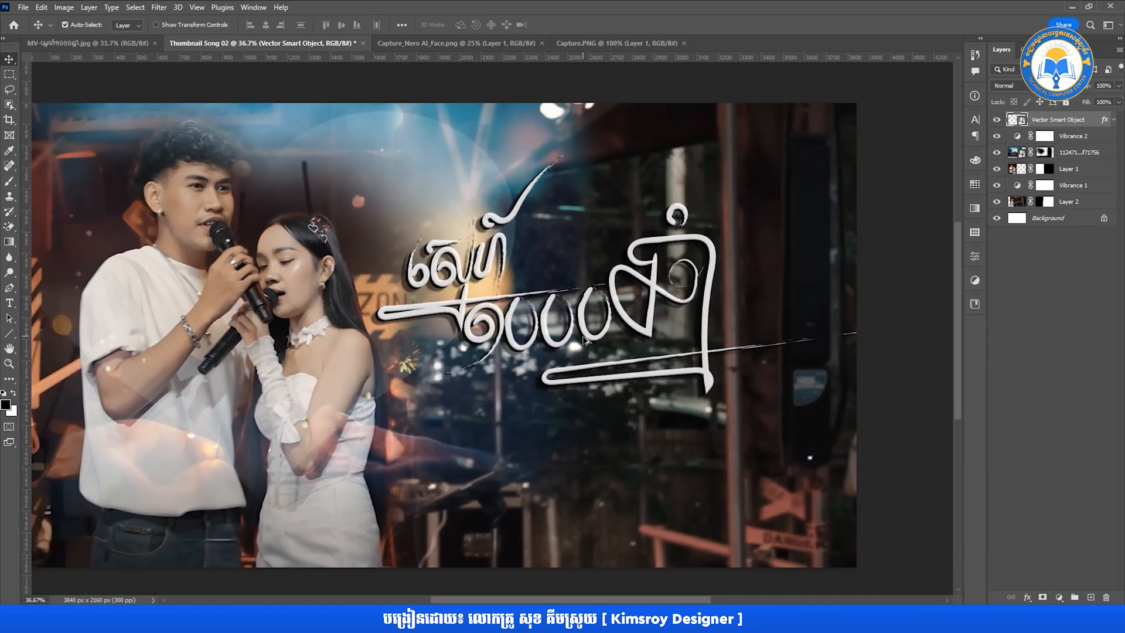
{"action": "scroll", "coordinate": [586, 342], "scroll_direction": "up", "scroll_amount": 2}
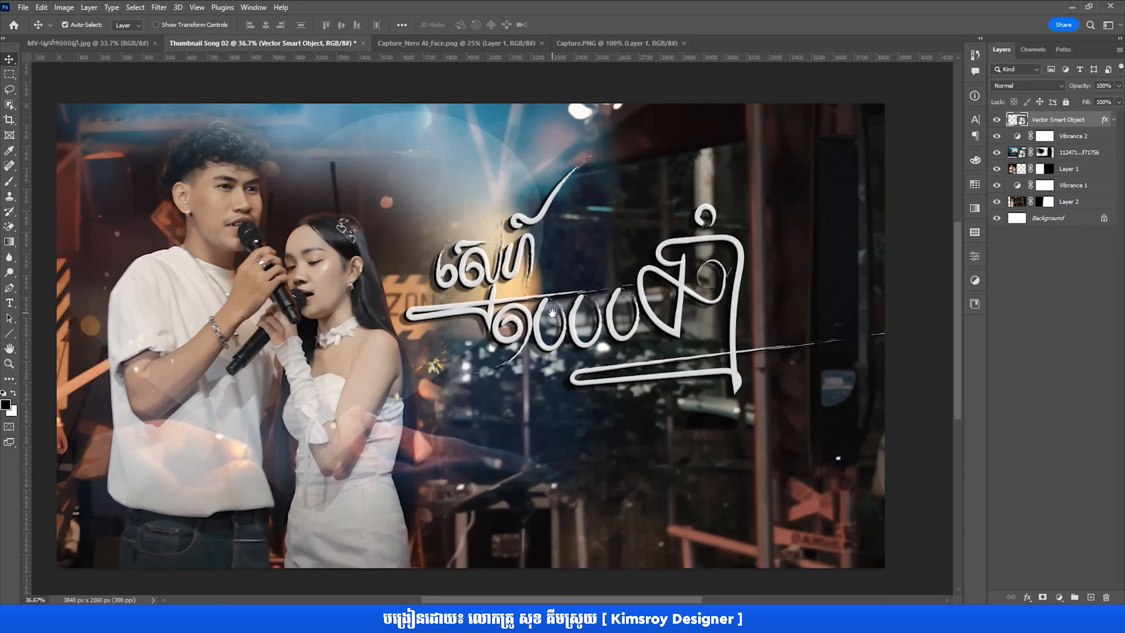
{"action": "left_click_drag", "start_coordinate": [551, 313], "coordinate": [536, 315]}
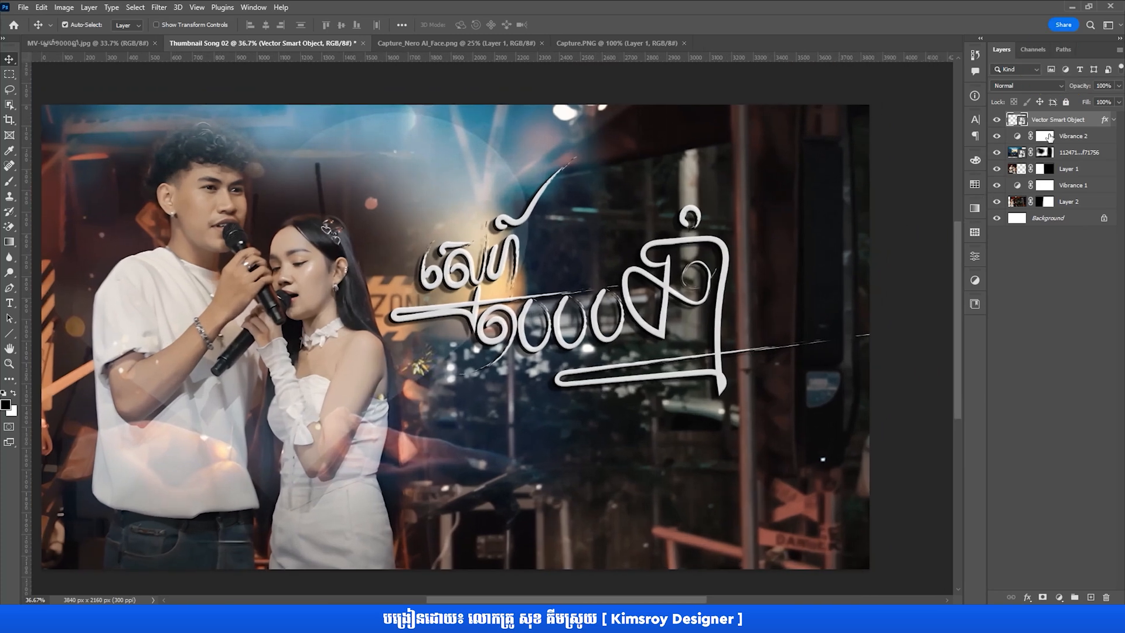
{"action": "key", "text": "ctrl+t"}
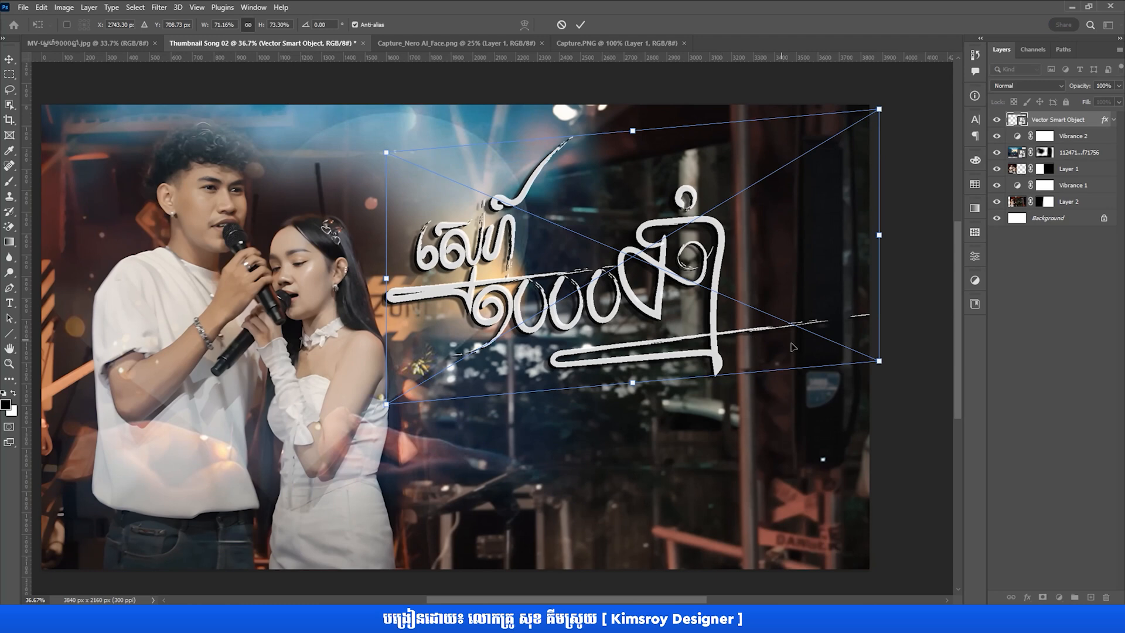
{"action": "left_click_drag", "start_coordinate": [878, 359], "coordinate": [935, 380]}
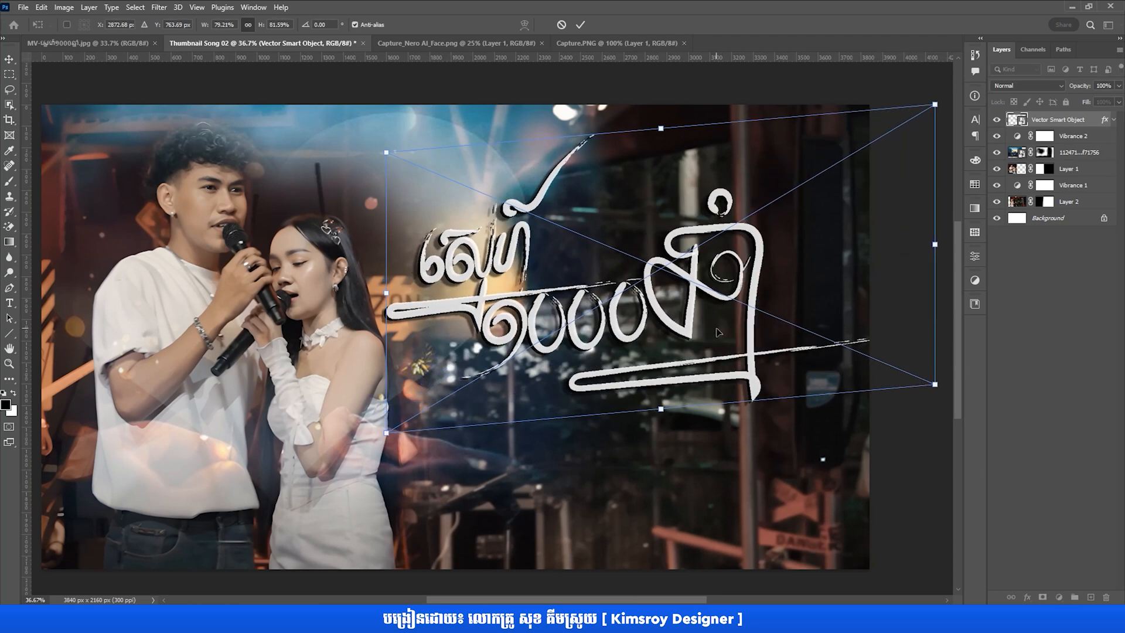
{"action": "key", "text": "Return"}
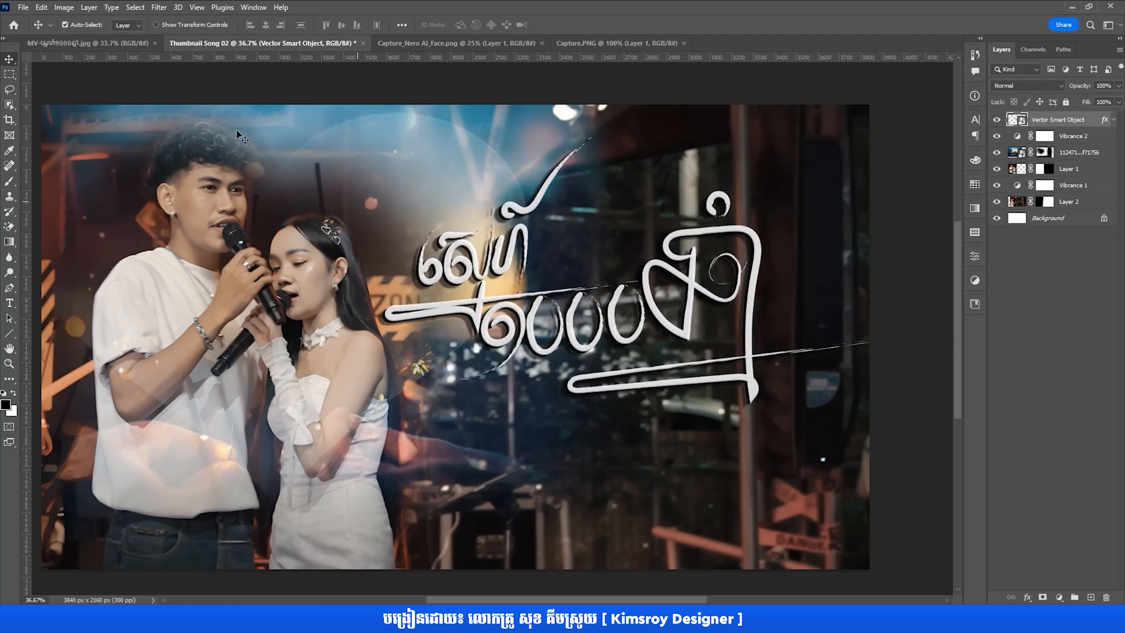
{"action": "left_click", "coordinate": [93, 44]}
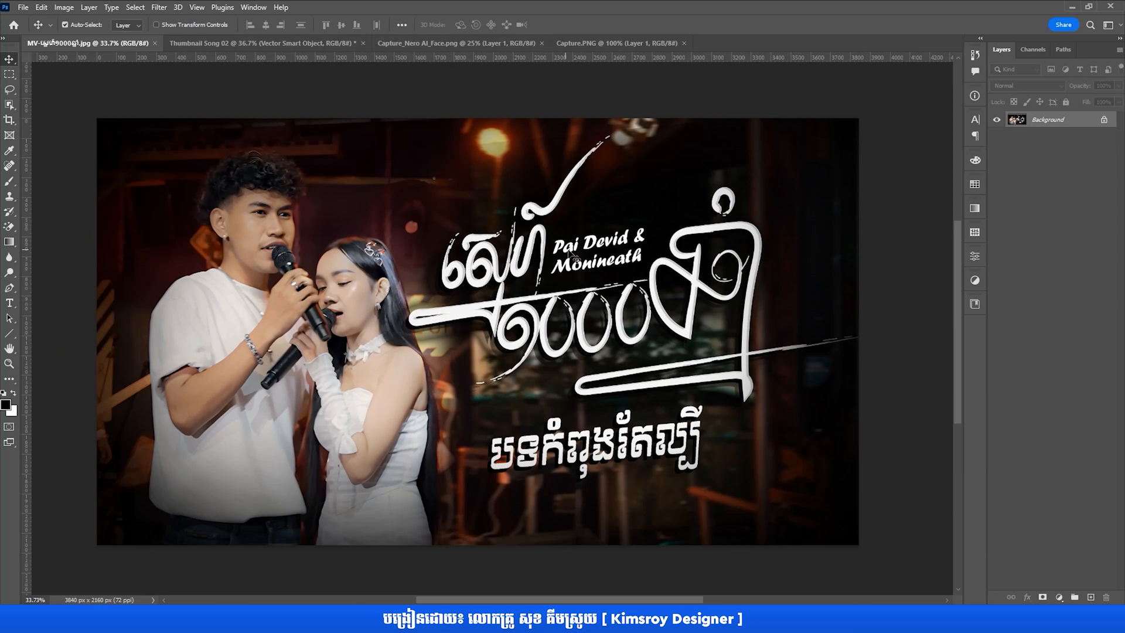
{"action": "left_click", "coordinate": [233, 40]}
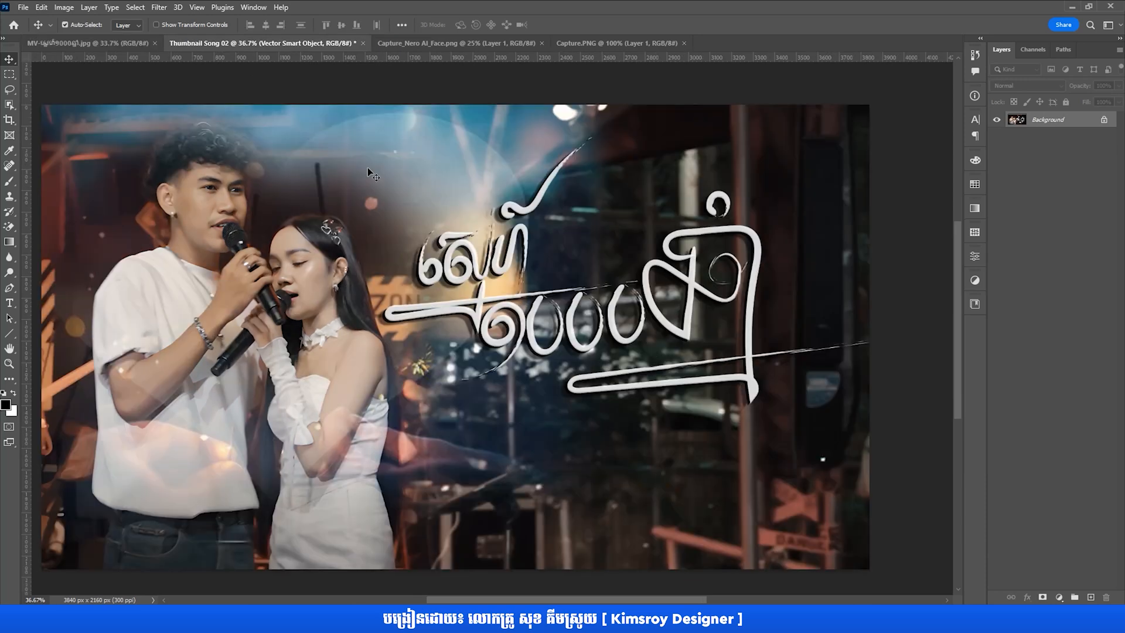
- On the reference thumbnail, add a point text above its artist credit with the first singer's name followed by "&", and select all of it
{"action": "left_click", "coordinate": [94, 43]}
{"action": "scroll", "coordinate": [548, 285], "scroll_direction": "up", "scroll_amount": 2}
{"action": "left_click_drag", "start_coordinate": [544, 283], "coordinate": [437, 344]}
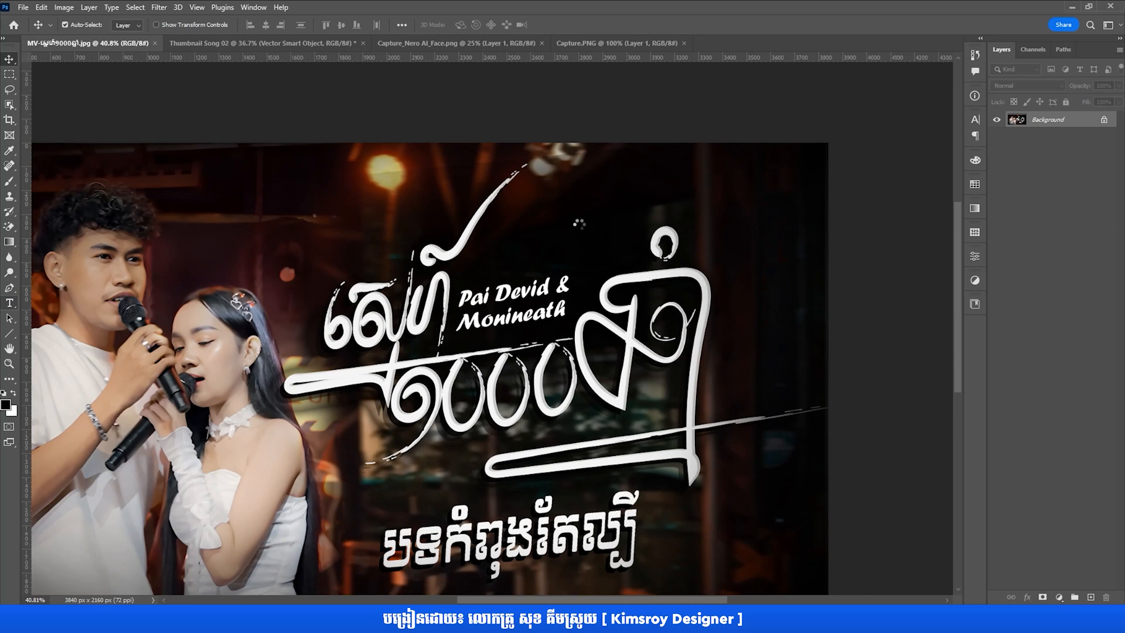
{"action": "left_click", "coordinate": [579, 224]}
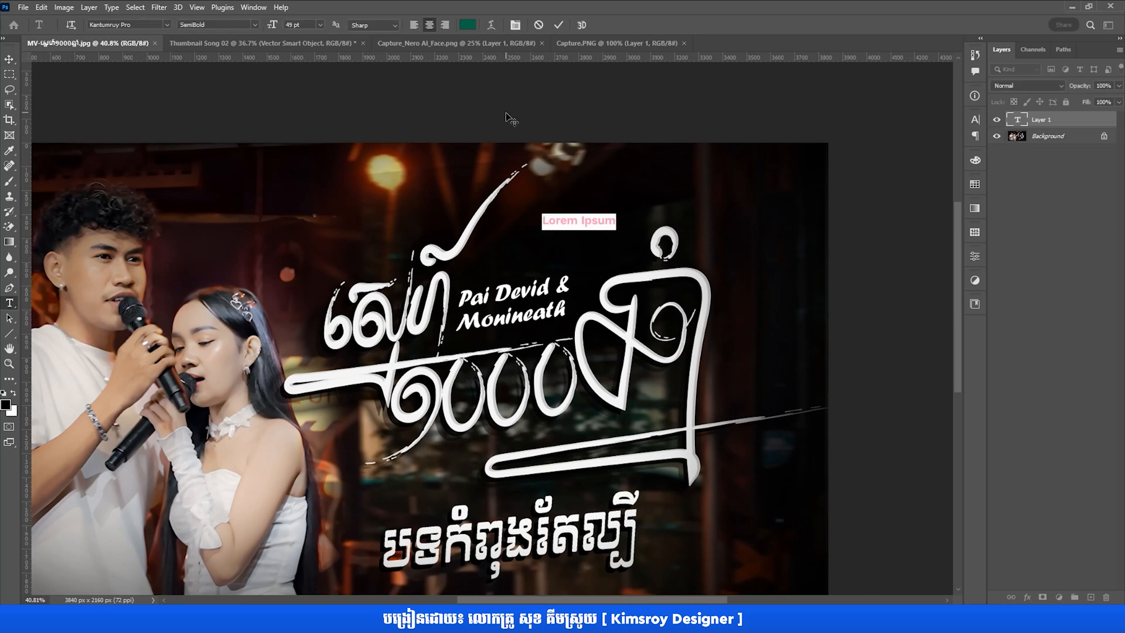
{"action": "type", "text": "Pai"}
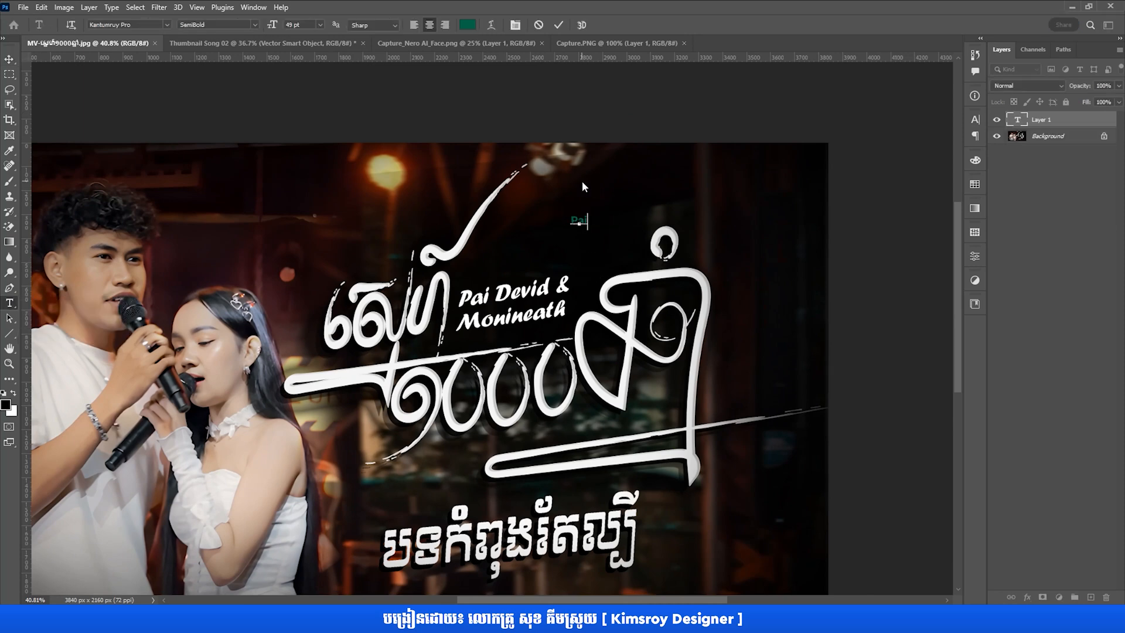
{"action": "type", "text": " David &"}
{"action": "key", "text": "ctrl+a"}
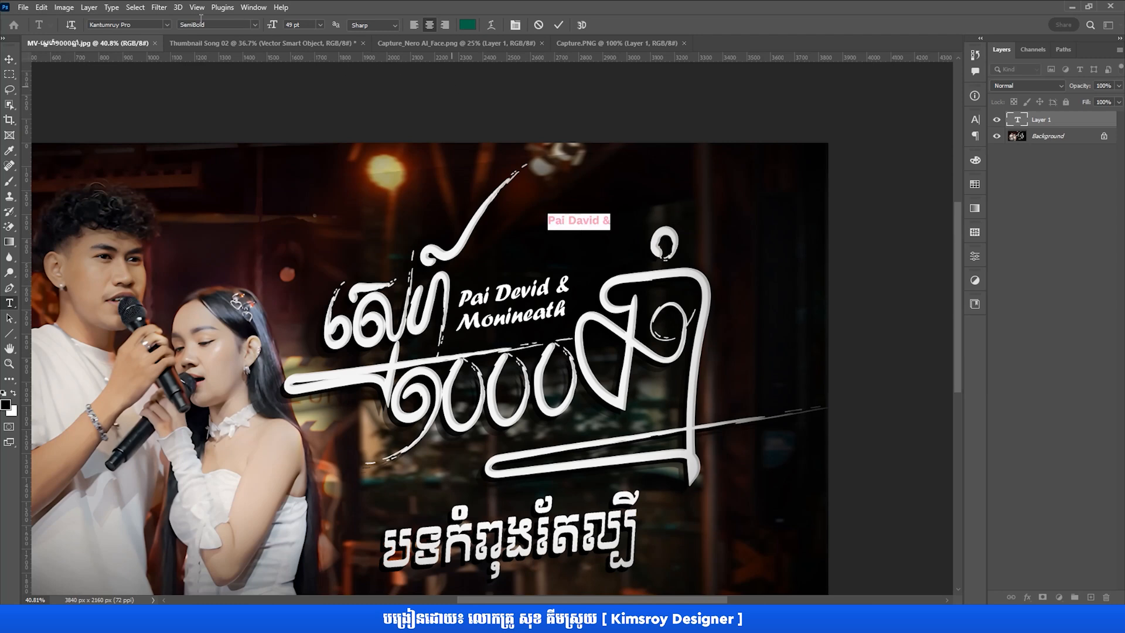
- Try several fonts on the selected singer text and set it to AKbalthom KhmerHand
{"action": "left_click", "coordinate": [164, 25]}
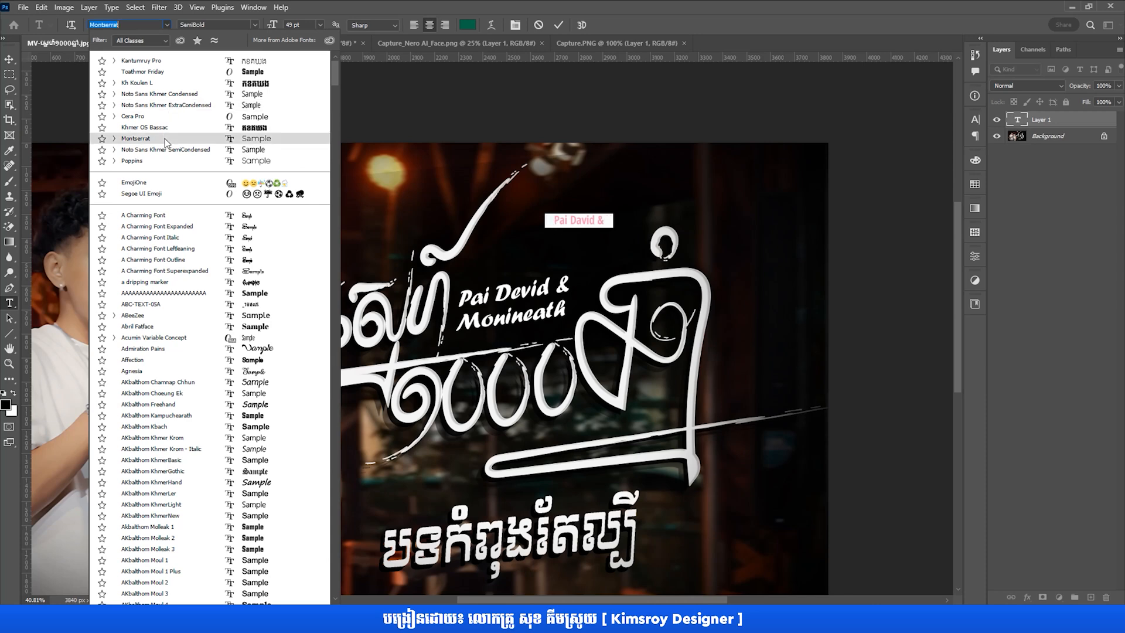
{"action": "left_click", "coordinate": [321, 6]}
{"action": "left_click", "coordinate": [166, 25]}
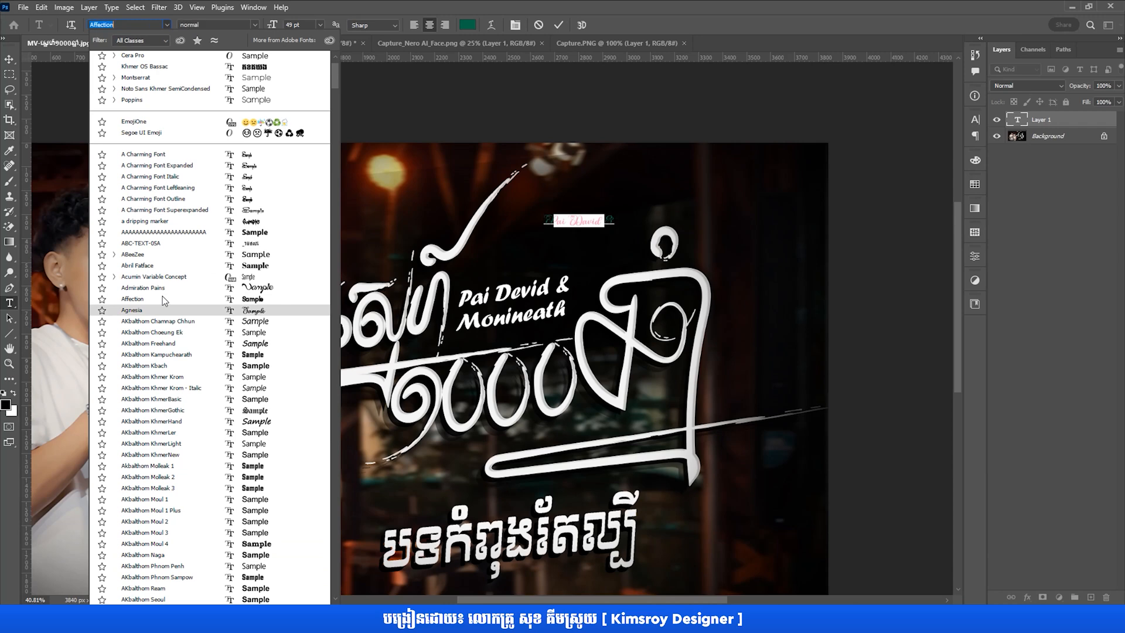
{"action": "scroll", "coordinate": [163, 297], "scroll_direction": "down", "scroll_amount": 1}
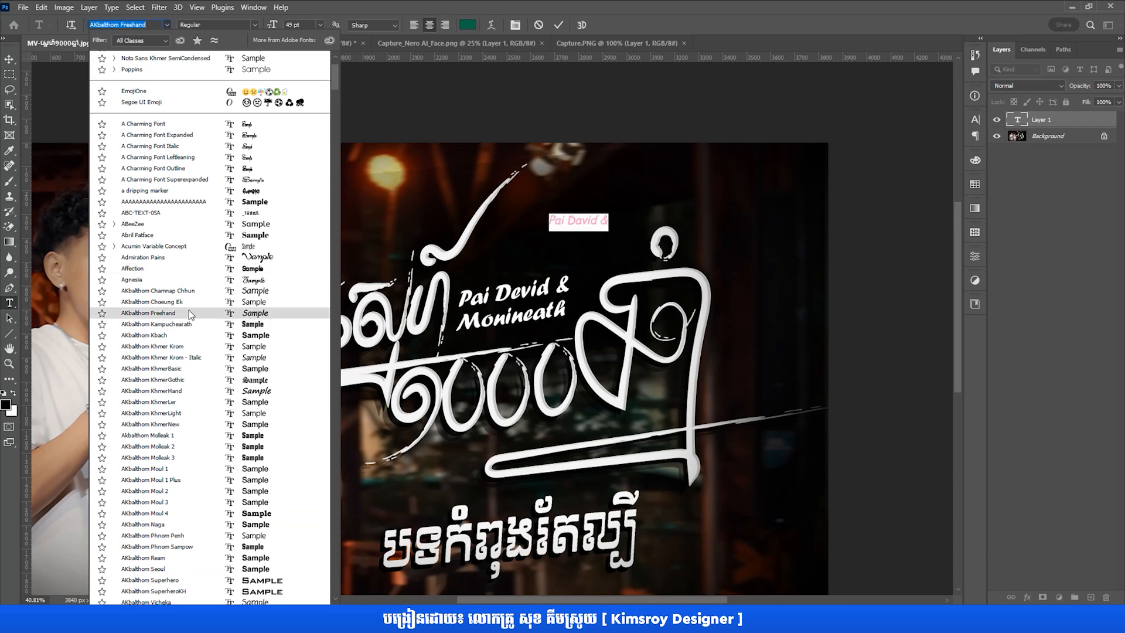
{"action": "left_click", "coordinate": [241, 392]}
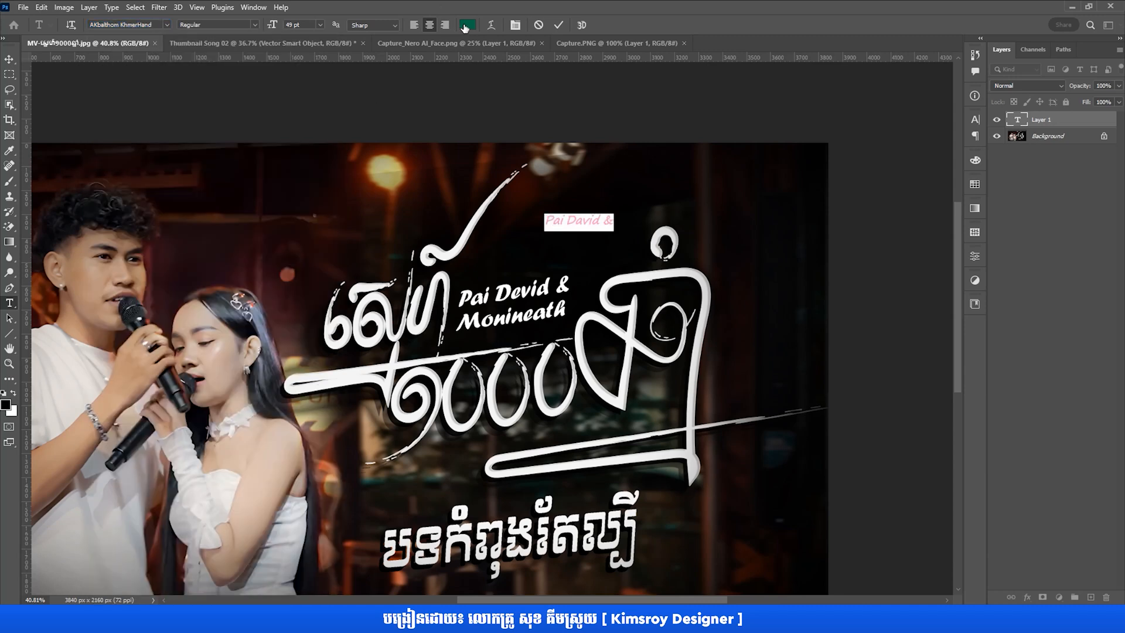
- Set the singer text's colour to white (ffffff) and its size to 73 pt
{"action": "left_click", "coordinate": [465, 25]}
{"action": "left_click_drag", "start_coordinate": [450, 412], "coordinate": [403, 399]}
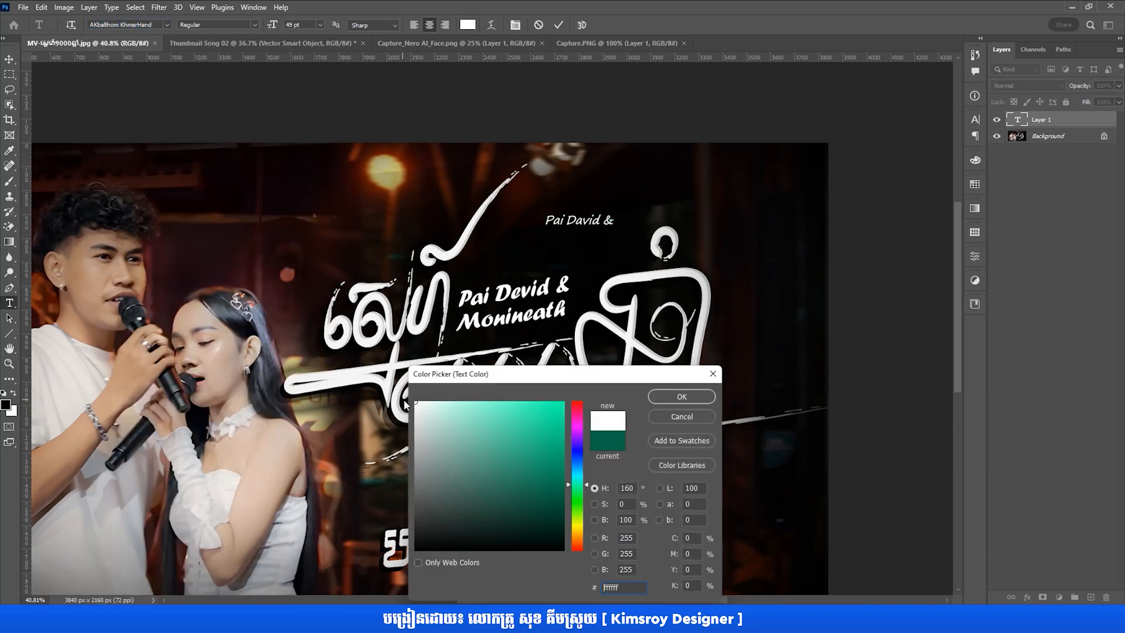
{"action": "left_click", "coordinate": [658, 397]}
{"action": "left_click_drag", "start_coordinate": [274, 26], "coordinate": [293, 25]}
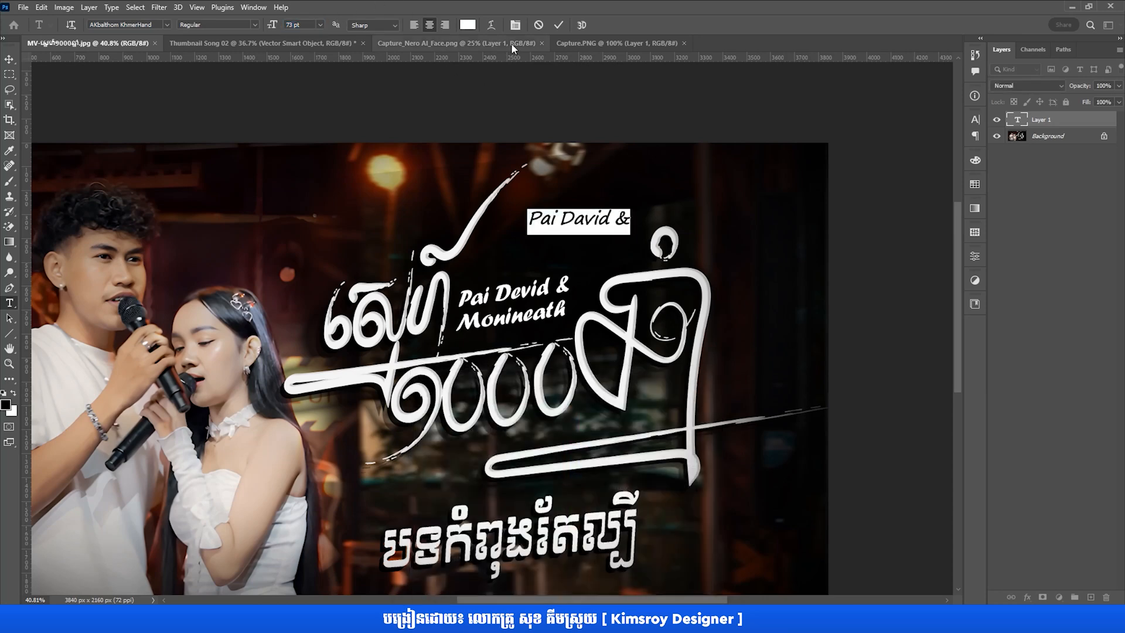
- Add the second singer's name on a second line and move the text into Thumbnail Song 02, below the title lettering
{"action": "left_click", "coordinate": [629, 215]}
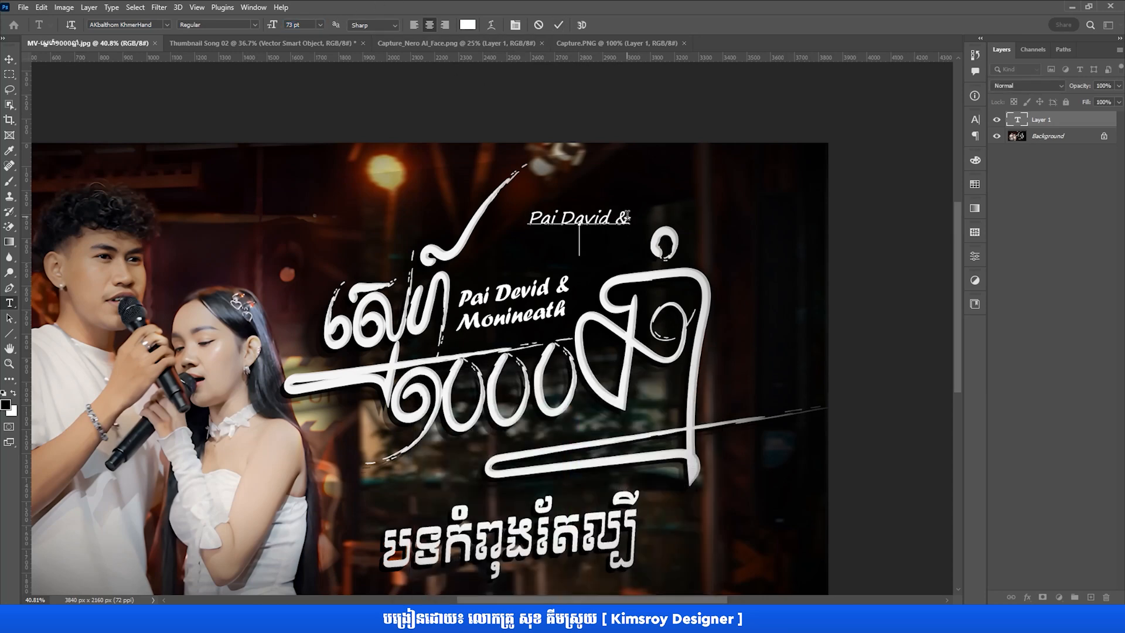
{"action": "type", "text": "Monineath"}
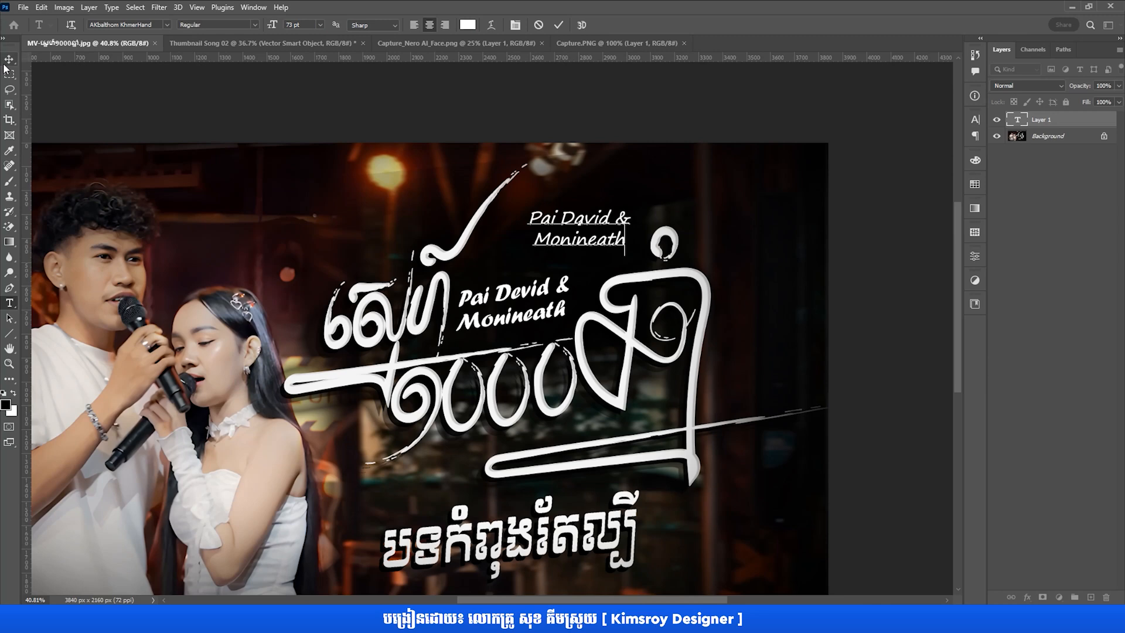
{"action": "left_click", "coordinate": [9, 60]}
{"action": "left_click_drag", "start_coordinate": [588, 232], "coordinate": [470, 128]}
{"action": "left_click_drag", "start_coordinate": [574, 441], "coordinate": [574, 438]}
{"action": "left_click_drag", "start_coordinate": [573, 432], "coordinate": [520, 357]}
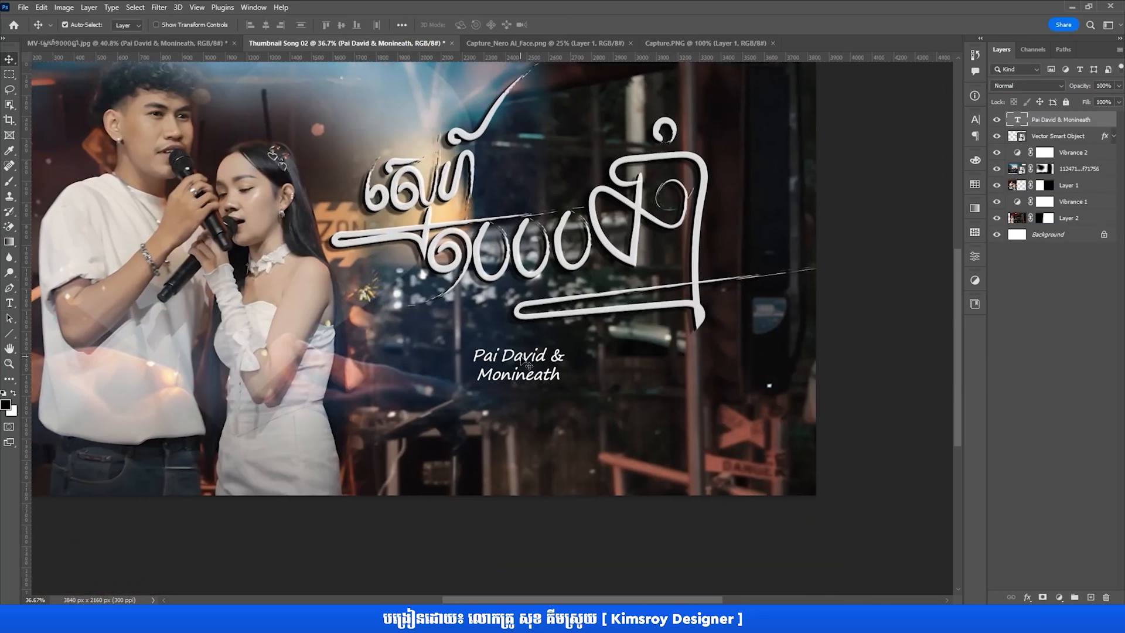
- Enlarge the singers' names, skew them vertically about -7° to follow the title's slant, and place them under the lettering beside the woman
{"action": "key", "text": "ctrl+t"}
{"action": "left_click_drag", "start_coordinate": [564, 387], "coordinate": [641, 429]}
{"action": "left_click_drag", "start_coordinate": [643, 348], "coordinate": [639, 324]}
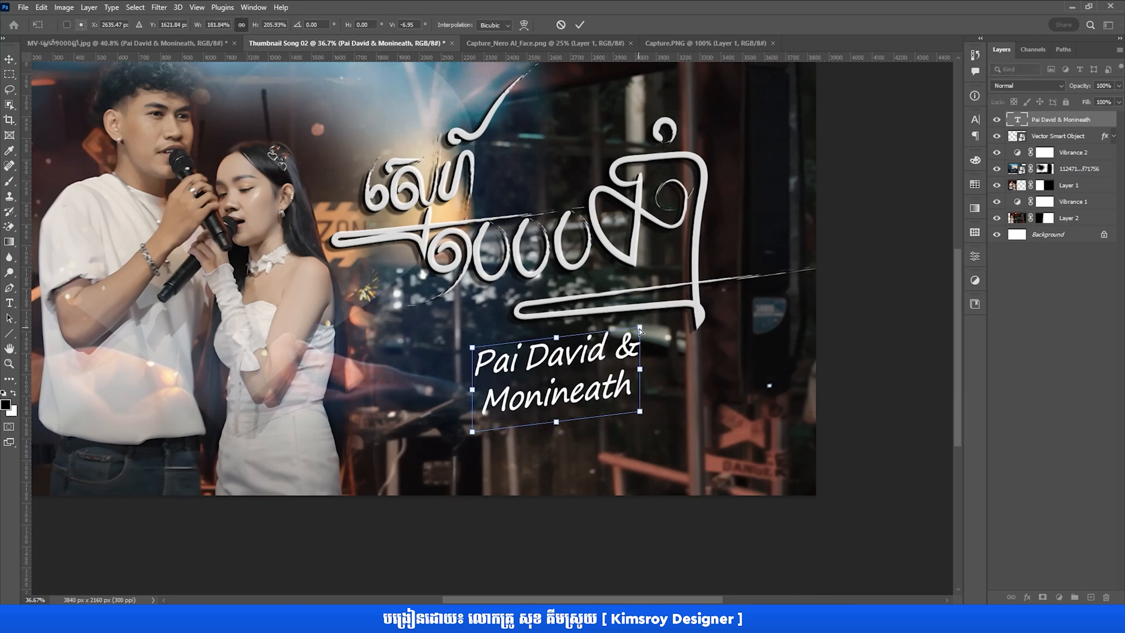
{"action": "left_click_drag", "start_coordinate": [471, 432], "coordinate": [455, 443]}
{"action": "left_click_drag", "start_coordinate": [523, 404], "coordinate": [502, 389]}
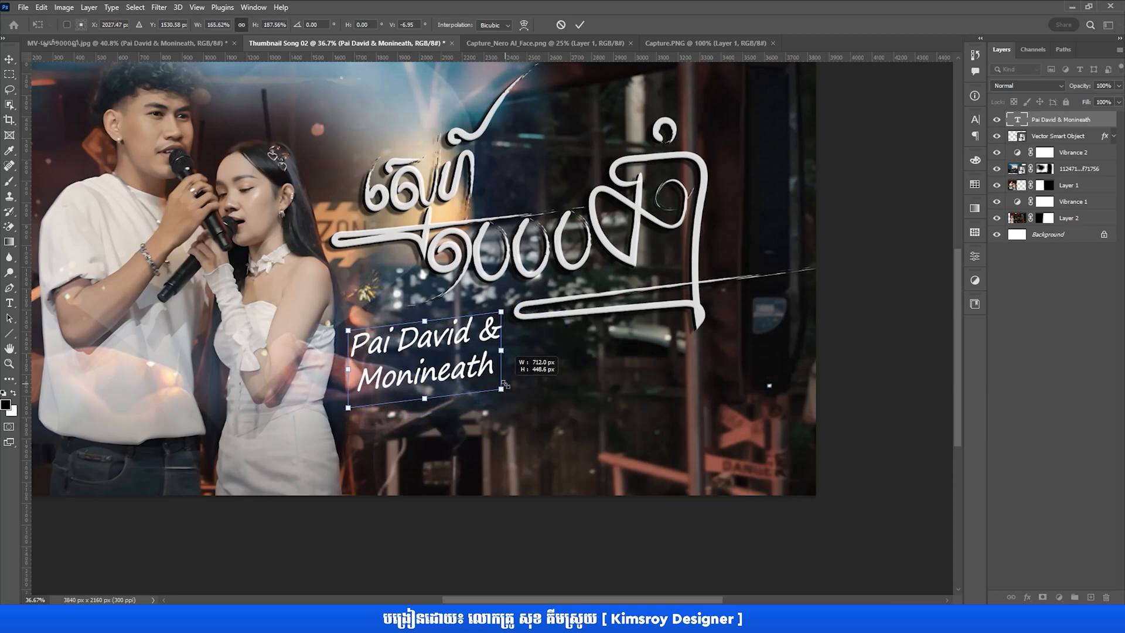
{"action": "mouse_move", "coordinate": [470, 340]}
{"action": "left_mouse_down"}
{"action": "mouse_move", "coordinate": [480, 332]}
{"action": "mouse_move", "coordinate": [470, 328]}
{"action": "left_mouse_up"}
{"action": "mouse_move", "coordinate": [502, 380]}
{"action": "left_mouse_down"}
{"action": "mouse_move", "coordinate": [471, 350]}
{"action": "mouse_move", "coordinate": [517, 371]}
{"action": "left_mouse_up"}
{"action": "key", "text": "Return"}
{"action": "scroll", "coordinate": [469, 344], "scroll_direction": "down", "scroll_amount": 3}
{"action": "scroll", "coordinate": [471, 338], "scroll_direction": "up", "scroll_amount": 2}
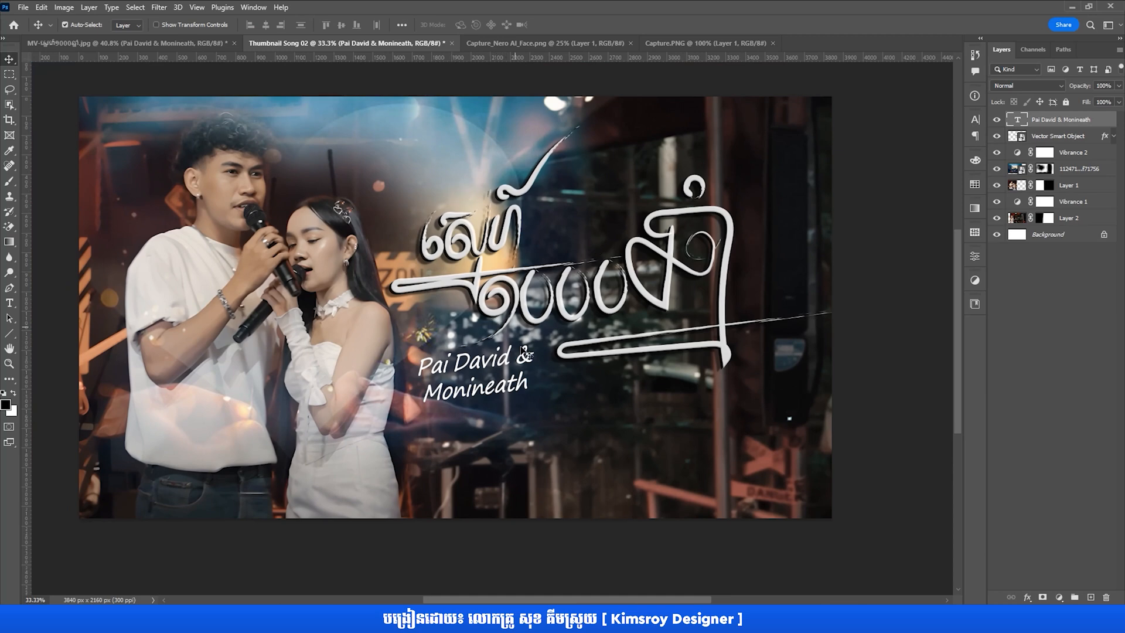
{"action": "mouse_move", "coordinate": [514, 378]}
{"action": "left_mouse_down"}
{"action": "mouse_move", "coordinate": [464, 371]}
{"action": "mouse_move", "coordinate": [506, 368]}
{"action": "left_mouse_up"}
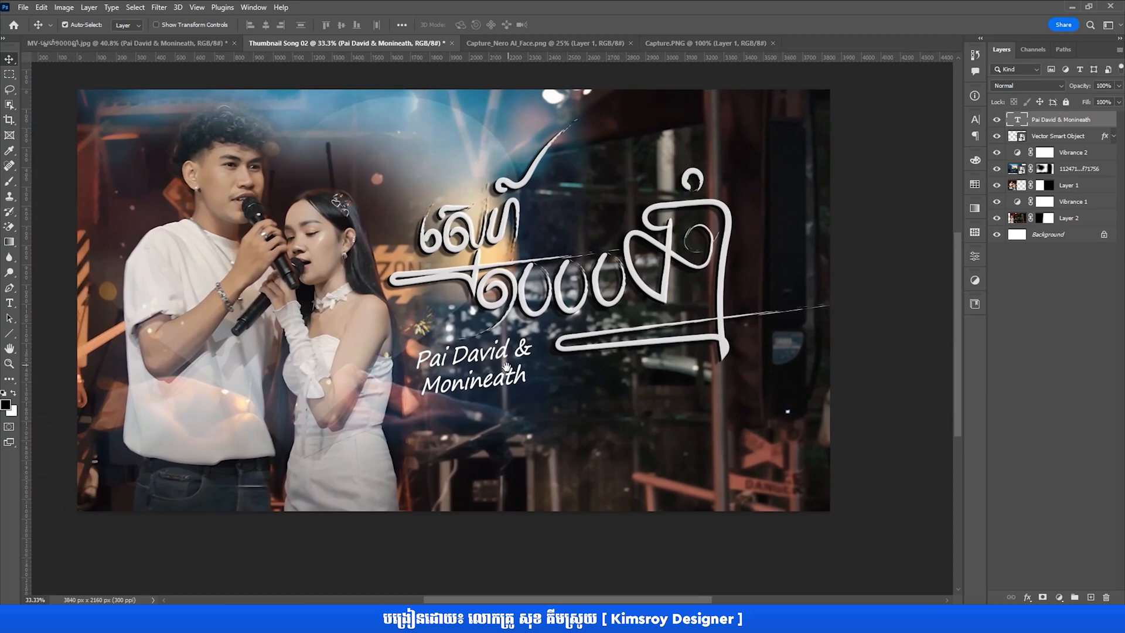
{"action": "scroll", "coordinate": [481, 345], "scroll_direction": "down", "scroll_amount": 1}
{"action": "scroll", "coordinate": [481, 343], "scroll_direction": "up", "scroll_amount": 1}
{"action": "left_click_drag", "start_coordinate": [486, 324], "coordinate": [469, 334]}
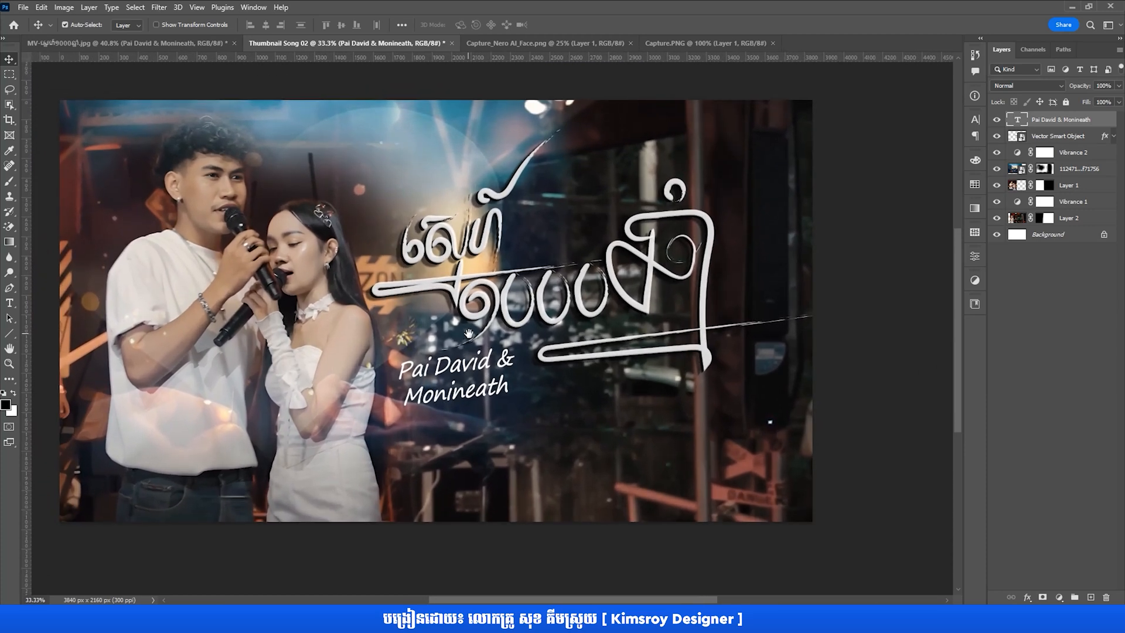
- Draw a black rectangle about 3875 x 2214 px over the whole canvas and remove its stroke
{"action": "scroll", "coordinate": [469, 335], "scroll_direction": "down", "scroll_amount": 1}
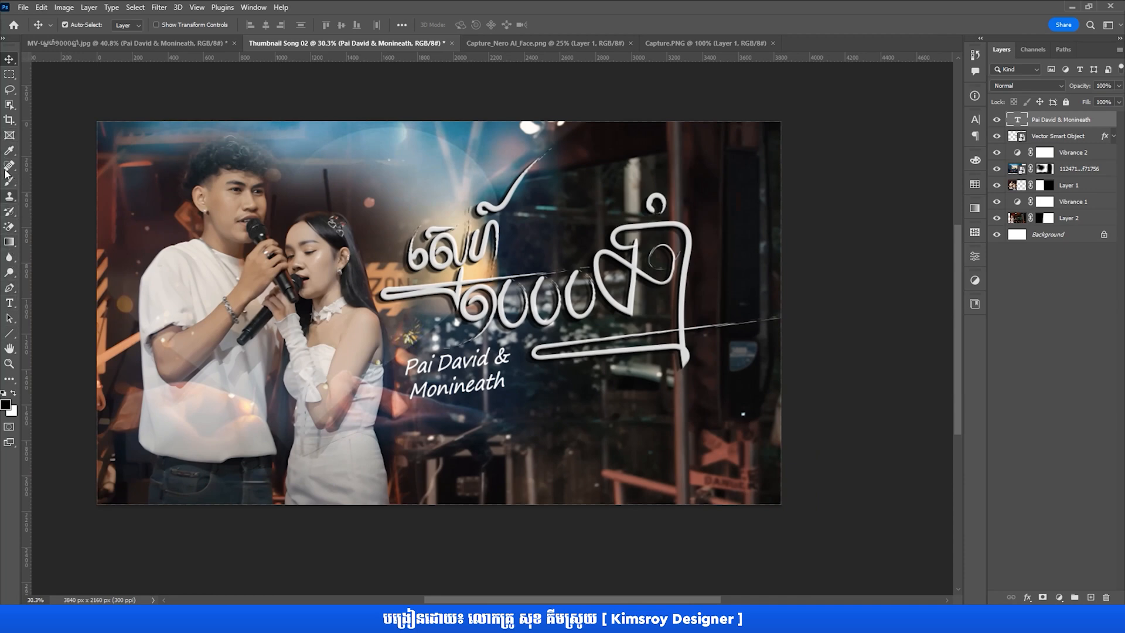
{"action": "left_click", "coordinate": [9, 334]}
{"action": "left_click", "coordinate": [58, 333]}
{"action": "scroll", "coordinate": [368, 221], "scroll_direction": "down", "scroll_amount": 1}
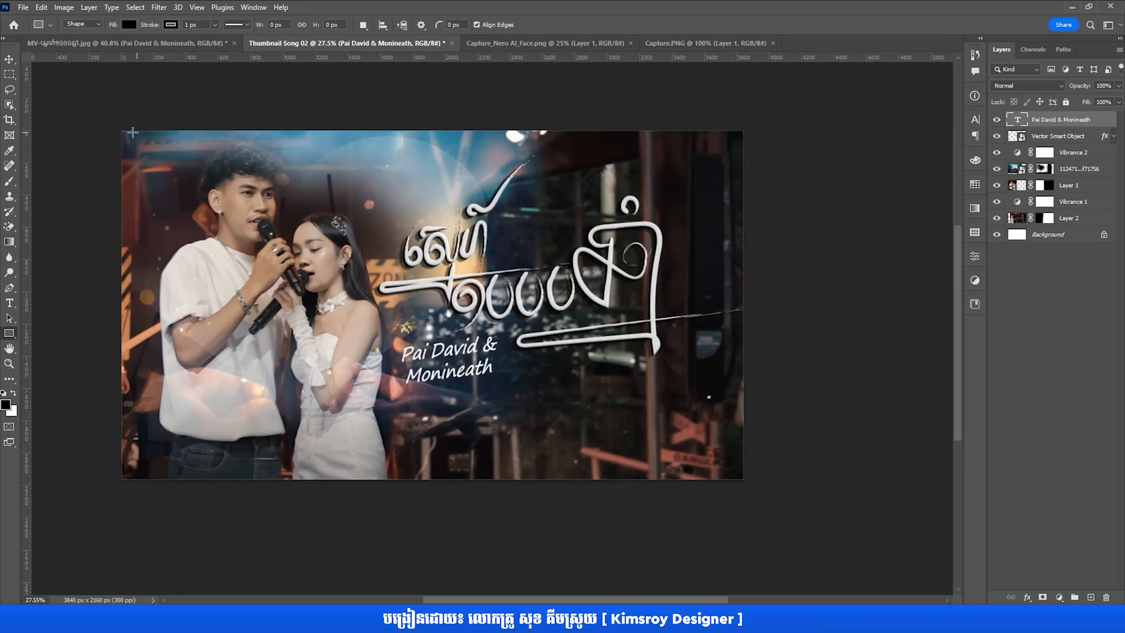
{"action": "left_click_drag", "start_coordinate": [119, 127], "coordinate": [746, 484]}
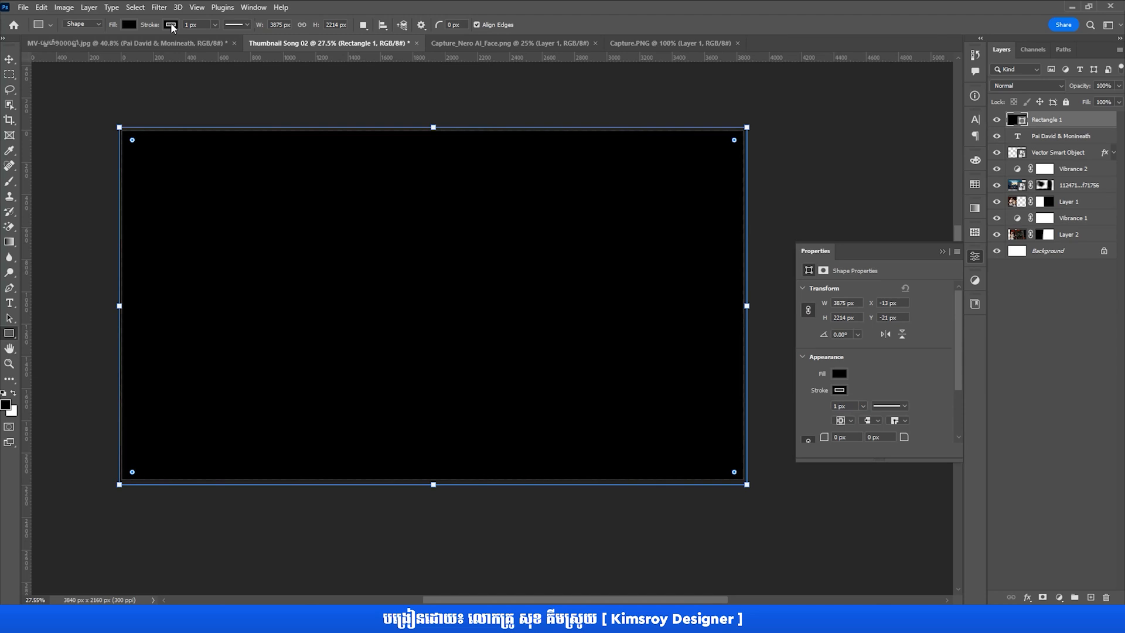
{"action": "left_click", "coordinate": [171, 25]}
{"action": "left_click", "coordinate": [101, 47]}
{"action": "left_click", "coordinate": [942, 253]}
- Add a layer mask to the black rectangle and invert the mask to hide the rectangle
{"action": "left_click", "coordinate": [1042, 596]}
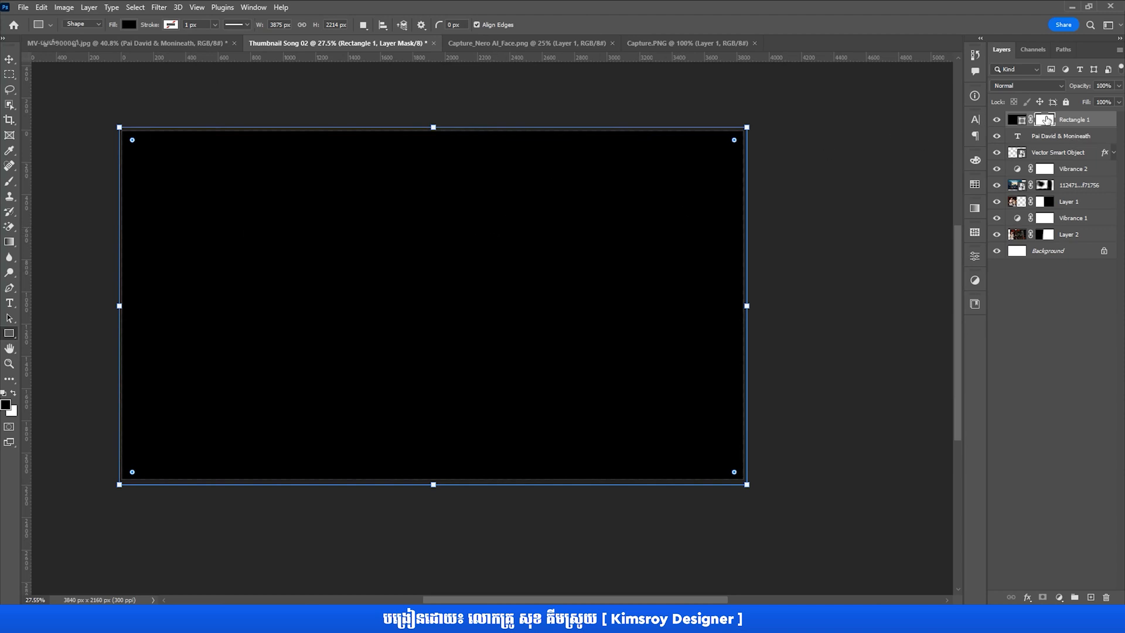
{"action": "left_click", "coordinate": [64, 7]}
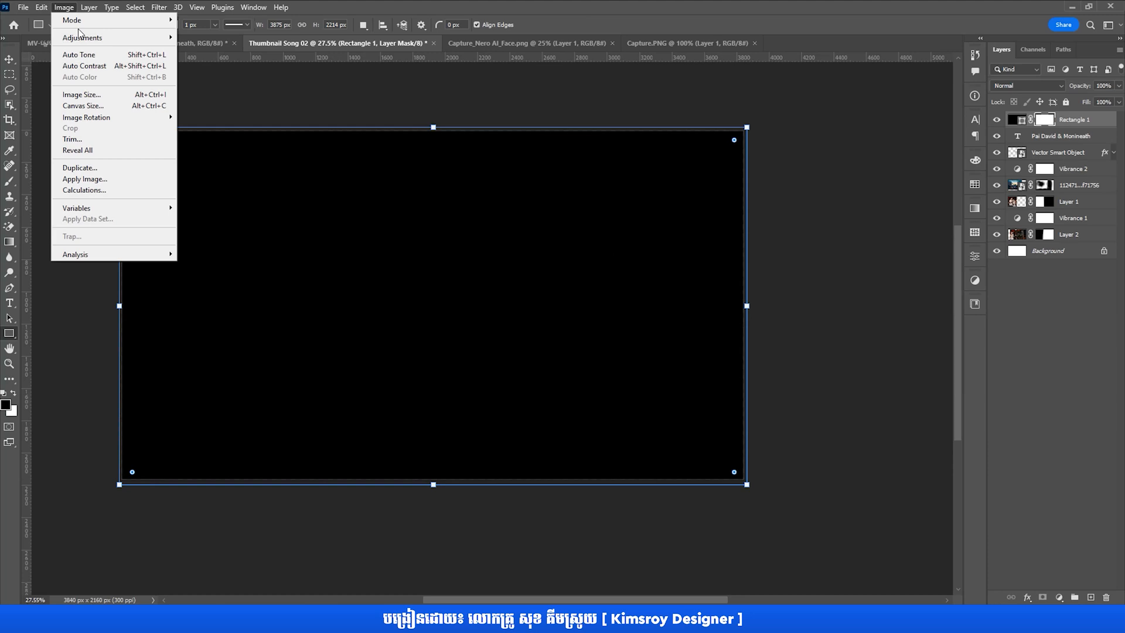
{"action": "mouse_move", "coordinate": [82, 38]}
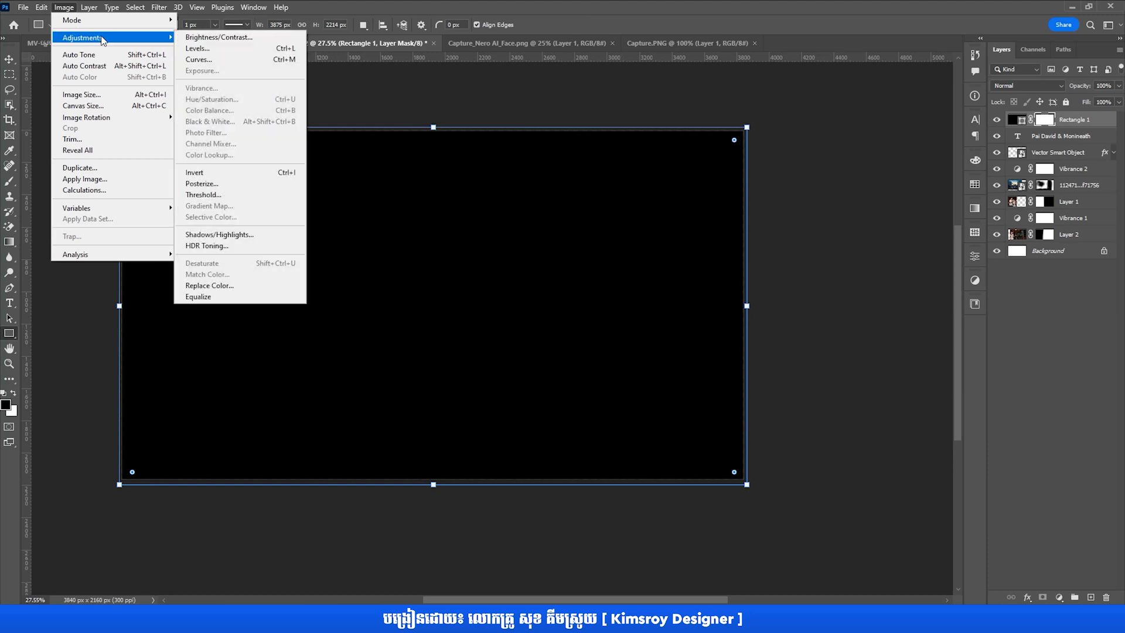
{"action": "left_click", "coordinate": [267, 176]}
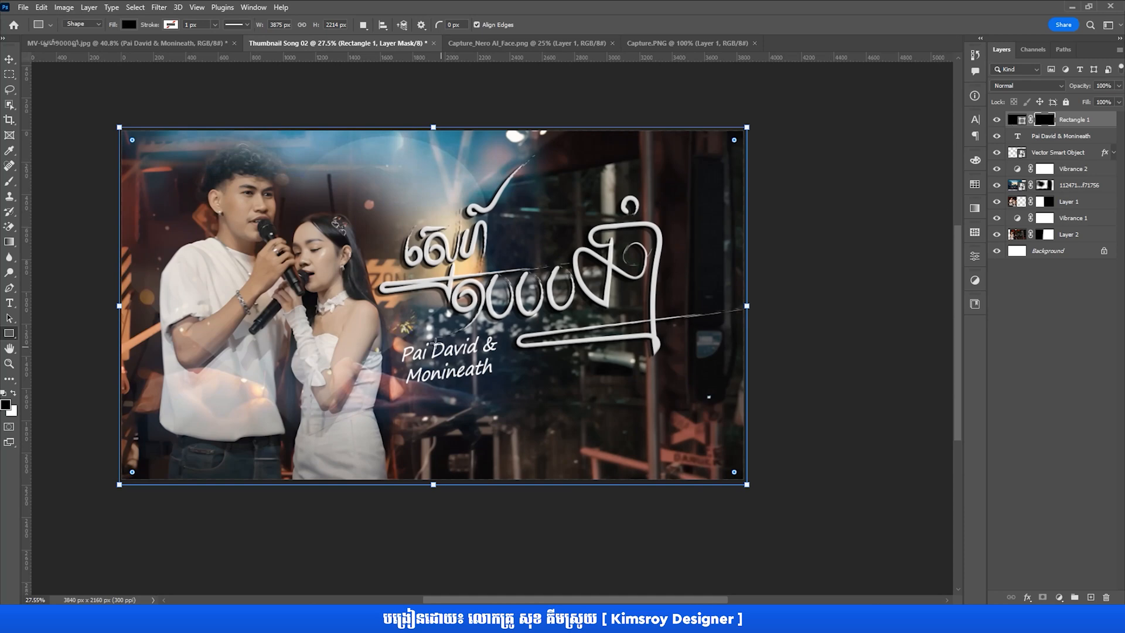
{"action": "key", "text": "v"}
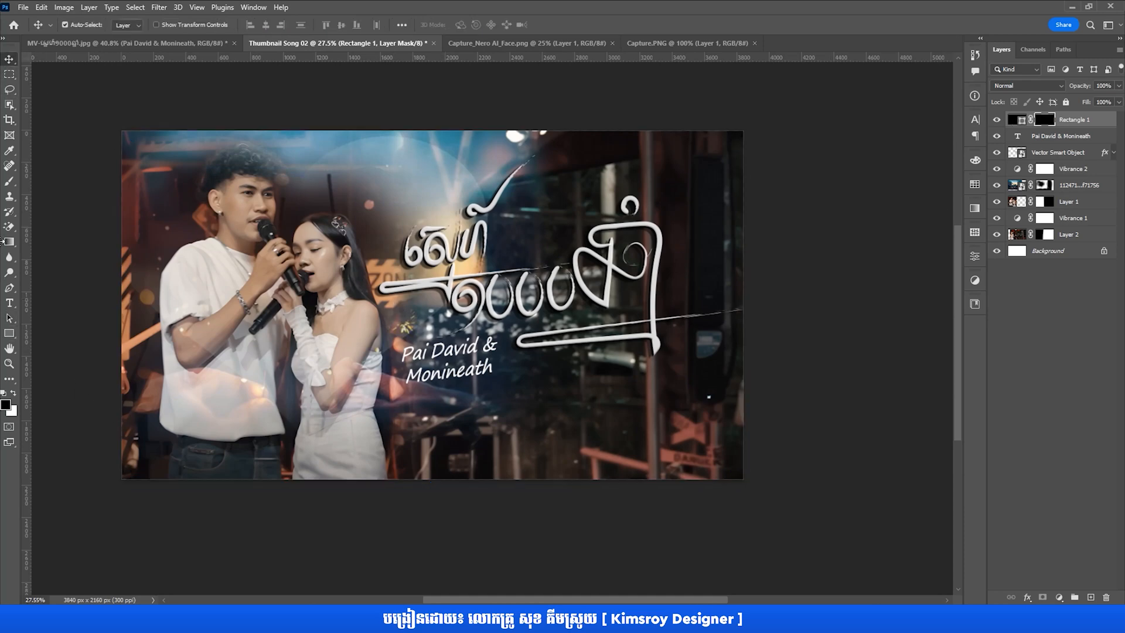
- Paint white on the rectangle's mask along the picture's bottom edge with a soft brush at 73% opacity and 75% flow
{"action": "left_click", "coordinate": [9, 181]}
{"action": "left_click", "coordinate": [47, 182]}
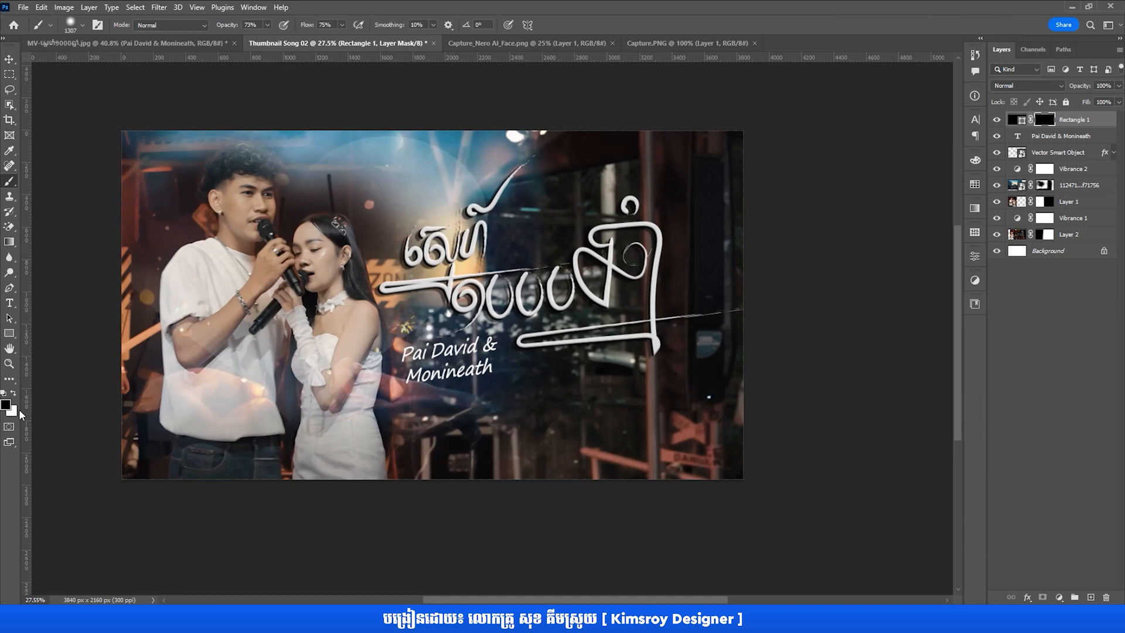
{"action": "left_click", "coordinate": [13, 393]}
{"action": "scroll", "coordinate": [439, 463], "scroll_direction": "down", "scroll_amount": 3}
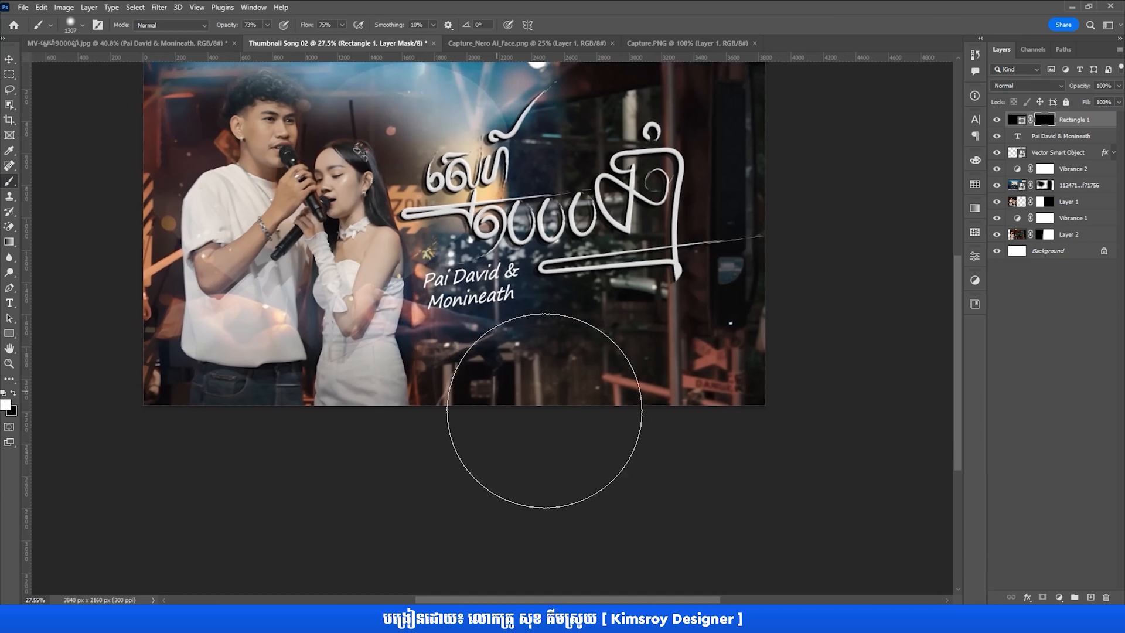
{"action": "mouse_move", "coordinate": [779, 389]}
{"action": "left_mouse_down"}
{"action": "mouse_move", "coordinate": [494, 406]}
{"action": "mouse_move", "coordinate": [87, 402]}
{"action": "left_mouse_up"}
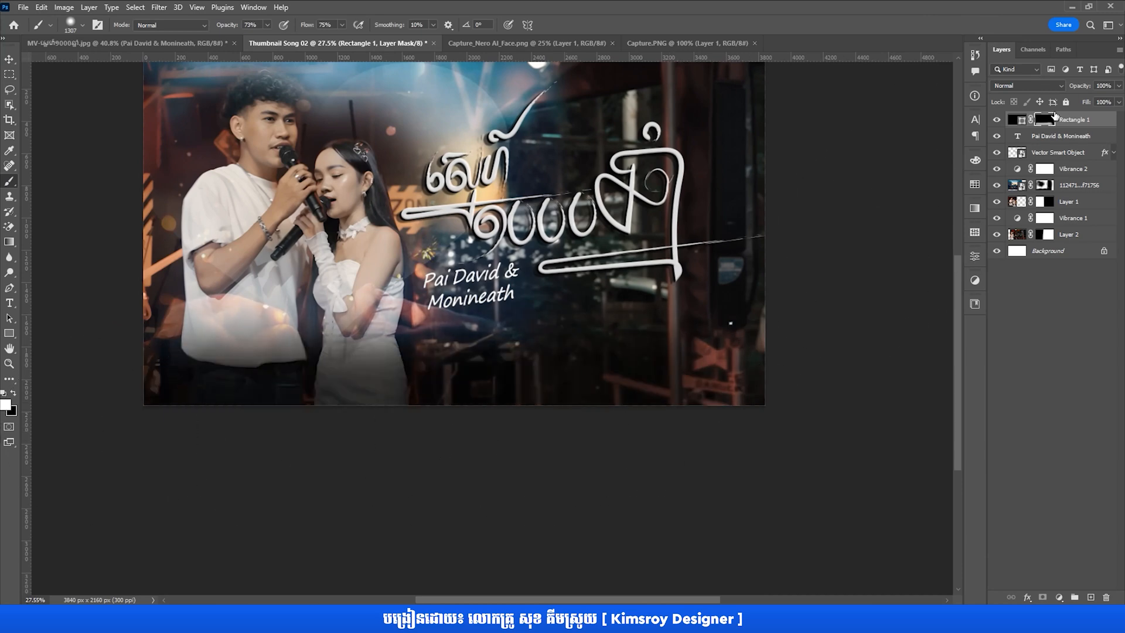
- Lower the brush to 62% opacity and 61% flow and paint along the bottom edge on the rectangle's mask
{"action": "scroll", "coordinate": [540, 334], "scroll_direction": "down", "scroll_amount": 2}
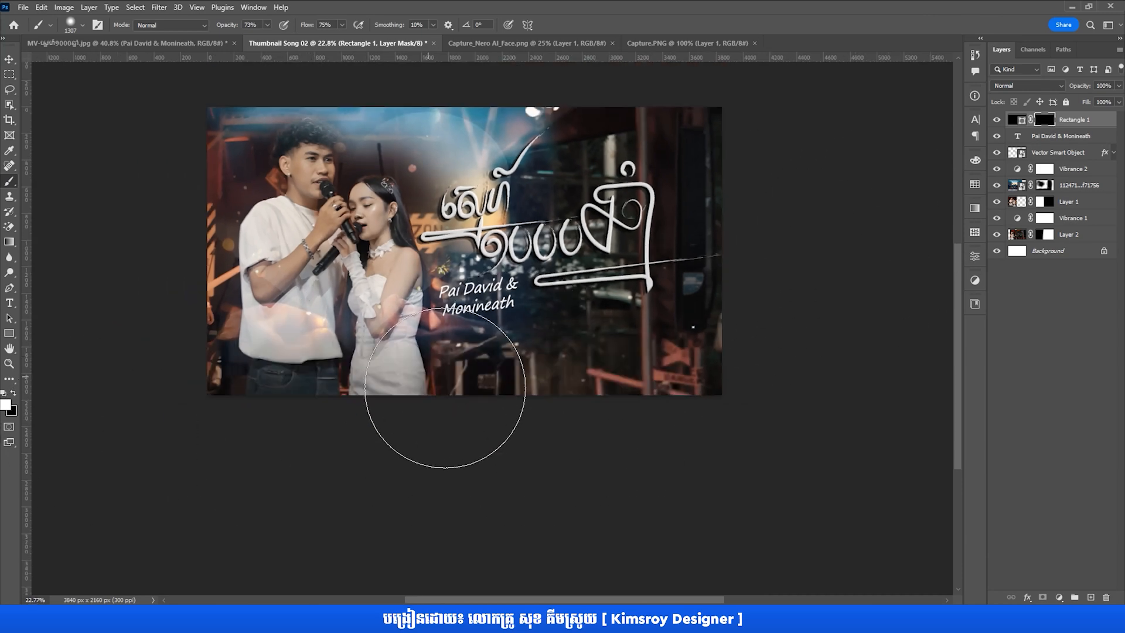
{"action": "left_click_drag", "start_coordinate": [306, 28], "coordinate": [300, 29]}
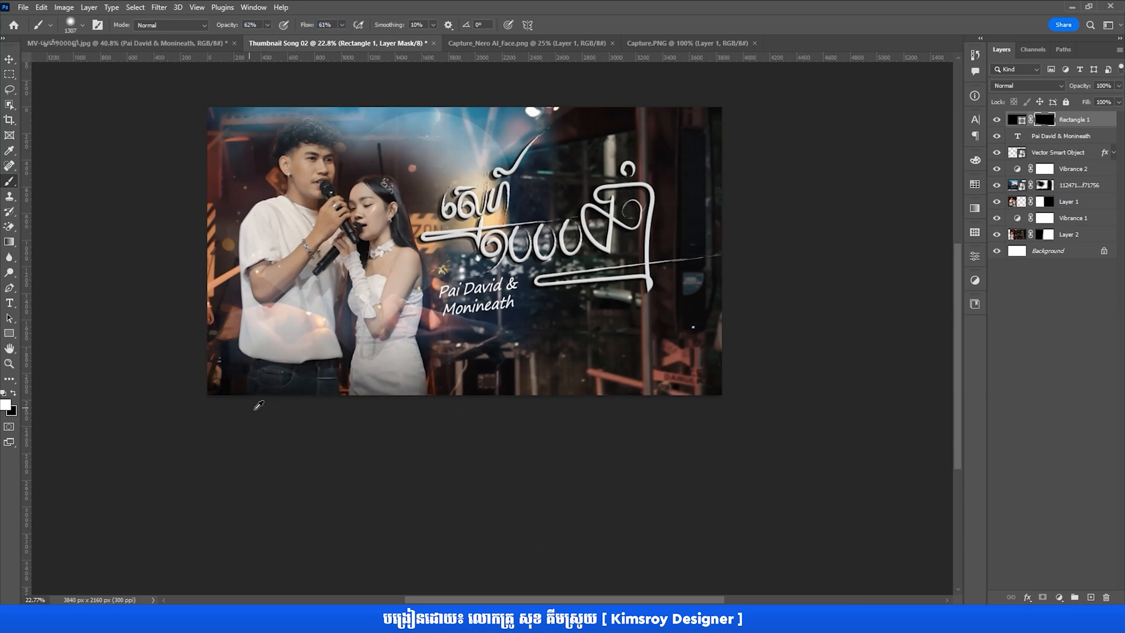
{"action": "left_click_drag", "start_coordinate": [245, 368], "coordinate": [209, 380]}
{"action": "mouse_move", "coordinate": [166, 385]}
{"action": "left_mouse_down"}
{"action": "mouse_move", "coordinate": [372, 407]}
{"action": "mouse_move", "coordinate": [804, 403]}
{"action": "mouse_move", "coordinate": [480, 416]}
{"action": "mouse_move", "coordinate": [675, 449]}
{"action": "left_mouse_up"}
{"action": "left_click_drag", "start_coordinate": [437, 332], "coordinate": [491, 390]}
- Darken the picture's left edge by painting the rectangle's mask with an 894 px brush, undoing and repeating the stroke
{"action": "mouse_move", "coordinate": [221, 235]}
{"action": "left_mouse_down"}
{"action": "mouse_move", "coordinate": [252, 218]}
{"action": "mouse_move", "coordinate": [304, 149]}
{"action": "mouse_move", "coordinate": [226, 443]}
{"action": "left_mouse_up"}
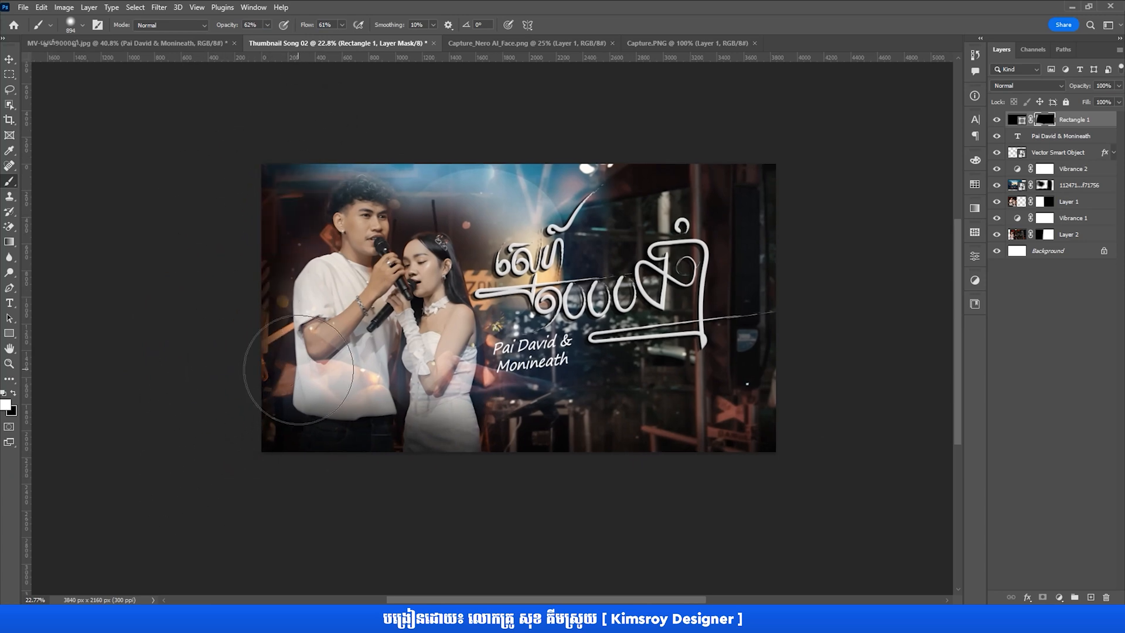
{"action": "left_click_drag", "start_coordinate": [274, 333], "coordinate": [269, 331]}
{"action": "key", "text": "ctrl+z"}
{"action": "left_click_drag", "start_coordinate": [235, 229], "coordinate": [181, 453]}
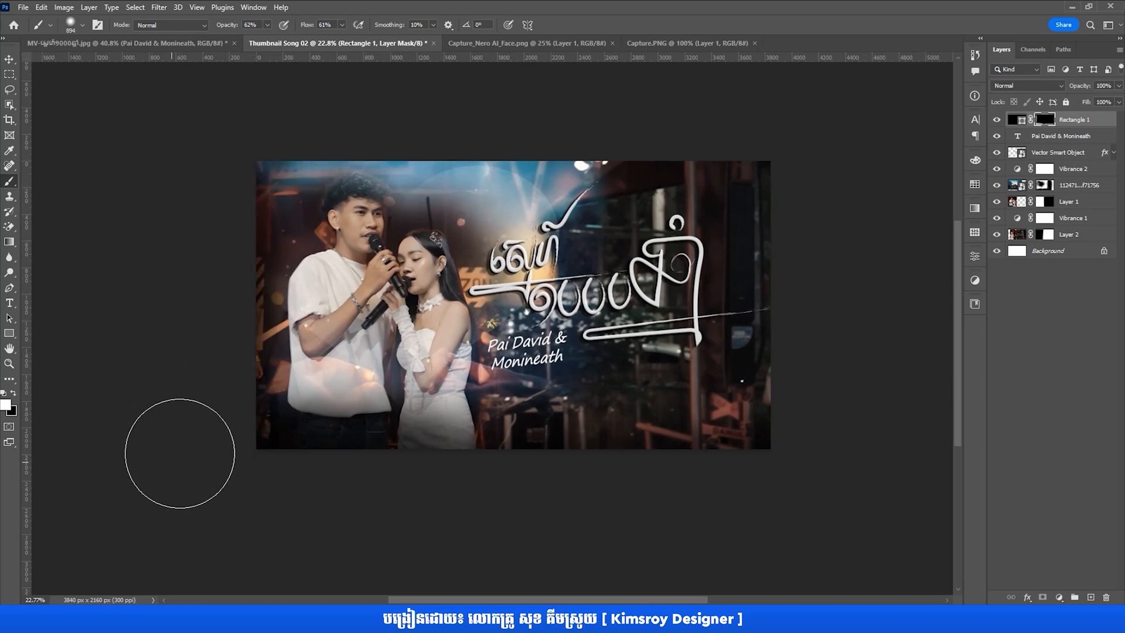
- Enlarge the soft brush to about 1657 px and paint the rectangle's mask to darken the picture's right side and top edge
{"action": "key", "text": "c"}
{"action": "left_click_drag", "start_coordinate": [468, 444], "coordinate": [327, 414]}
{"action": "key", "text": "b"}
{"action": "scroll", "coordinate": [592, 366], "scroll_direction": "down", "scroll_amount": 1}
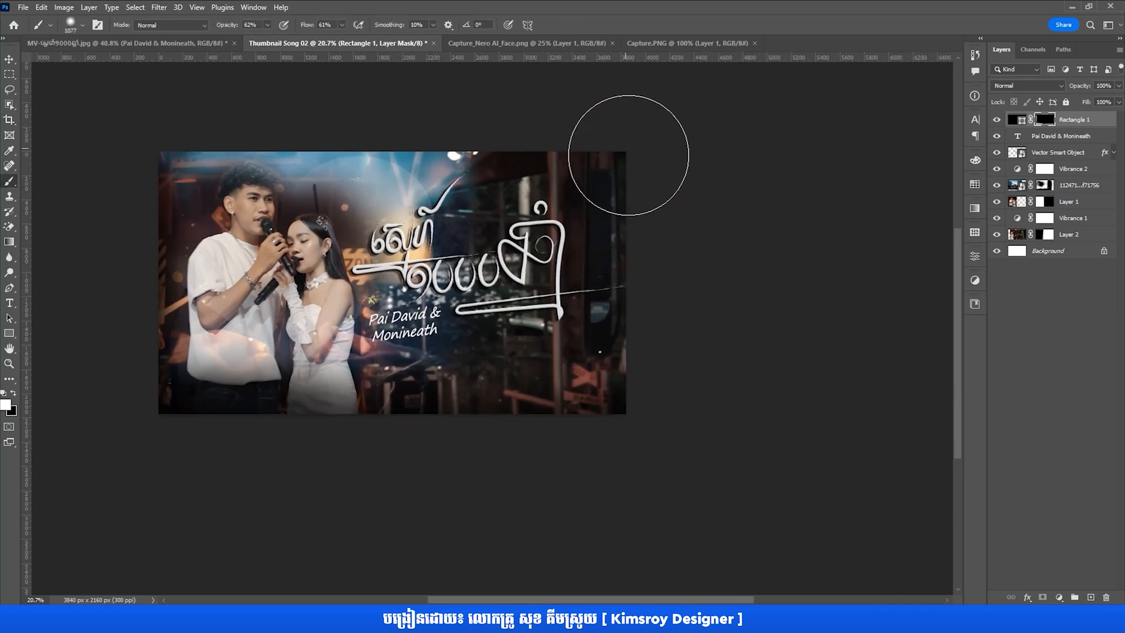
{"action": "mouse_move", "coordinate": [575, 379]}
{"action": "left_mouse_down"}
{"action": "mouse_move", "coordinate": [620, 378]}
{"action": "mouse_move", "coordinate": [404, 490]}
{"action": "mouse_move", "coordinate": [520, 137]}
{"action": "mouse_move", "coordinate": [244, 179]}
{"action": "left_mouse_up"}
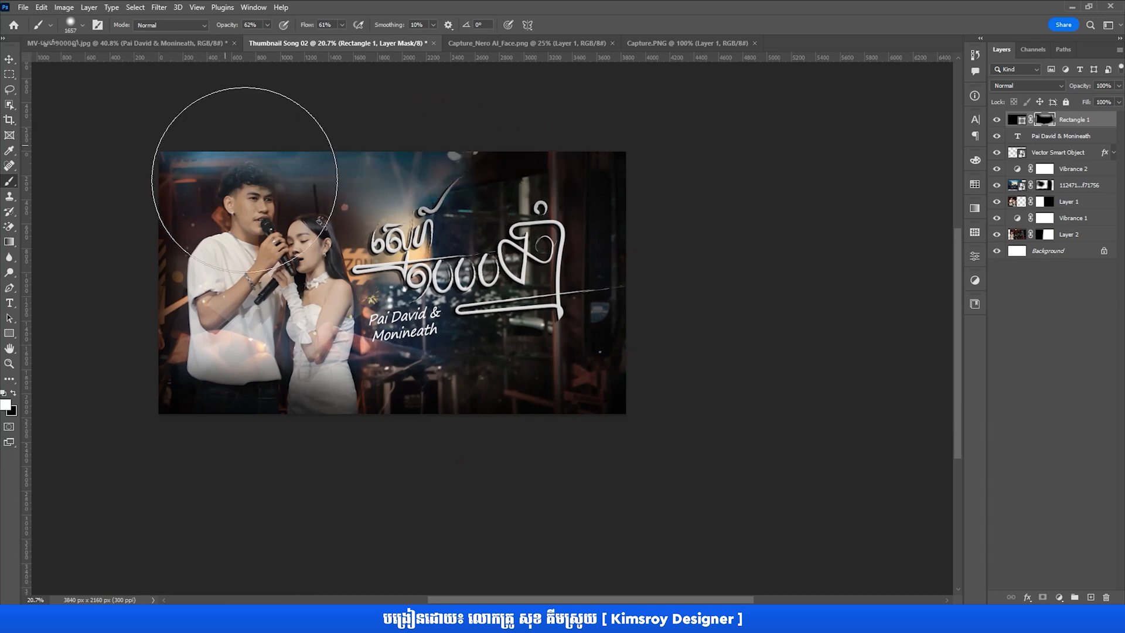
- Undo the last darkening stroke painted on the rectangle's mask along the picture's top edge
{"action": "key", "text": "ctrl+z"}
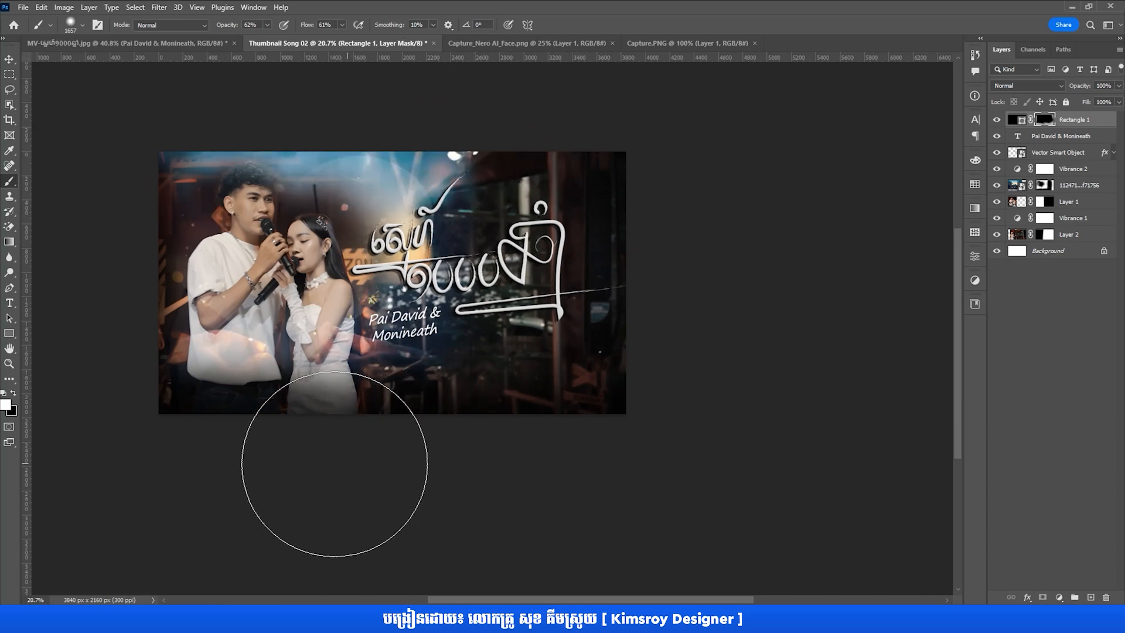
{"action": "left_click_drag", "start_coordinate": [154, 472], "coordinate": [254, 468]}
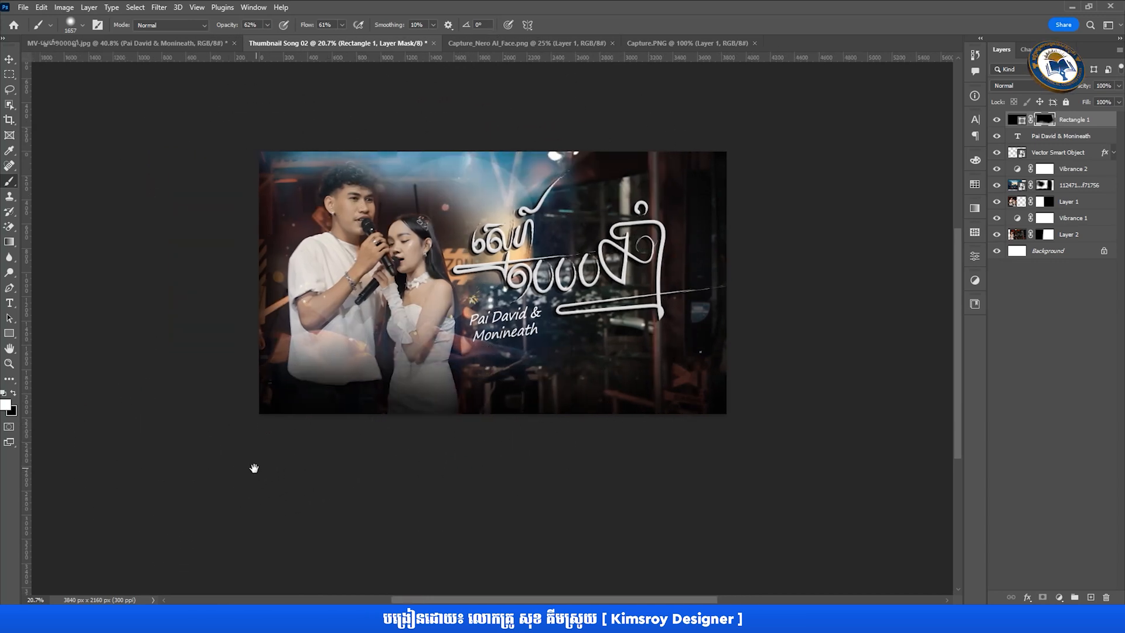
- Nudge the singer-name text slightly to the left beneath the Khmer title with the Move tool
{"action": "key", "text": "v"}
{"action": "scroll", "coordinate": [538, 215], "scroll_direction": "up", "scroll_amount": 2}
{"action": "left_click_drag", "start_coordinate": [526, 274], "coordinate": [513, 266]}
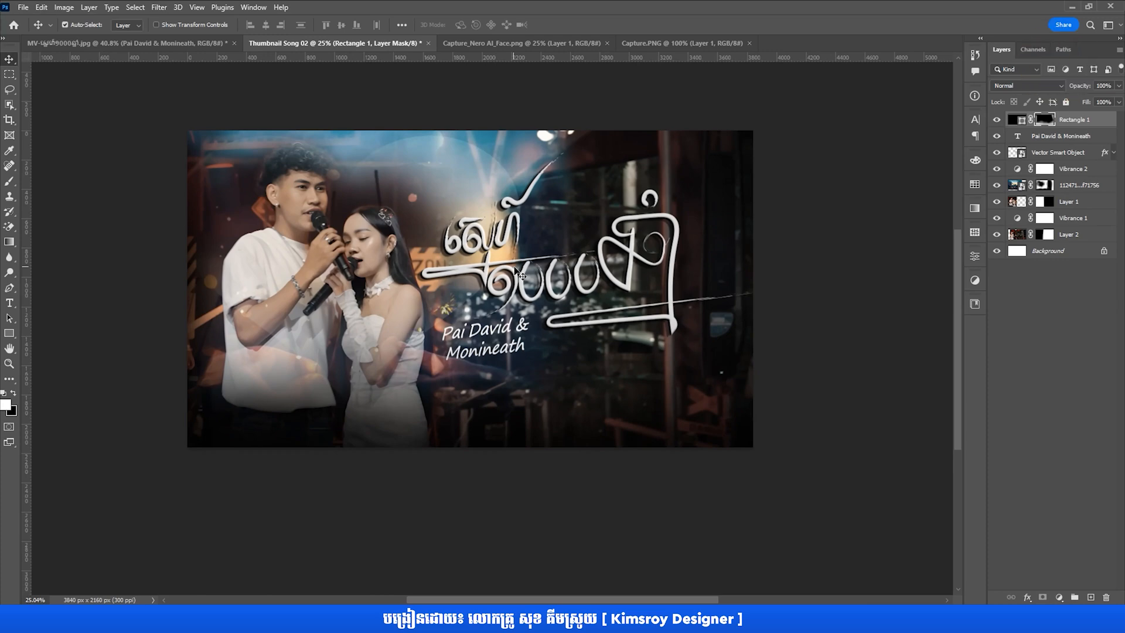
{"action": "scroll", "coordinate": [514, 279], "scroll_direction": "up", "scroll_amount": 1}
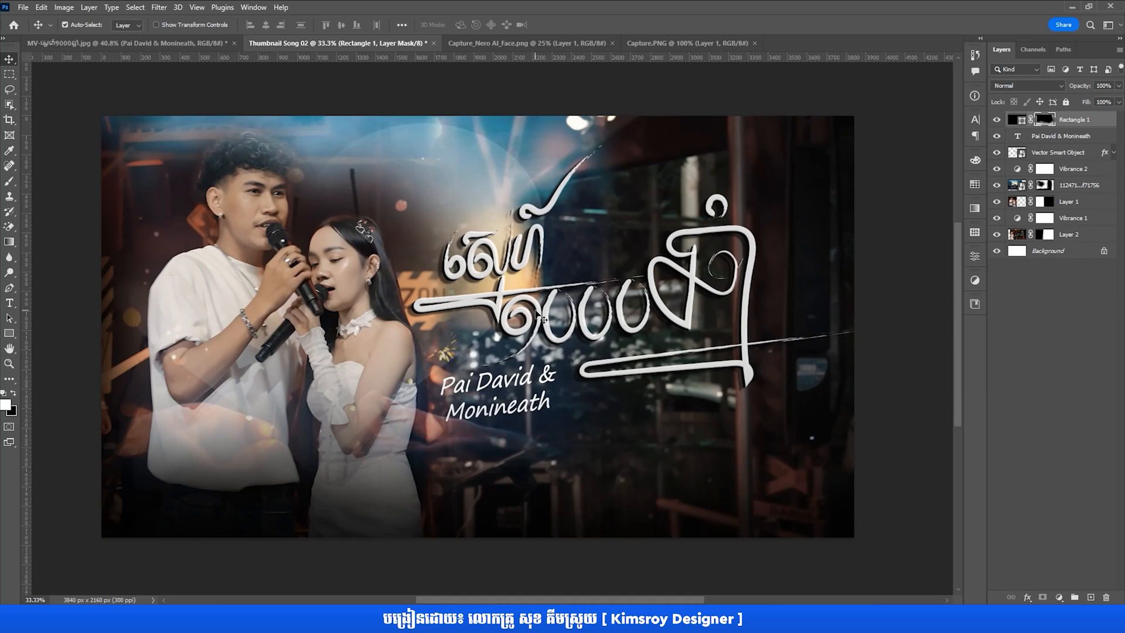
{"action": "left_click", "coordinate": [596, 339]}
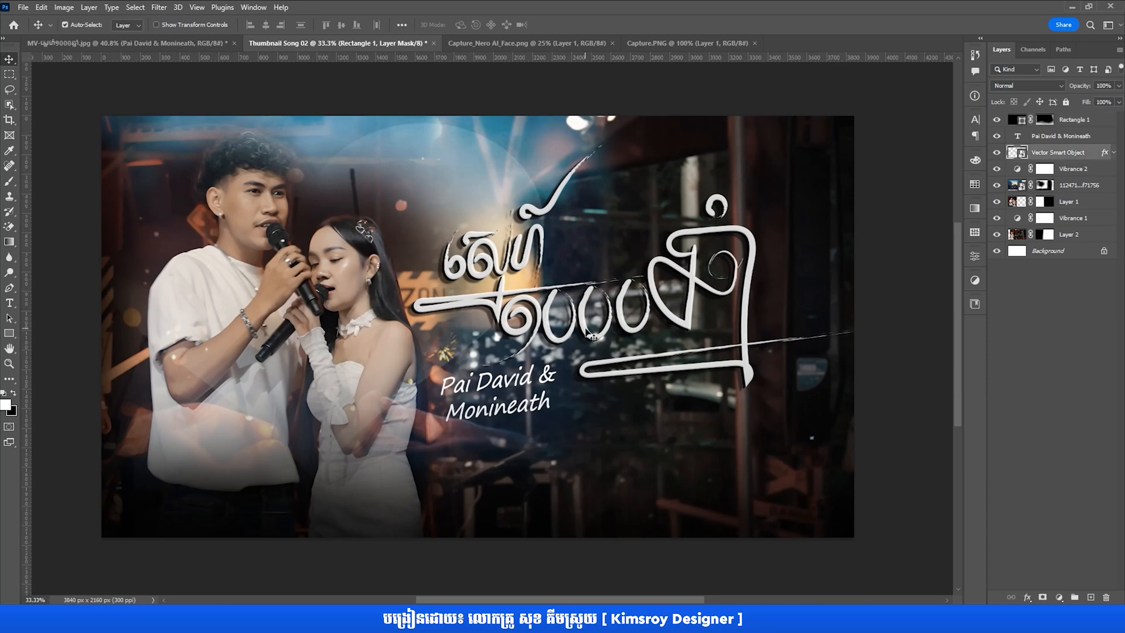
{"action": "left_click_drag", "start_coordinate": [510, 389], "coordinate": [505, 387]}
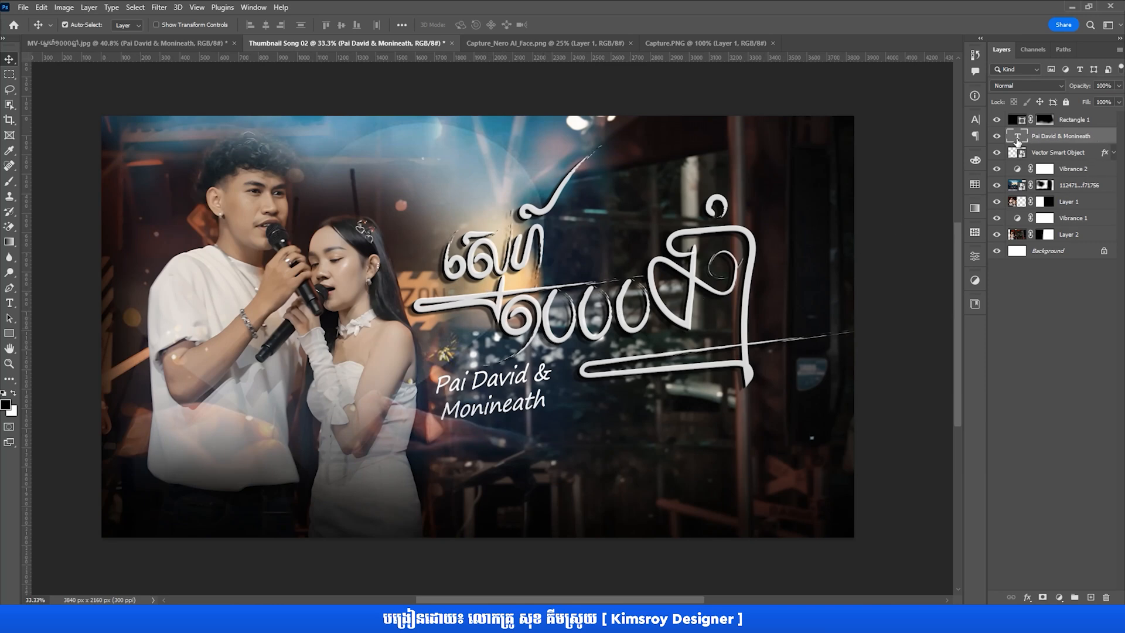
- Copy the layer style from the Khmer title's vector smart object and paste it onto the singer-name text layer
{"action": "left_click", "coordinate": [1054, 153]}
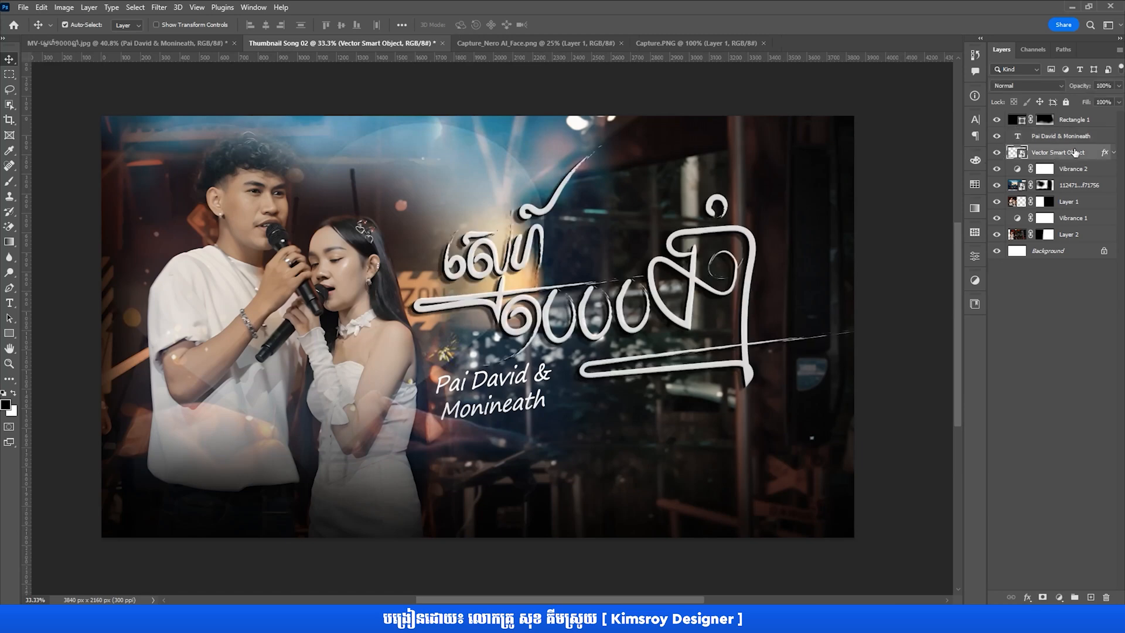
{"action": "right_click", "coordinate": [1091, 154]}
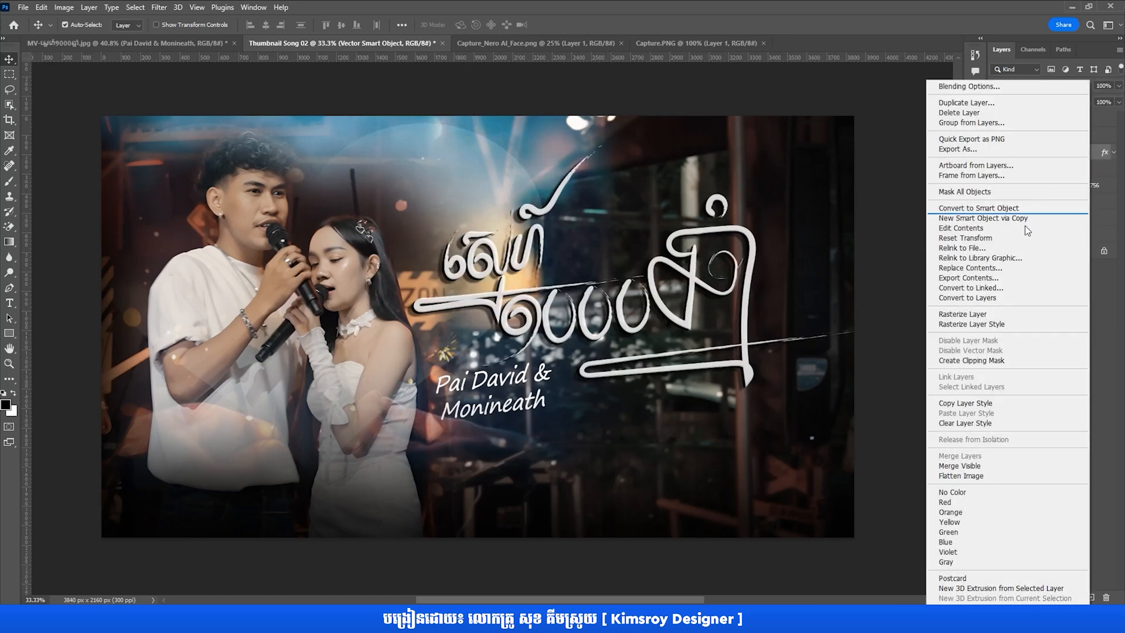
{"action": "left_click", "coordinate": [950, 404]}
{"action": "left_click", "coordinate": [1048, 136]}
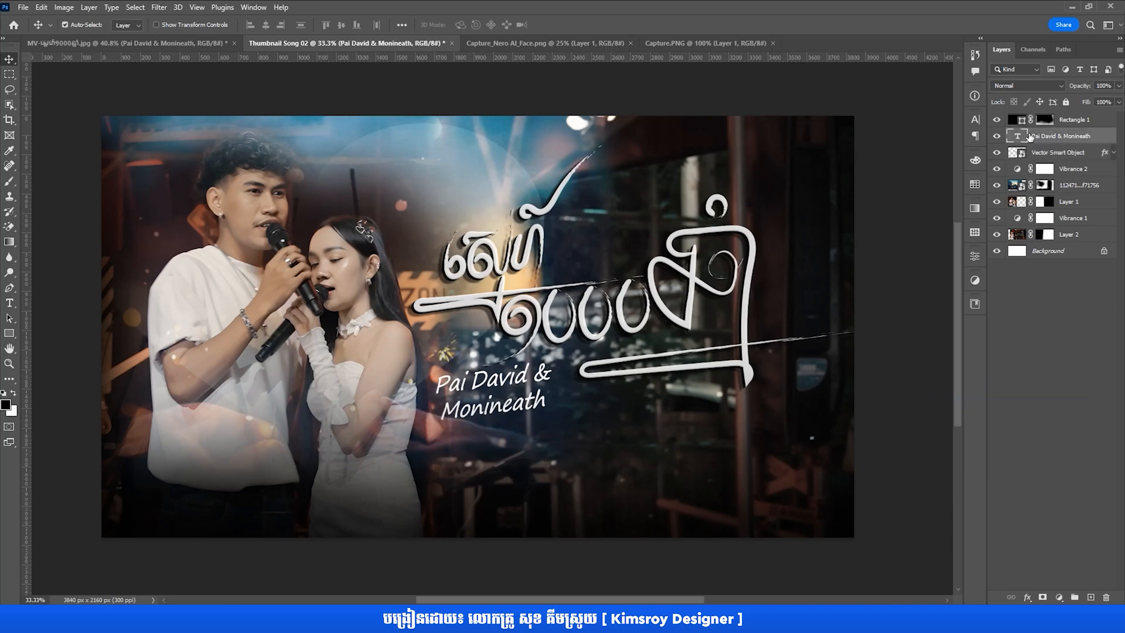
{"action": "right_click", "coordinate": [1050, 138]}
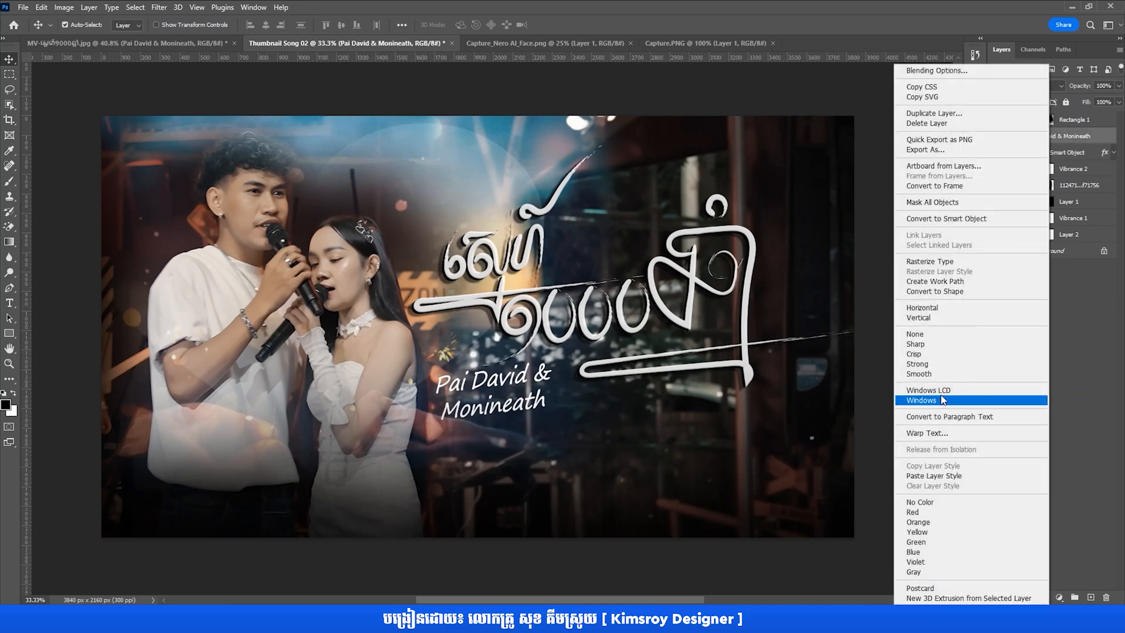
{"action": "left_click", "coordinate": [917, 476]}
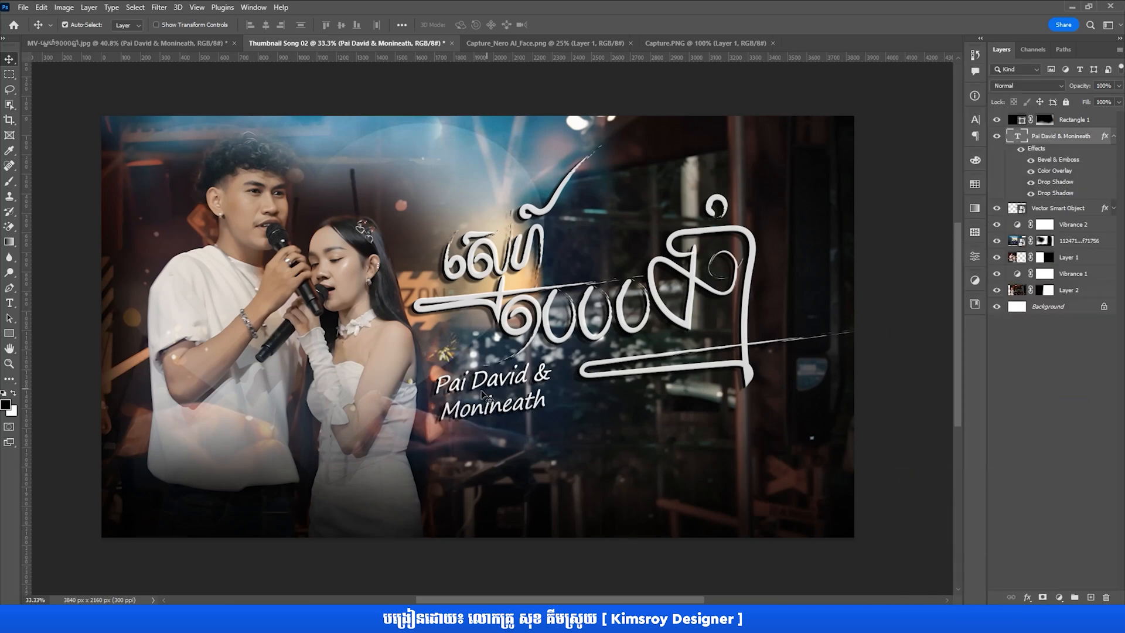
- Move the singer-name text slightly up and to the right, closer to the Khmer title
{"action": "left_click_drag", "start_coordinate": [499, 379], "coordinate": [512, 375]}
{"action": "scroll", "coordinate": [505, 378], "scroll_direction": "down", "scroll_amount": 2}
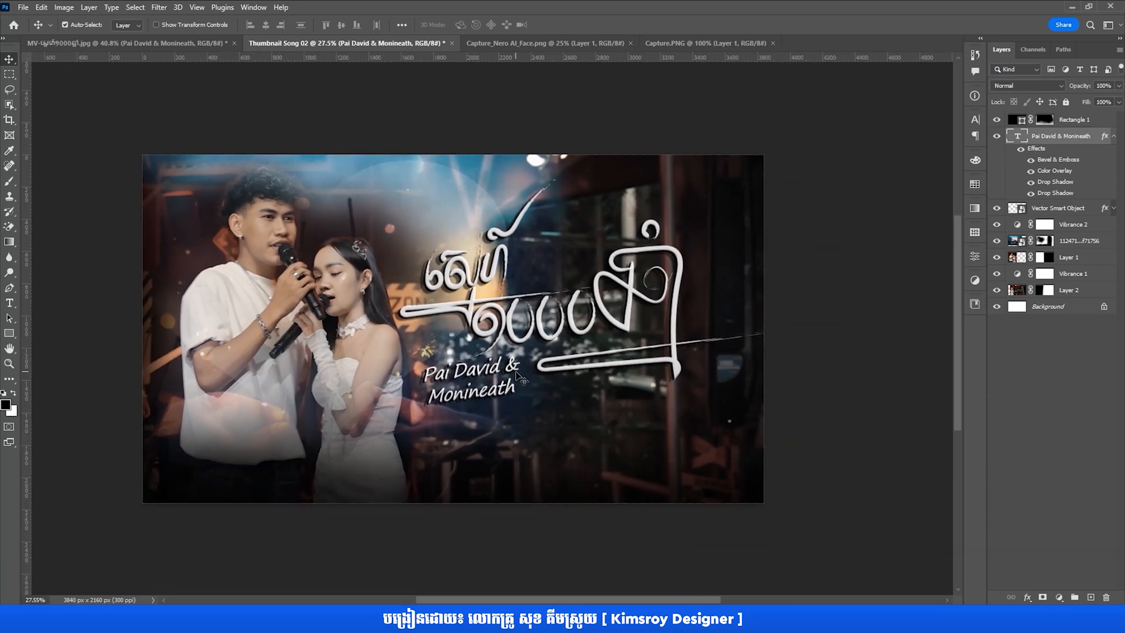
{"action": "scroll", "coordinate": [510, 374], "scroll_direction": "up", "scroll_amount": 3}
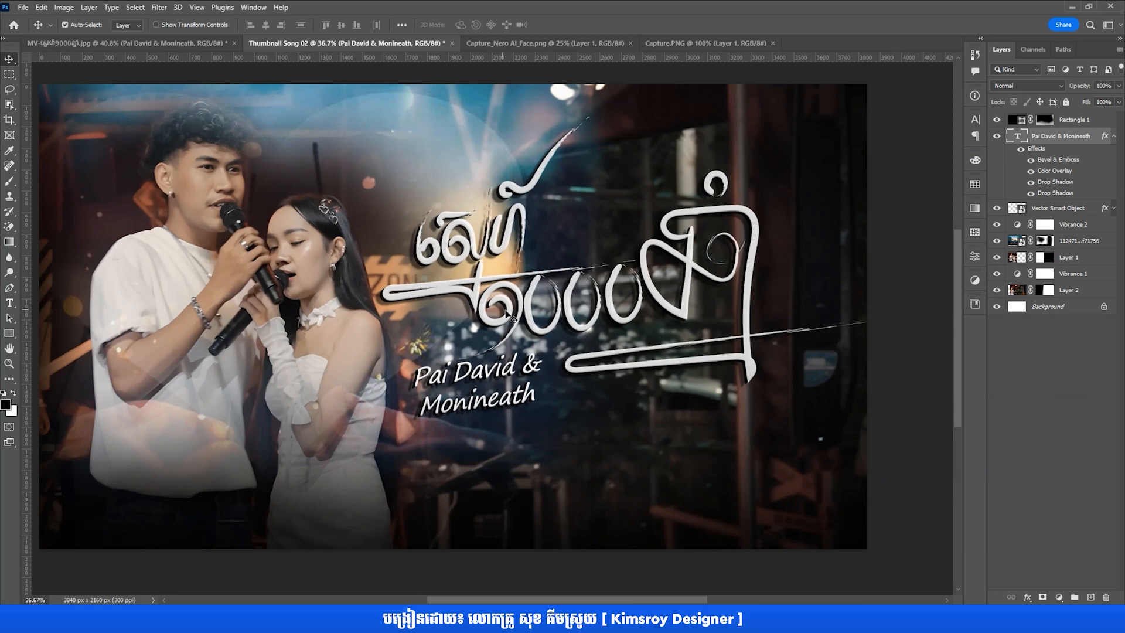
{"action": "scroll", "coordinate": [506, 313], "scroll_direction": "down", "scroll_amount": 1}
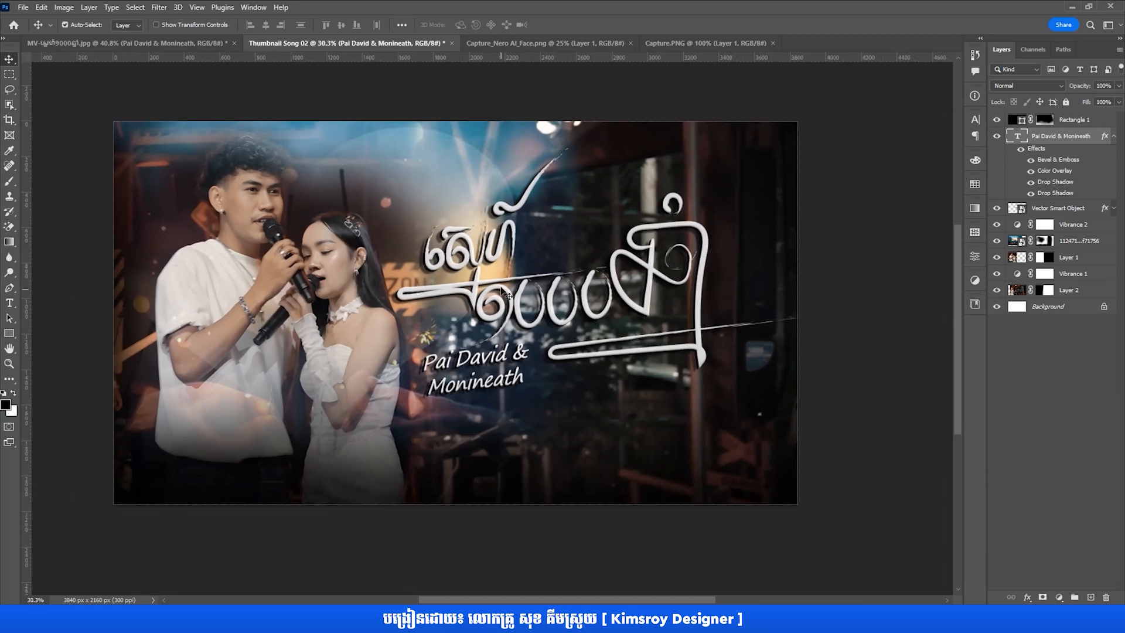